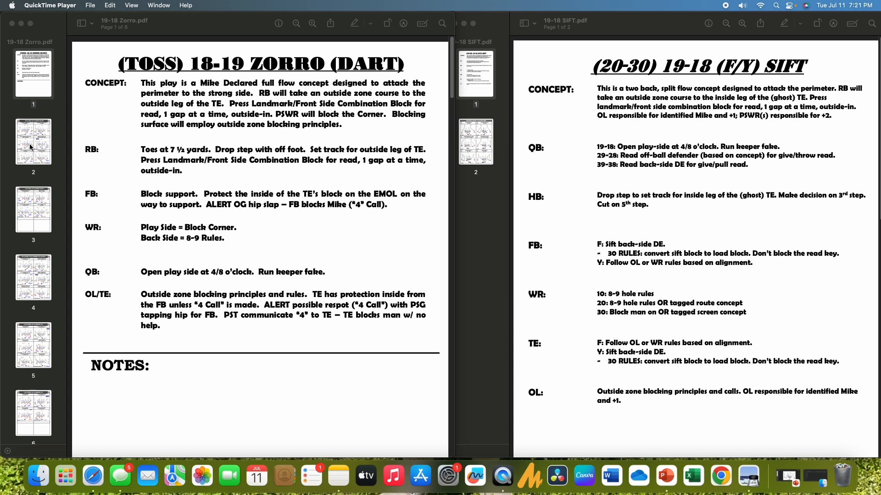
Show the play diagrams on page 2 of both the 19-18 Zorro and 19-18 SIFT PDFs
left_click(31, 147)
left_click(477, 147)
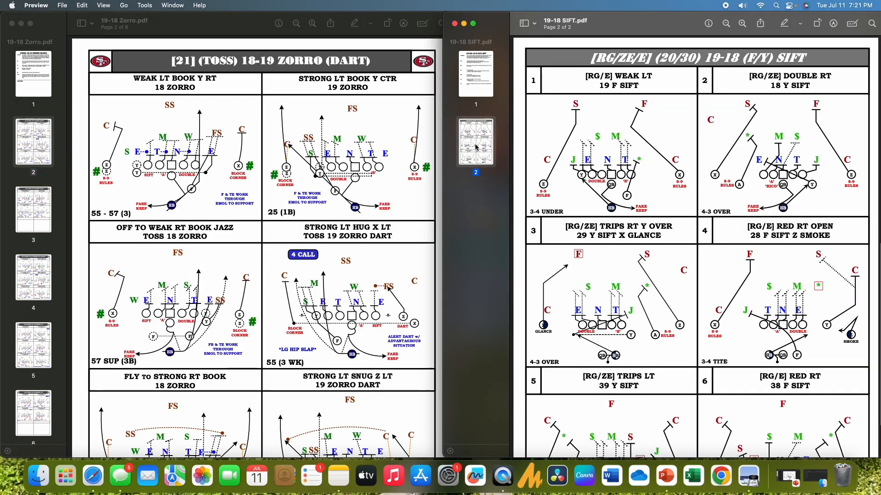
left_click(317, 197)
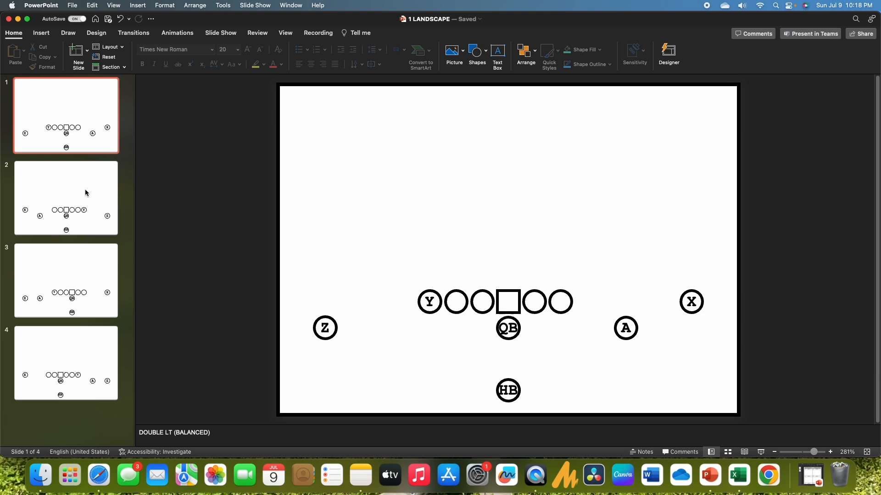
Look through the four formation slides in the 1 LANDSCAPE presentation, from the Double formations to the Trips formations
left_click(87, 217)
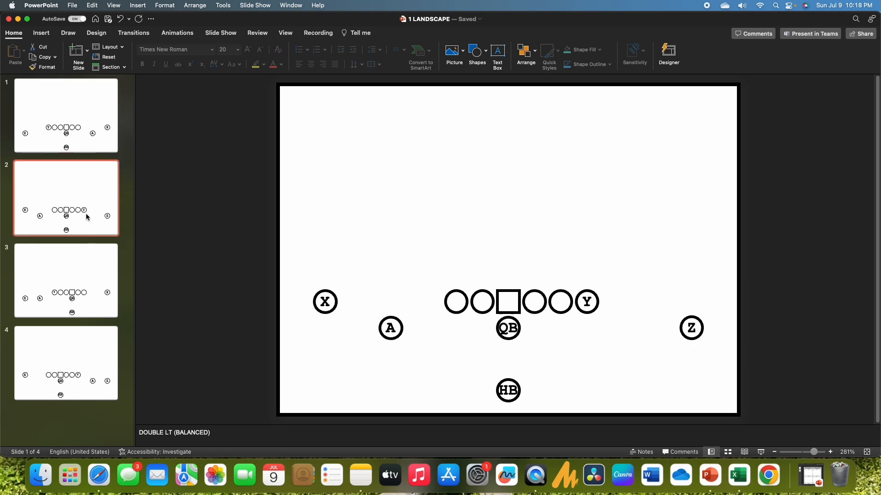
left_click(74, 130)
key("Down")
key("Up")
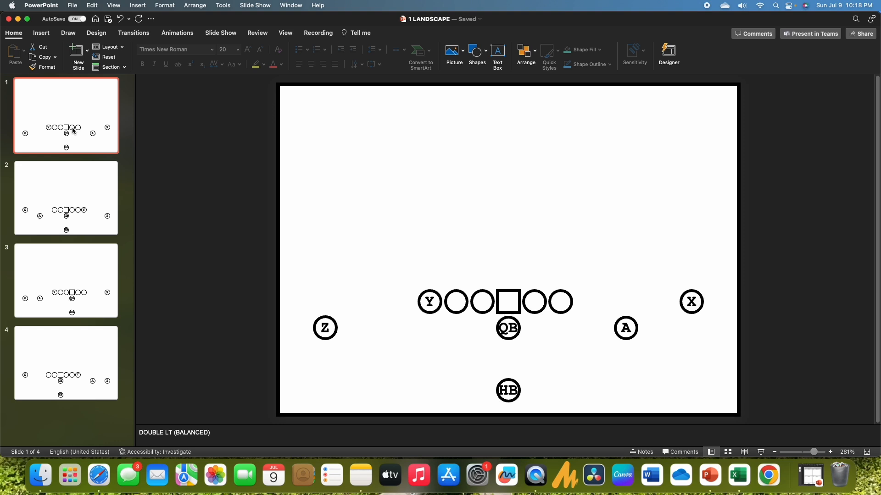
key("Down")
key("Down")
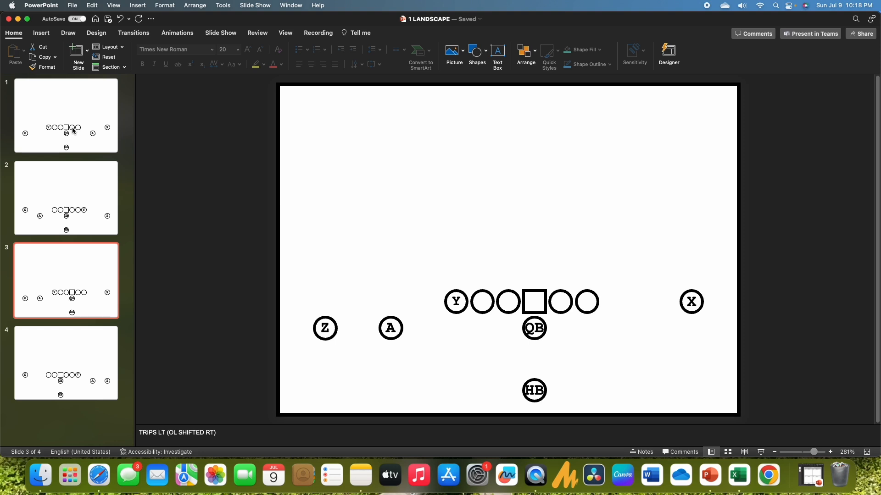
key("Down")
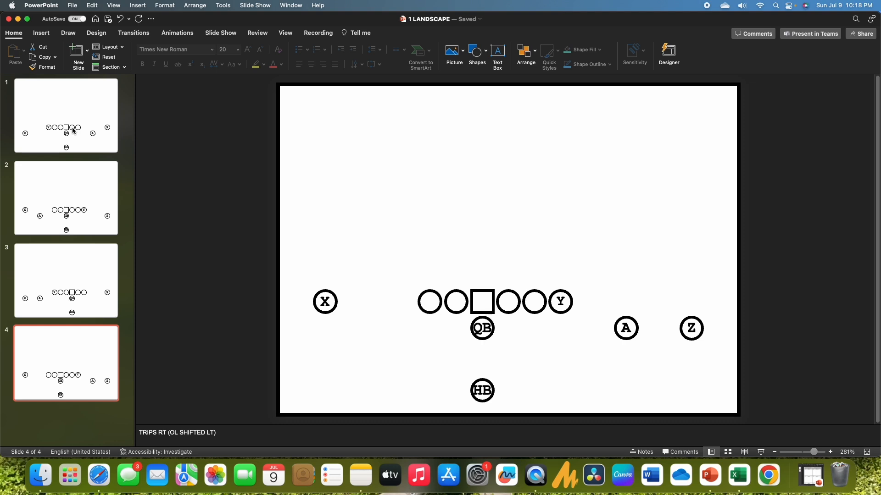
Compare the shifted offensive lines of the Trips LT and Trips RT formations on slides 3 and 4
key("Up")
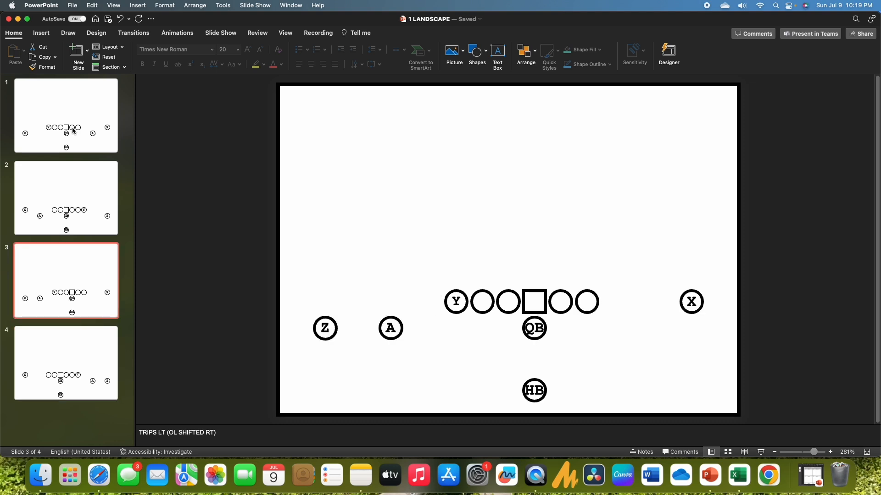
key("Down")
key("Up")
key("Down")
key("Up")
key("Down")
key("Up")
key("Down")
key("Up")
left_click(73, 131)
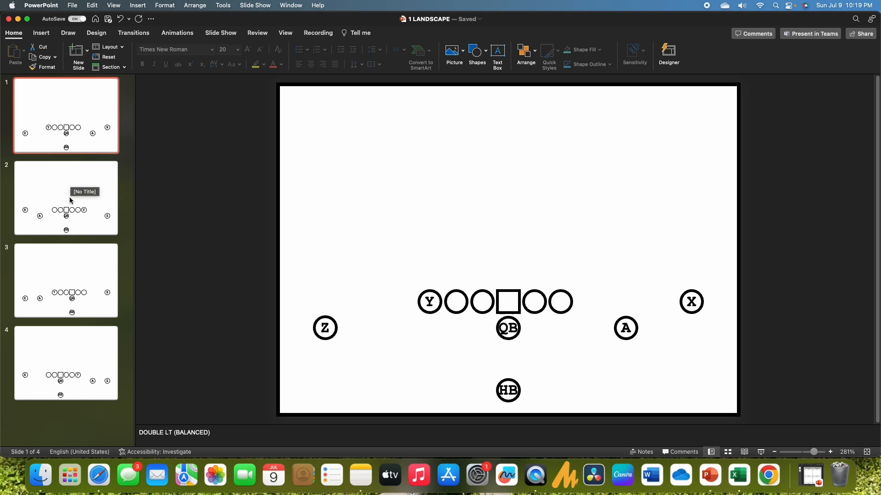
left_click(66, 289)
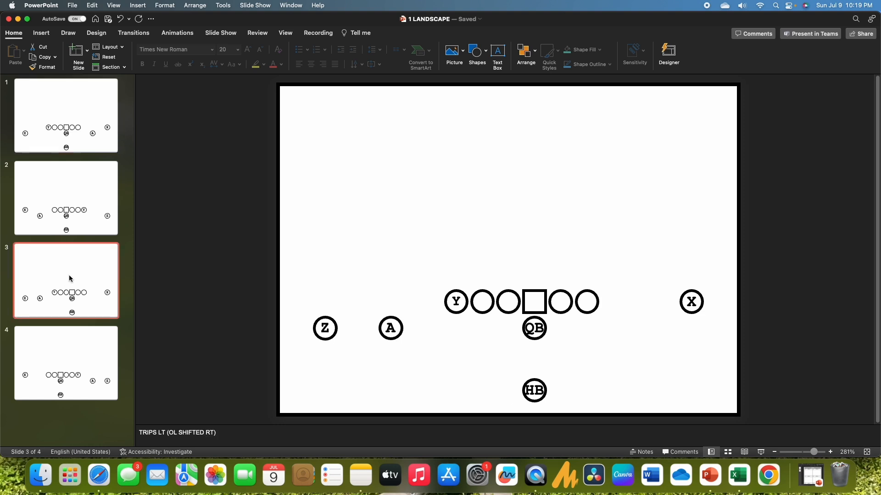
key("Down")
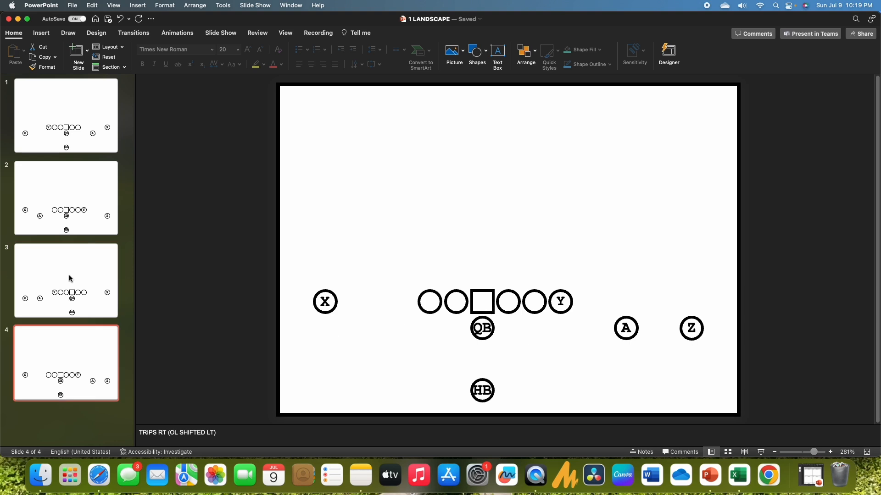
On slide 1, insert a text box containing the letter E and place it above the Y player
left_click(79, 115)
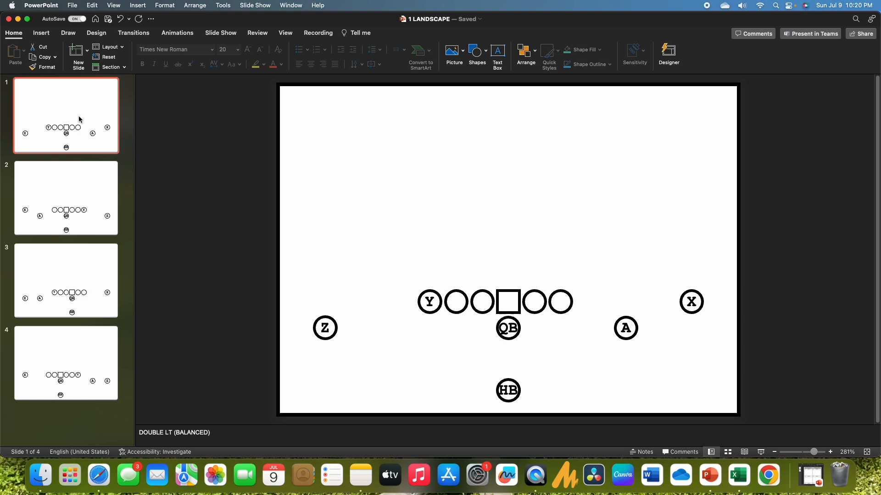
left_click(216, 194)
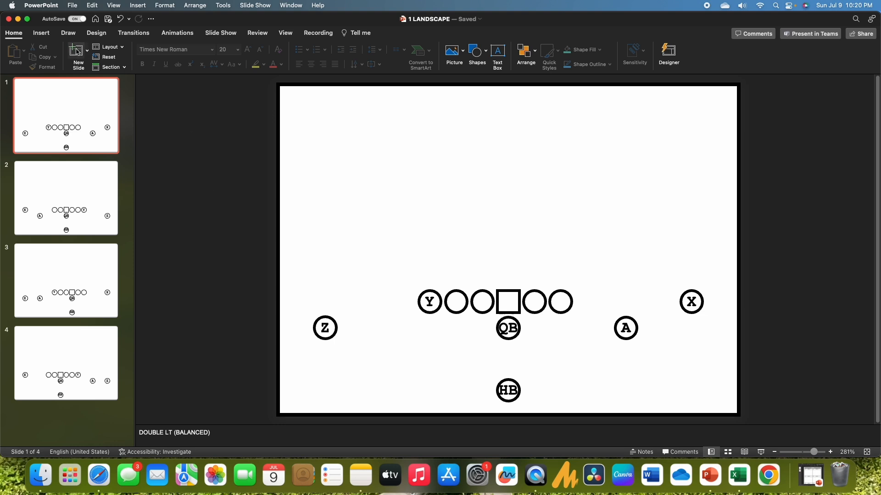
left_click(50, 38)
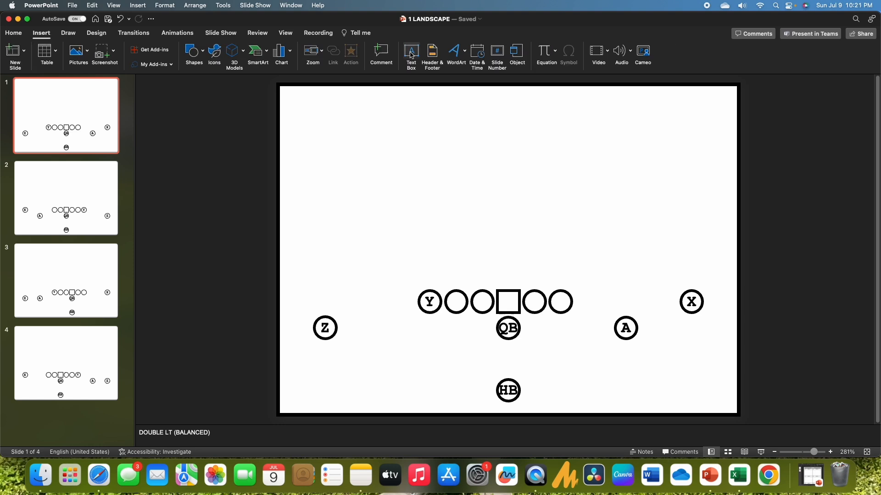
left_click(412, 55)
left_click(465, 296)
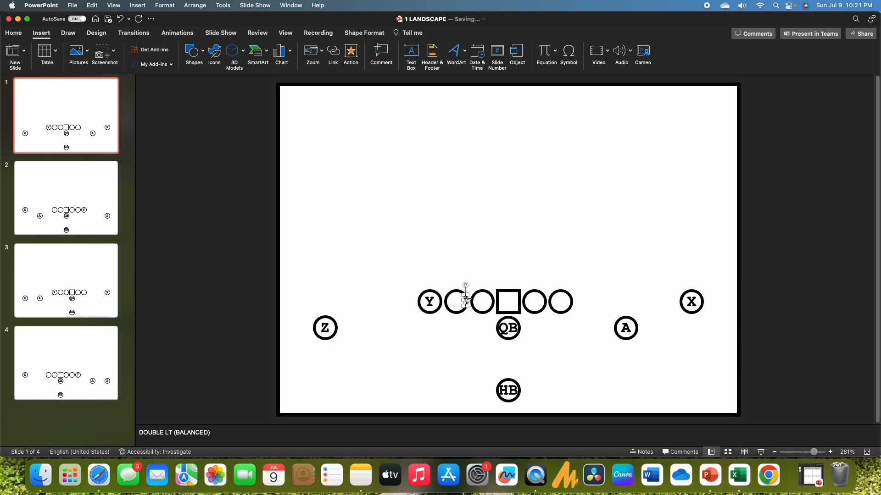
left_click_drag(466, 299, 429, 262)
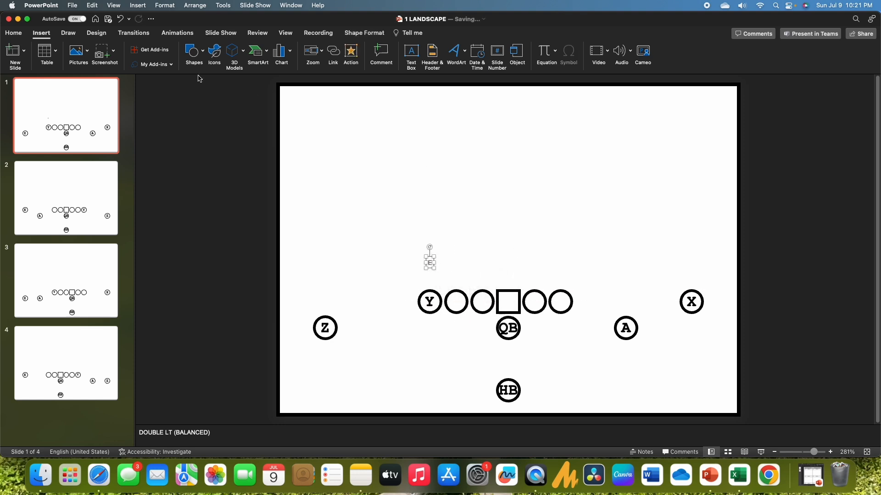
Increase the E label's font size to 20
left_click(12, 33)
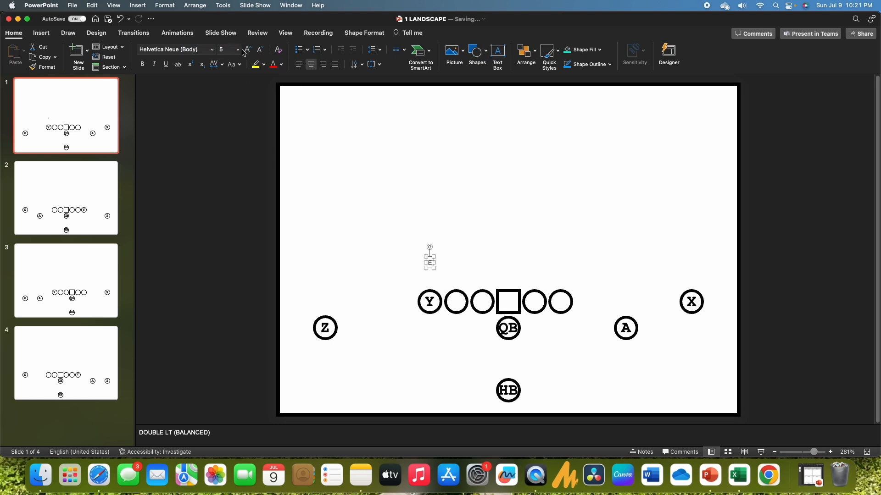
left_click(247, 52)
left_click(247, 52)
left_click(247, 52)
left_click(247, 52)
left_click(247, 51)
left_click(247, 51)
left_click(248, 51)
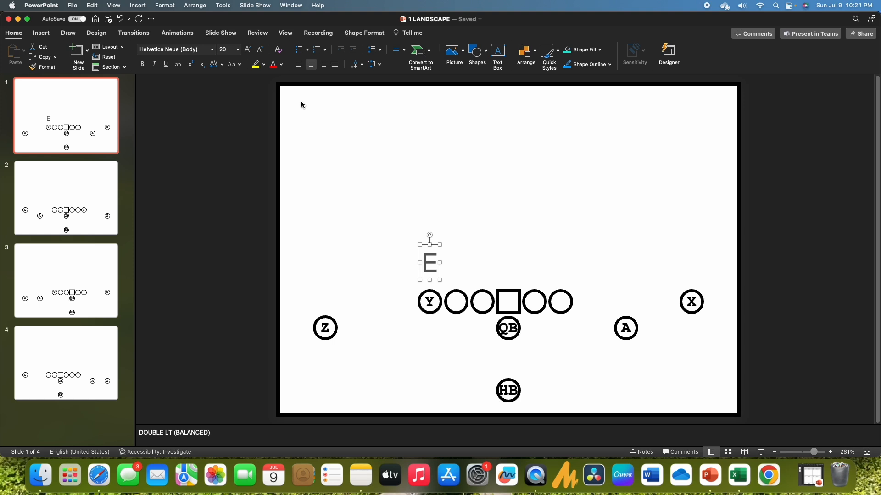
Make the E label bold and set its font to Times New Roman
left_click(142, 64)
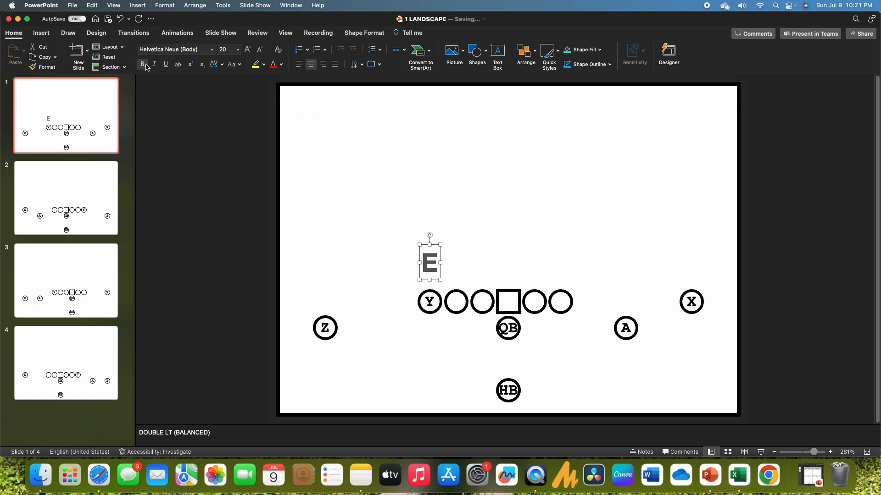
left_click(190, 51)
type("T")
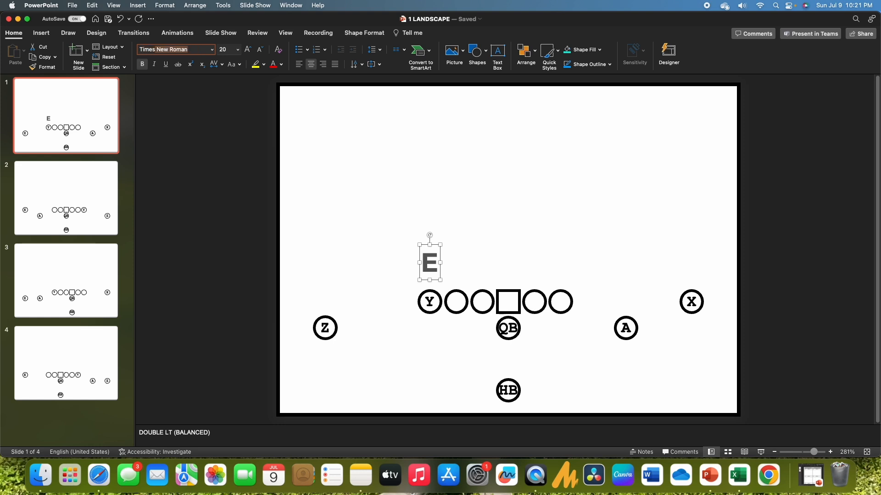
type("imes New Roman")
key("Return")
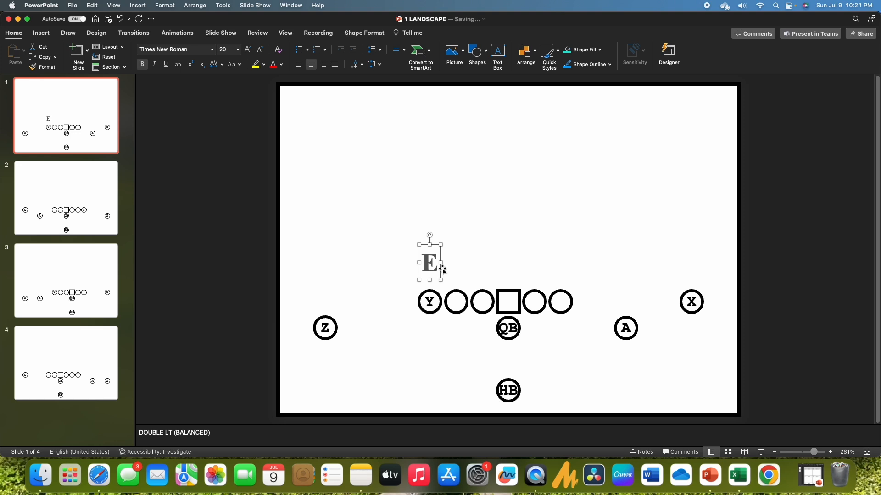
Shift the E to the Y player's outside shoulder at left 1.41", top 1.73"; try a higher duplicate and undo it
left_click_drag(443, 270, 432, 268)
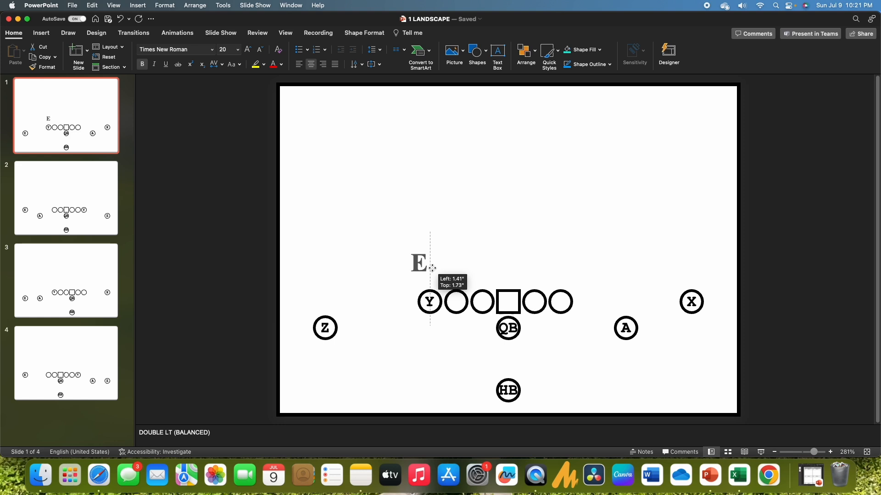
left_click_drag(432, 267, 433, 268)
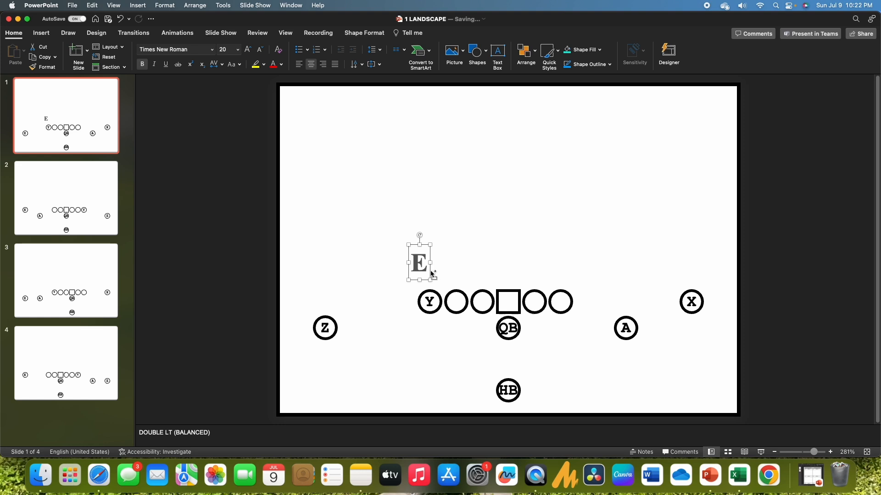
left_click_drag(432, 271, 469, 236)
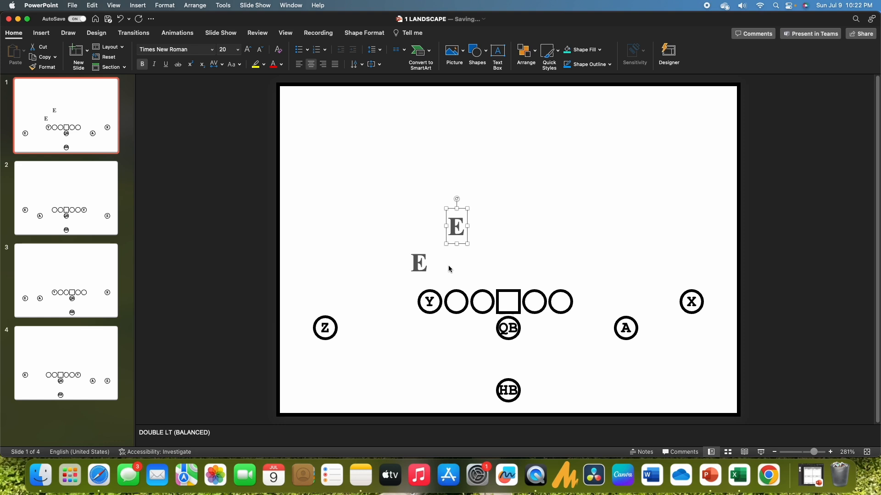
key("super+z")
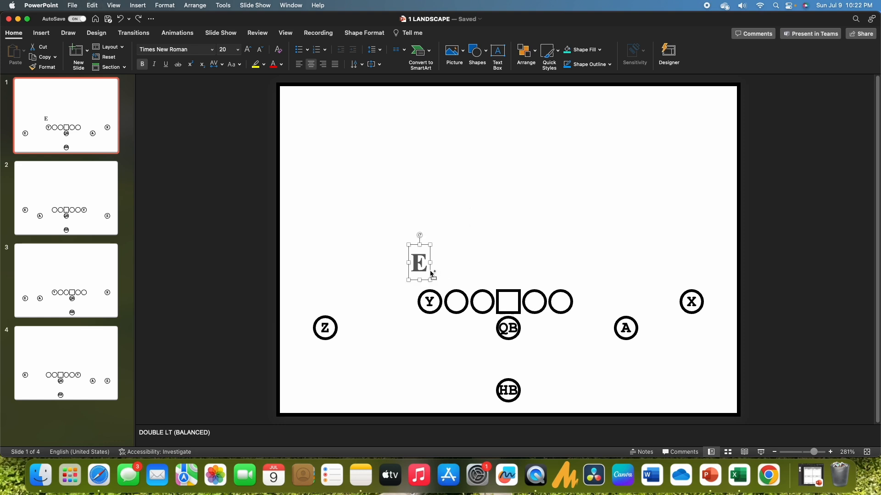
Duplicate the E above the left guard's outside shoulder at left 1.97", top 1.73", and change the copy to T
left_click_drag(432, 274, 482, 274)
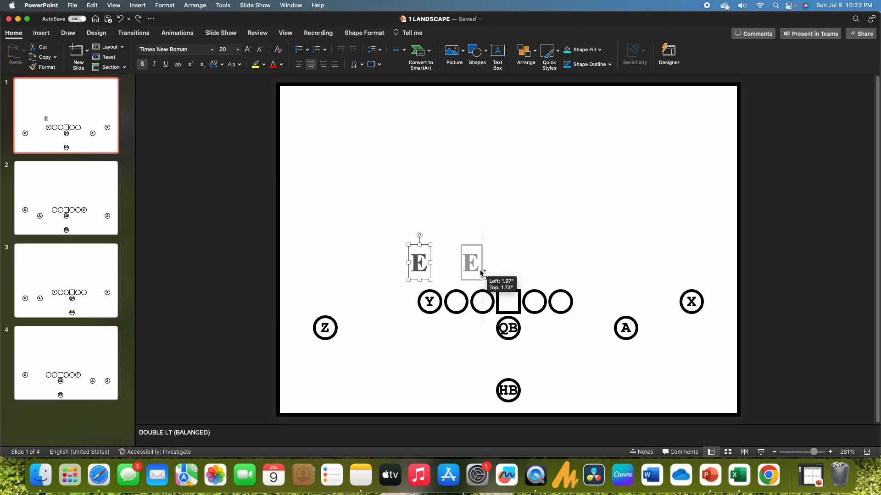
left_click_drag(481, 272, 481, 272)
double_click(472, 263)
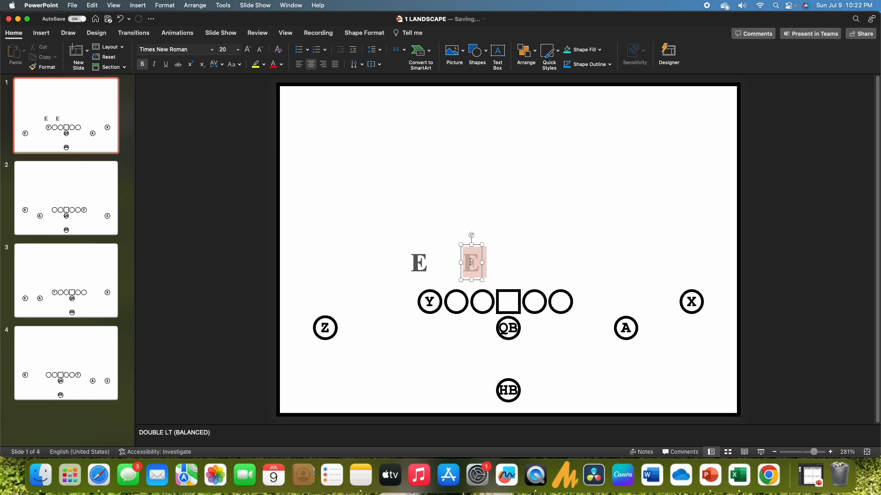
type("T")
left_click(495, 266)
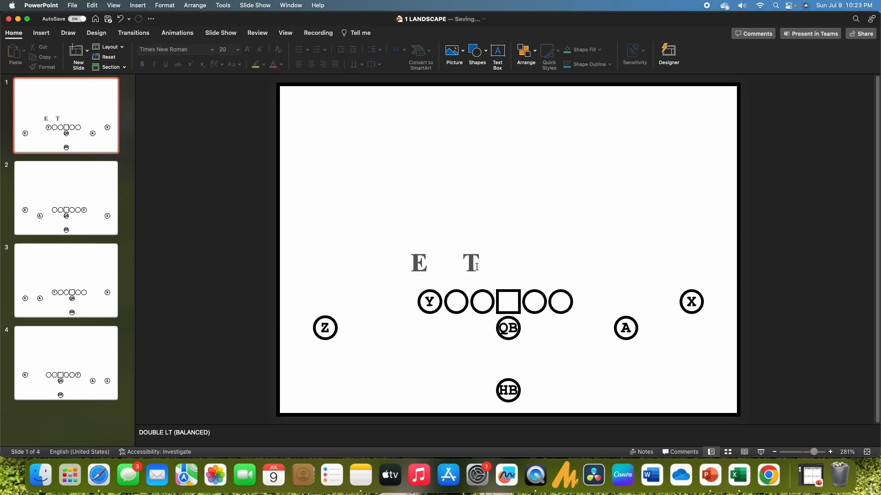
Duplicate the T above the center's right shoulder at left 2.49", top 1.73", and change the copy to N
left_click(481, 268)
left_click_drag(481, 268, 529, 270)
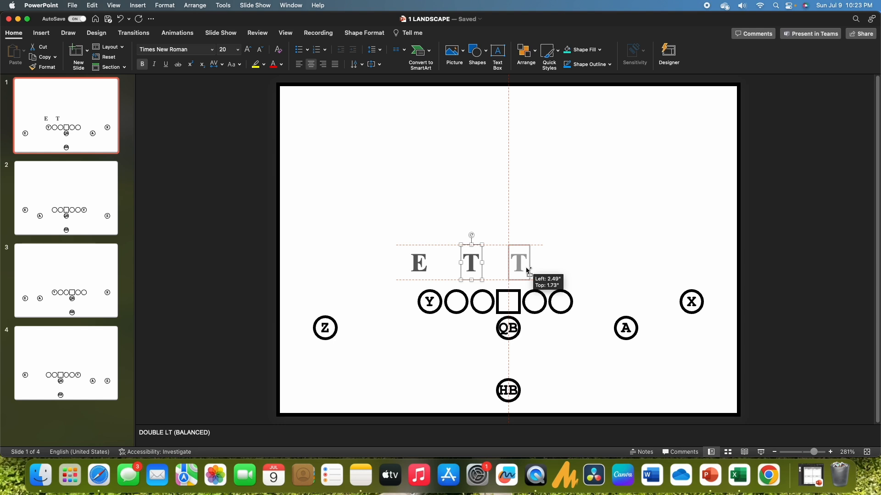
left_click_drag(528, 270, 527, 270)
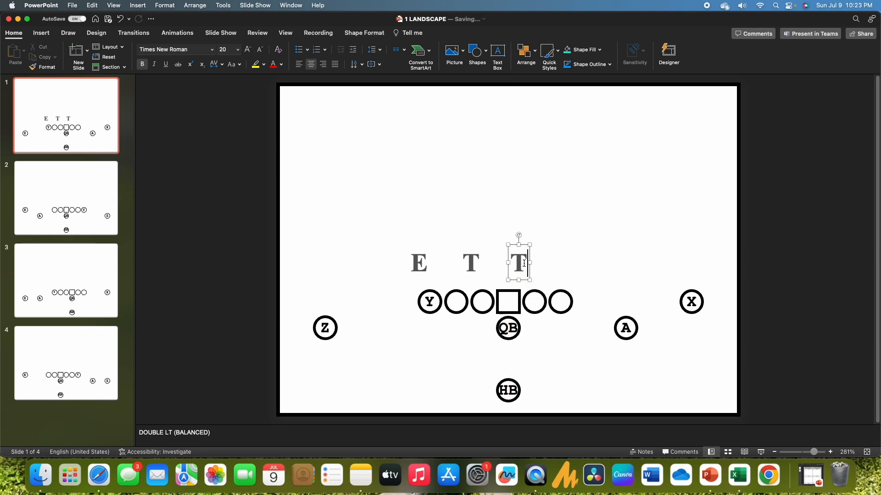
double_click(516, 261)
type("N")
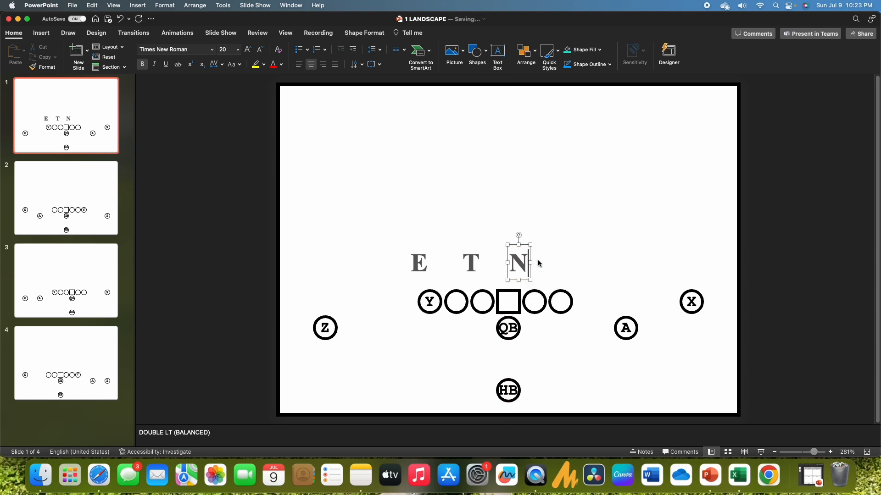
left_click(541, 262)
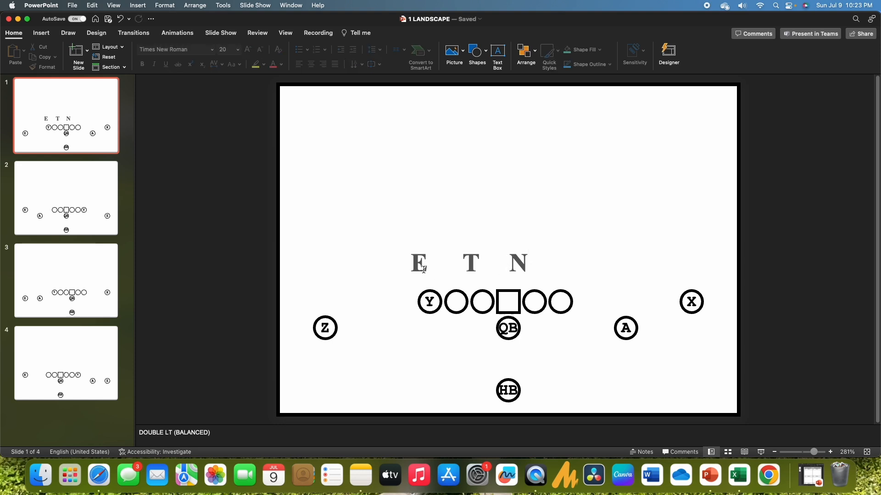
Duplicate the E level with the other linemen, above the right tackle's outside shoulder
left_click_drag(424, 270, 577, 274)
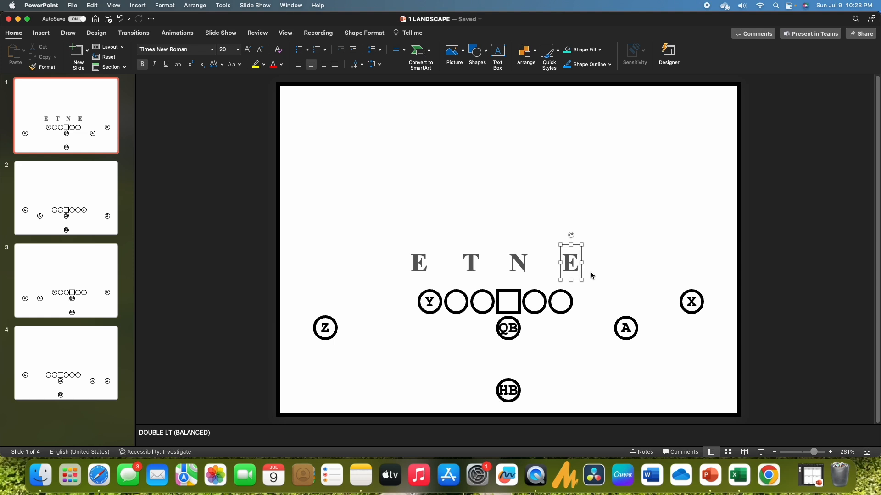
left_click(591, 272)
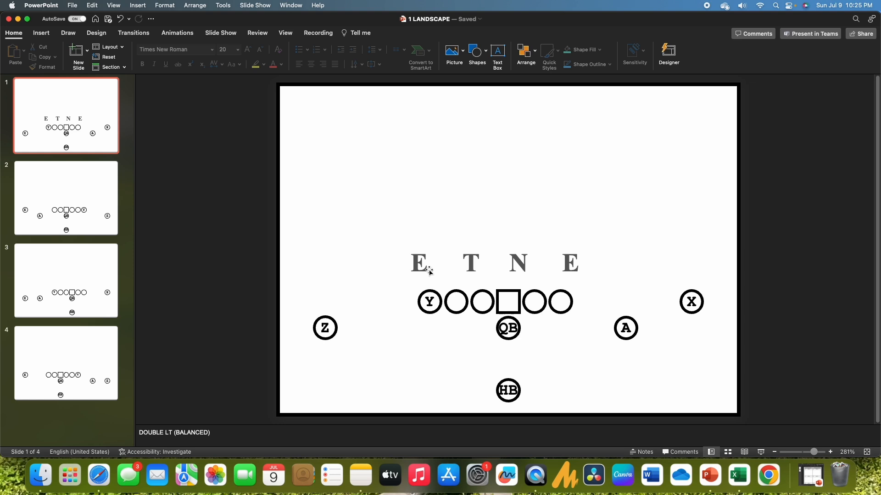
Duplicate the left E directly above the T at left 1.97", top 0.97", and change the copy to $
left_click_drag(430, 272, 481, 202)
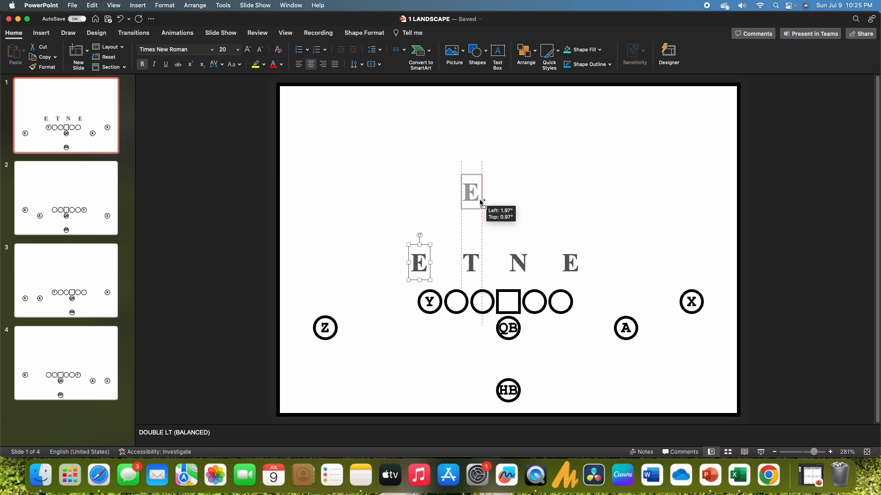
left_click_drag(481, 202, 481, 202)
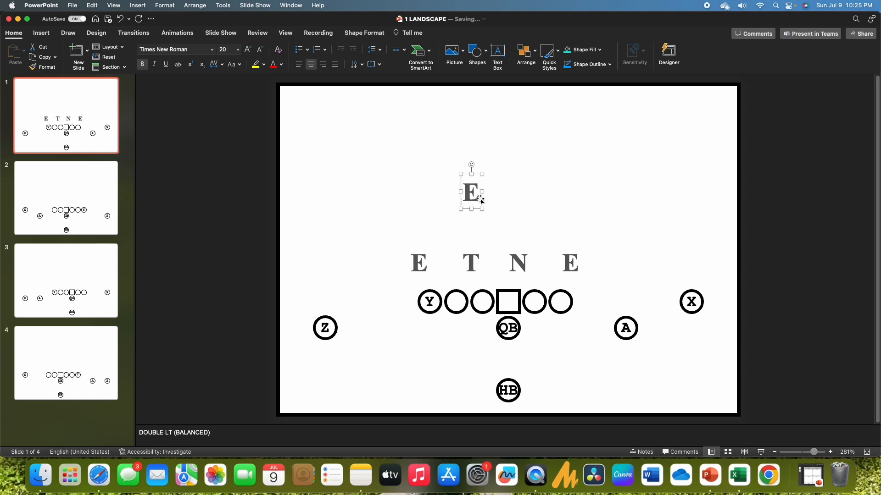
double_click(467, 195)
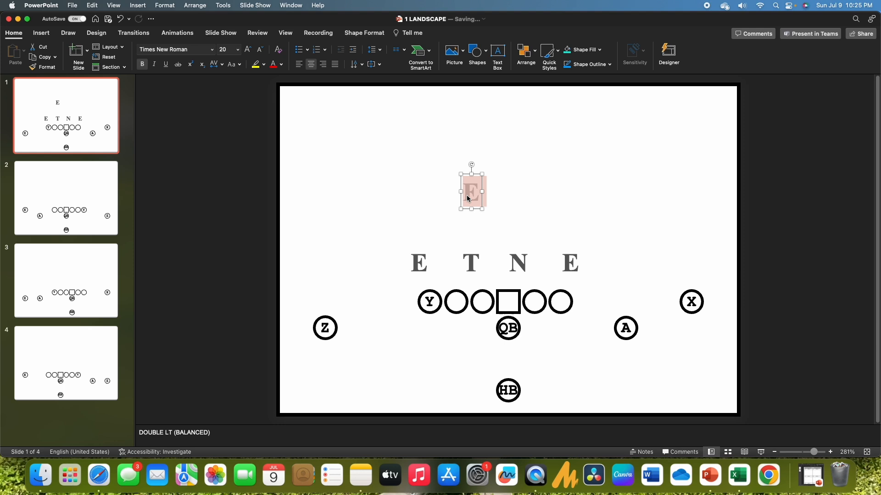
type("$")
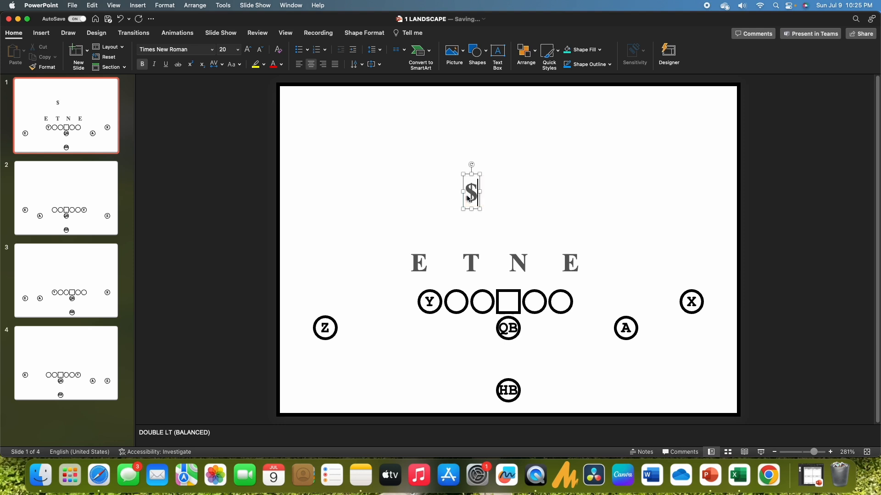
left_click(504, 211)
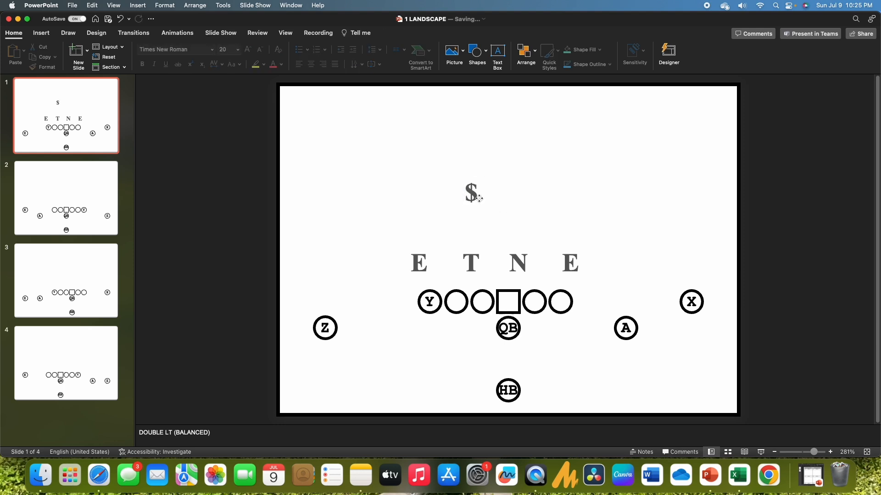
Duplicate the $ at the same depth, above the gap between the N and the right E, and change the copy to M
left_click_drag(479, 199, 551, 204)
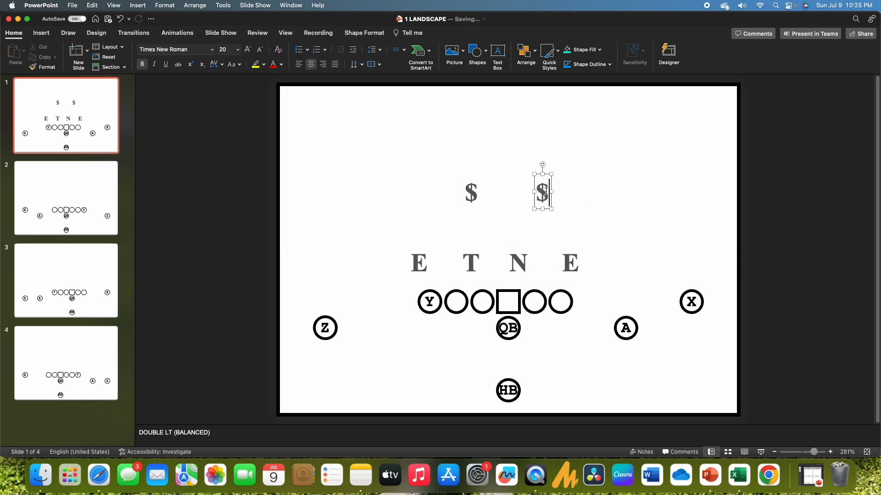
double_click(542, 188)
type("M")
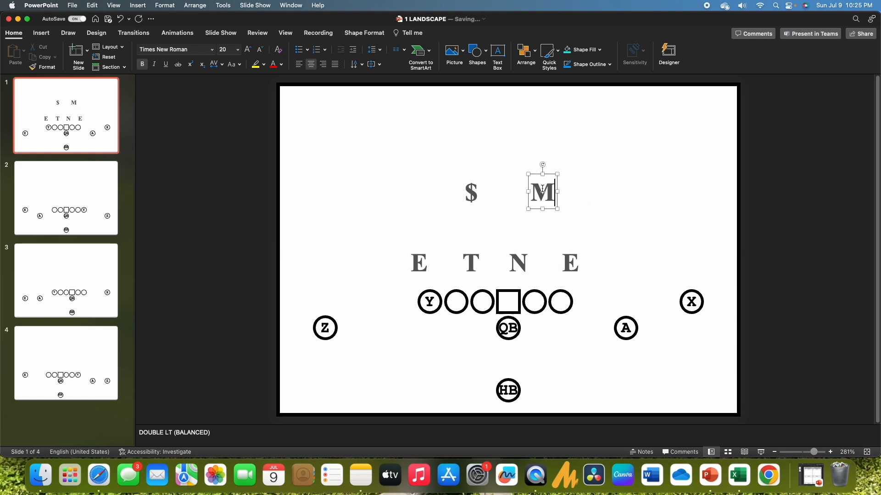
left_click(576, 218)
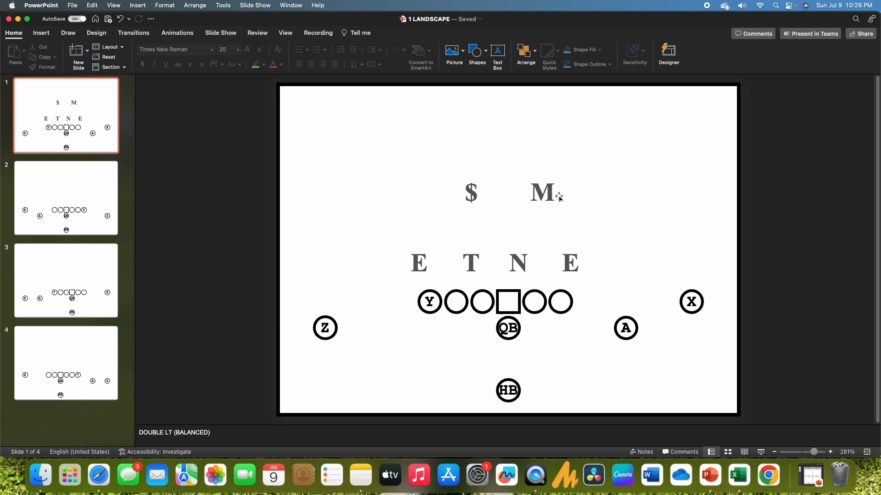
Duplicate the M level with the other linebackers, just inside the A receiver, and change the copy to *
left_click_drag(560, 198, 627, 202)
double_click(605, 188)
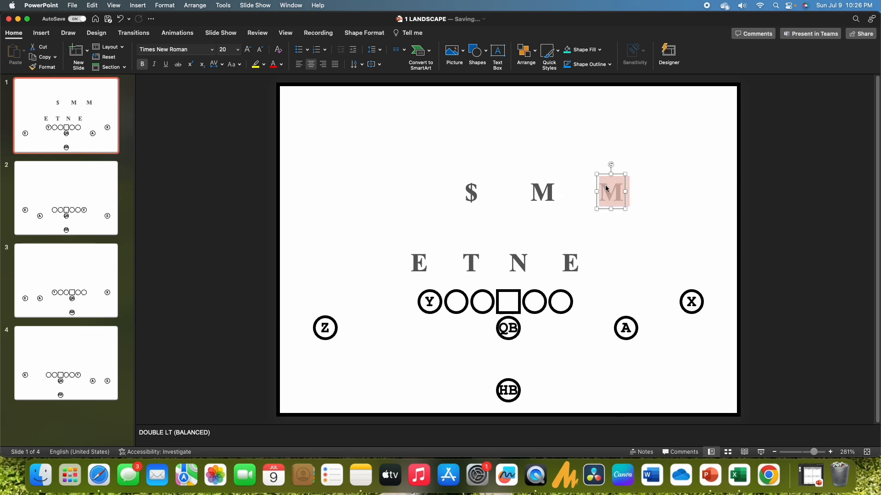
type("*")
left_click(643, 218)
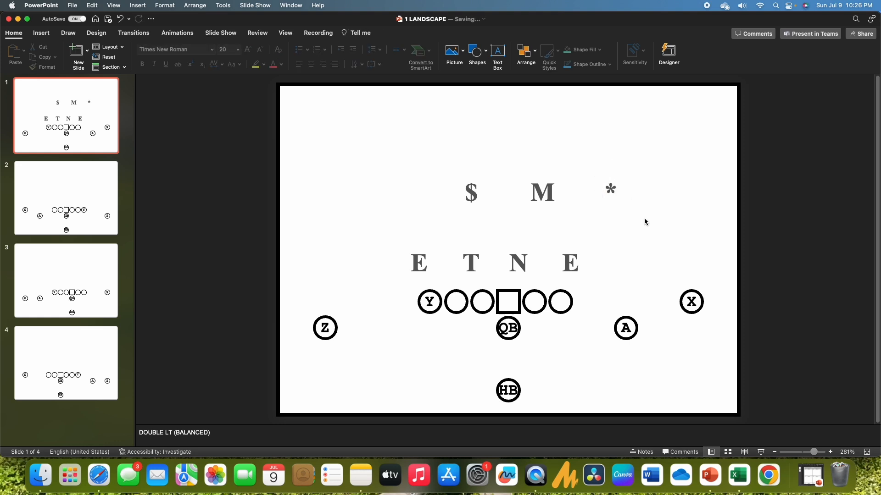
Duplicate the left E into the deep secondary, slightly outside the original and above the $ row, and change the copy to F
left_click_drag(430, 277, 417, 136)
left_click(427, 131)
double_click(401, 129)
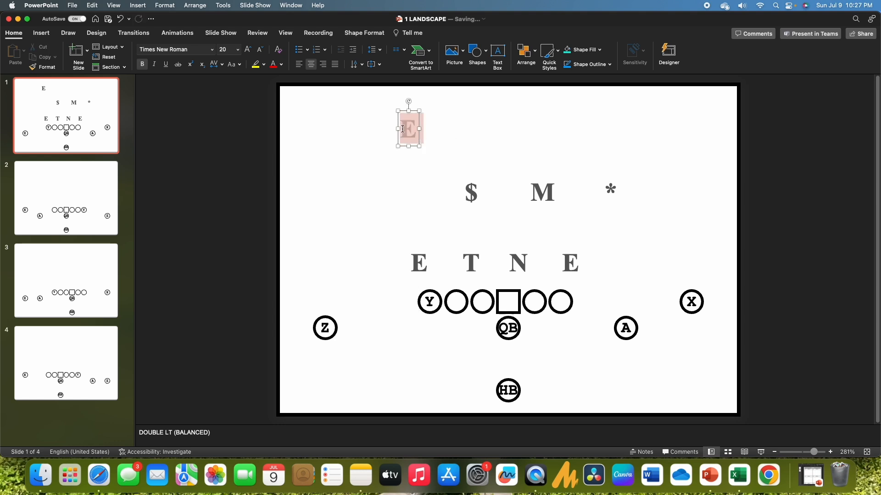
type("F")
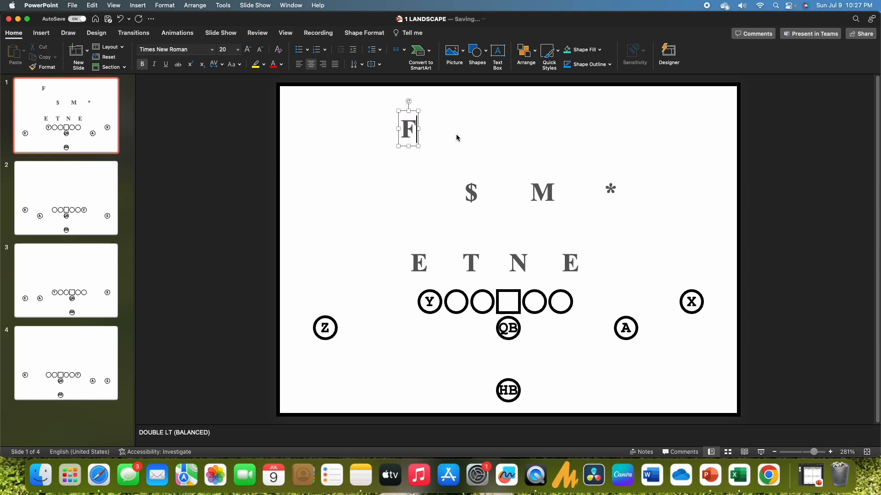
Duplicate the F at the same depth, directly above the *, and change the copy to S
left_click_drag(423, 140, 622, 136)
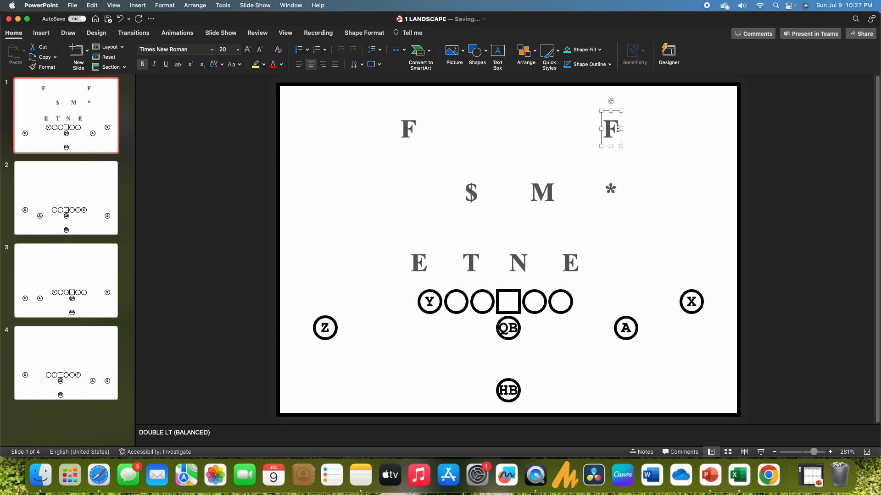
double_click(617, 131)
type("S")
left_click(635, 177)
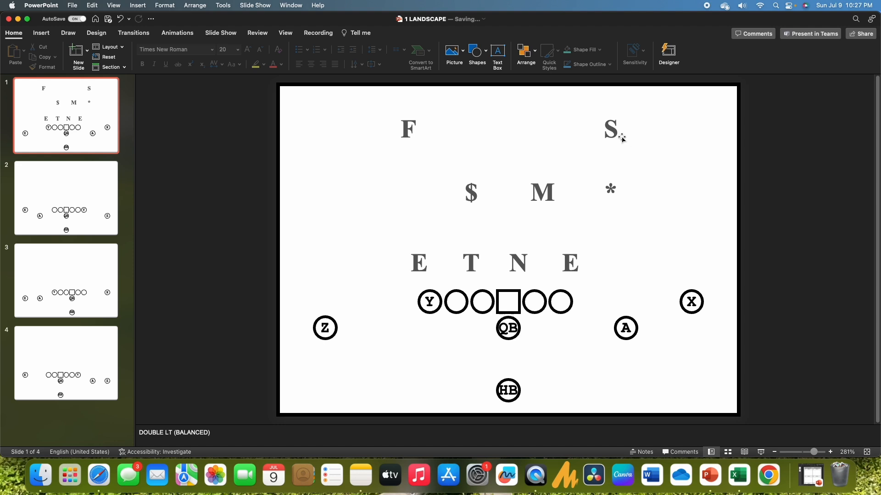
Duplicate the S above the X receiver, slightly shallower than the safeties, and change the copy to C
left_click_drag(622, 139, 710, 176)
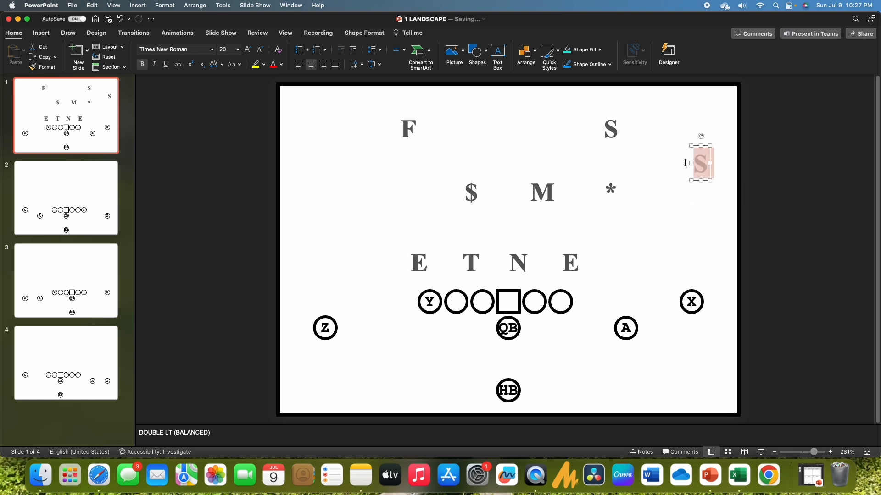
type("C")
left_click(667, 216)
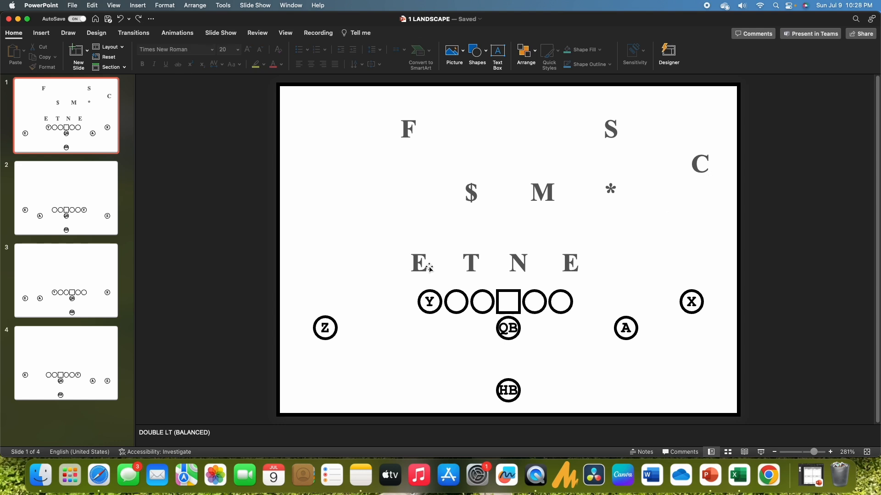
Duplicate the left E level with the defensive line, just inside the Z receiver, and change the copy to C
left_click_drag(429, 269, 343, 262)
double_click(327, 258)
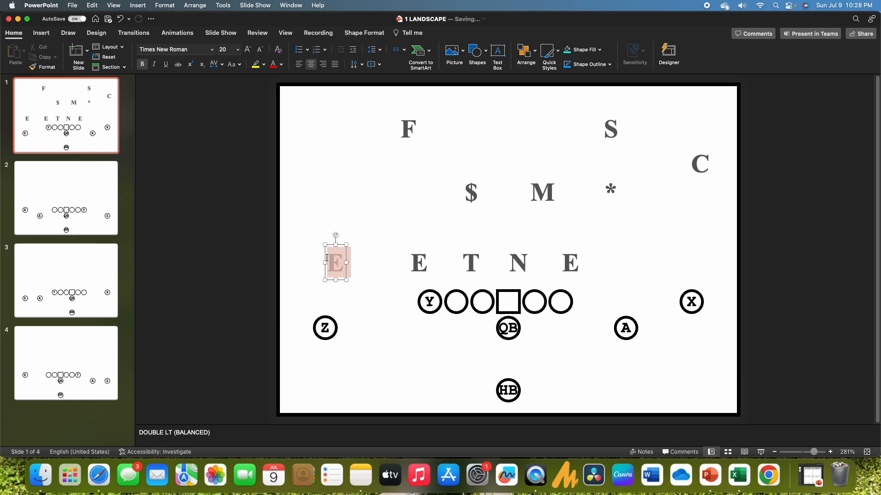
type("C")
left_click(371, 267)
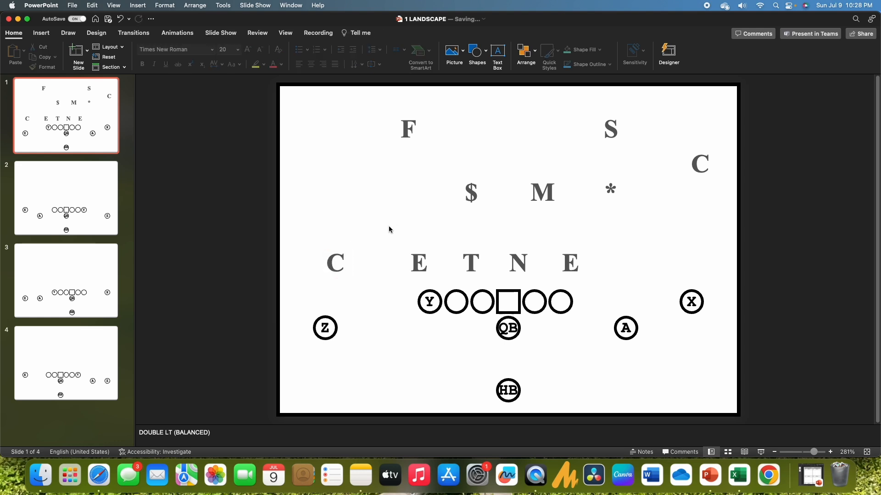
Color the four defensive line letters E, T, N and E bright blue
left_click_drag(387, 227, 610, 294)
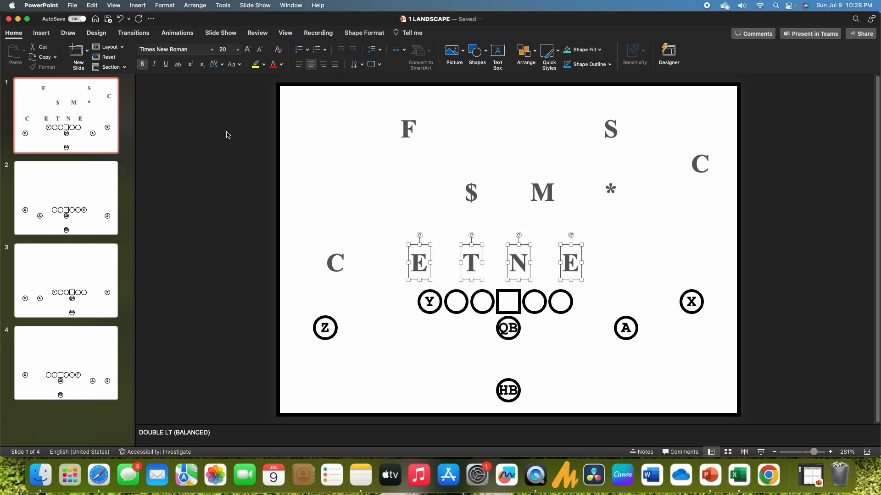
left_click(281, 65)
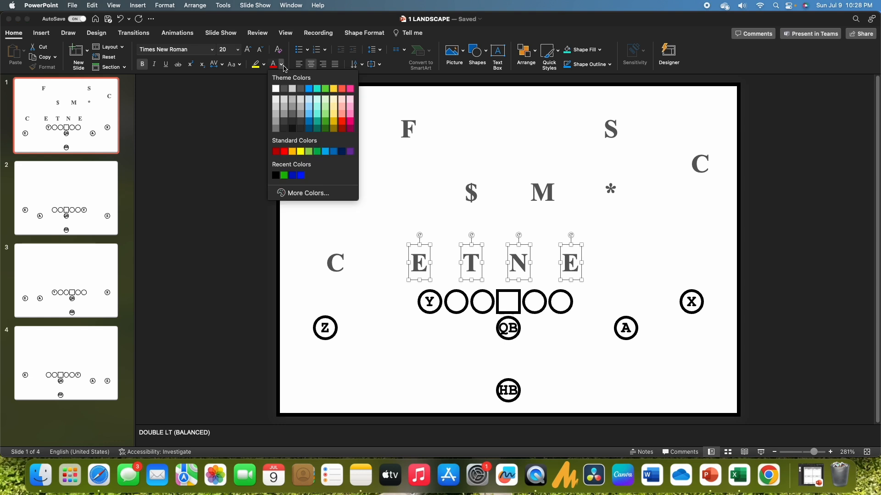
left_click(300, 175)
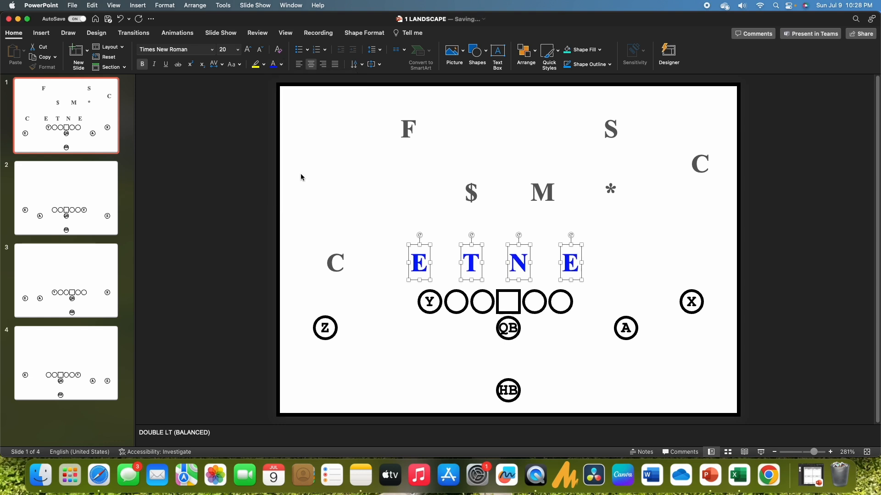
left_click(423, 224)
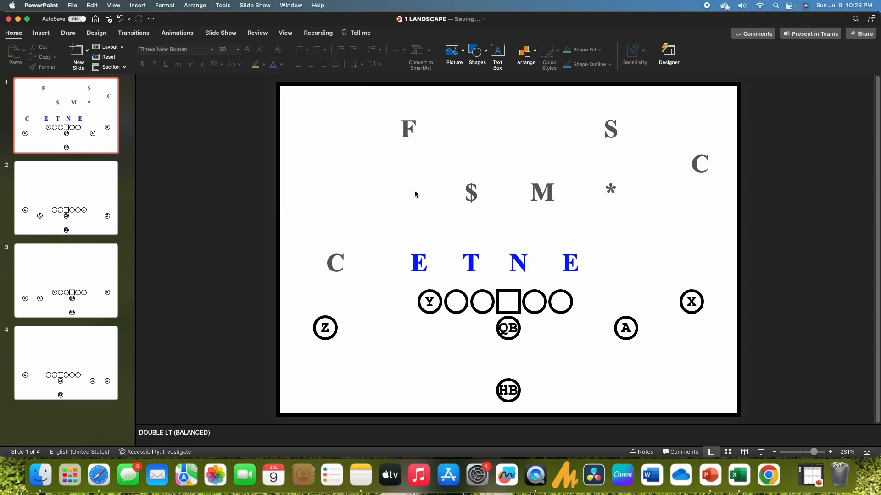
Color the three linebacker symbols $, M and * green
left_click_drag(440, 167, 628, 216)
left_click(281, 64)
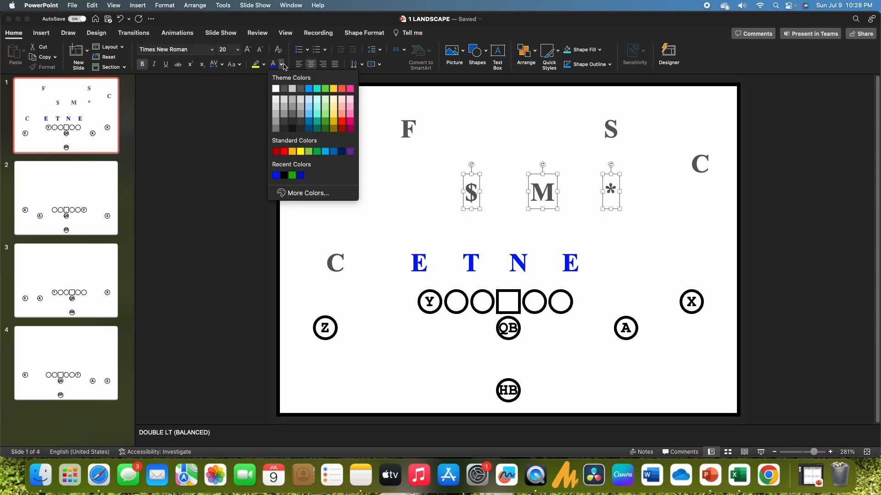
left_click(292, 176)
left_click(397, 175)
Color the four secondary letters F, S and both C's the standard dark red
left_click(341, 264)
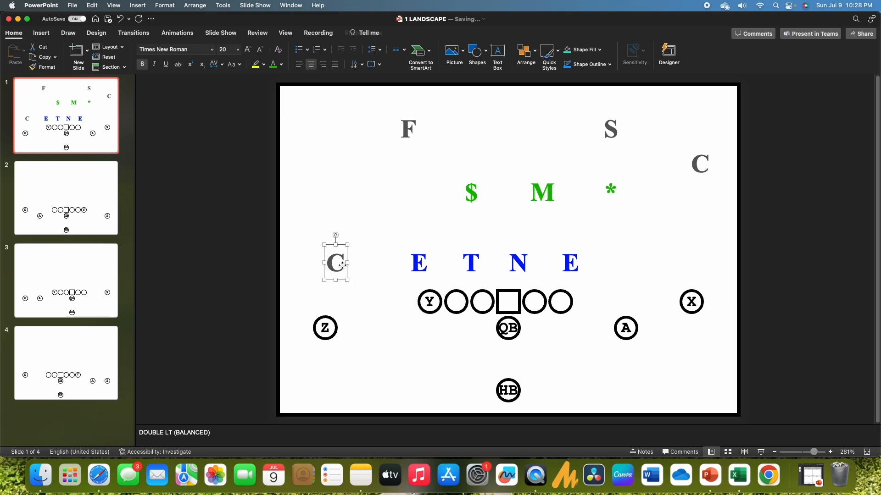
left_click(408, 124, "shift")
left_click(608, 136, "shift")
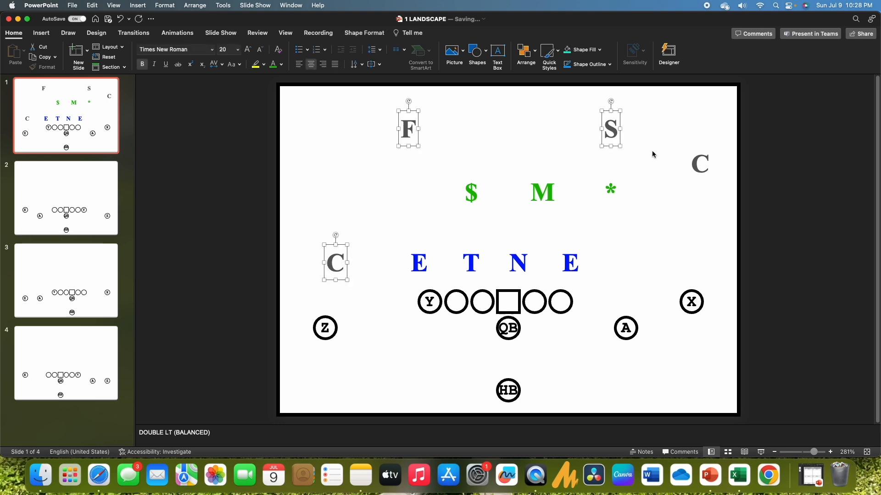
left_click(697, 164, "shift")
left_click(281, 64)
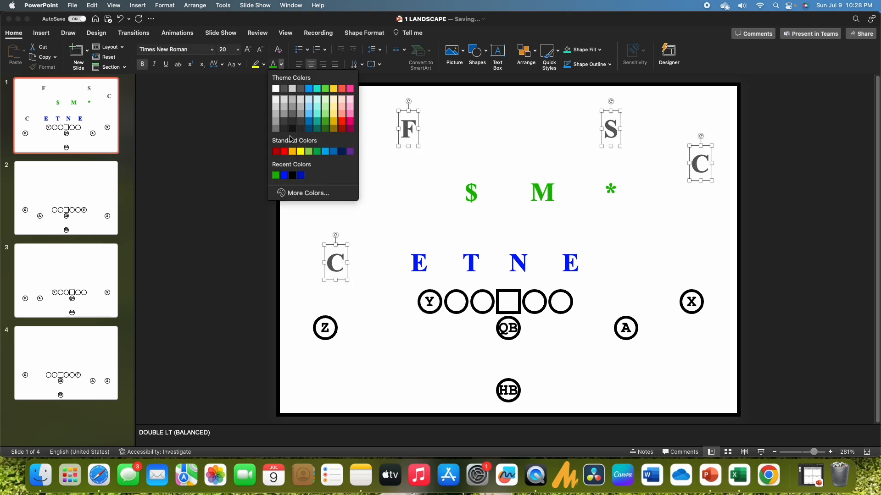
left_click(276, 152)
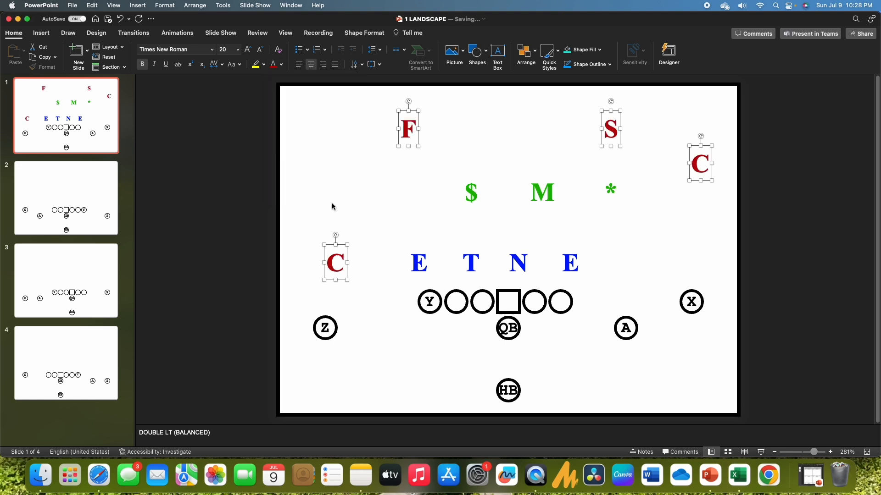
left_click(360, 201)
left_click_drag(391, 162, 658, 234)
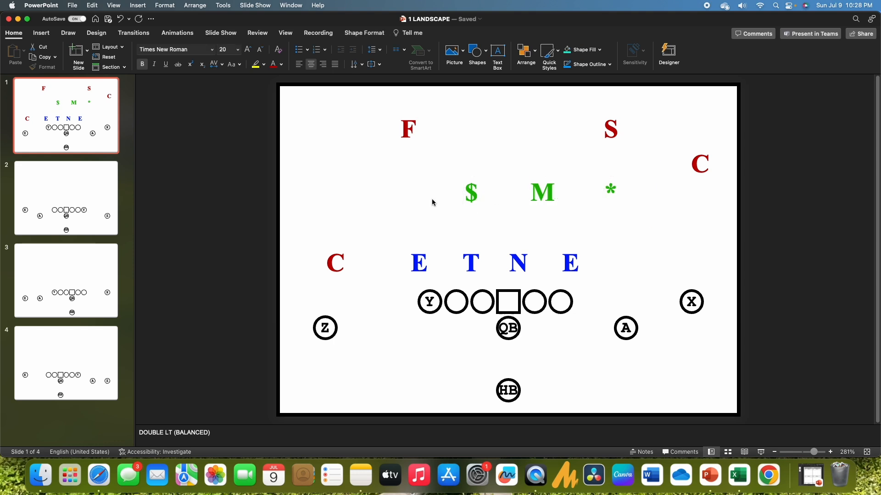
left_click(354, 297)
left_click(331, 266)
left_click(408, 129, "shift")
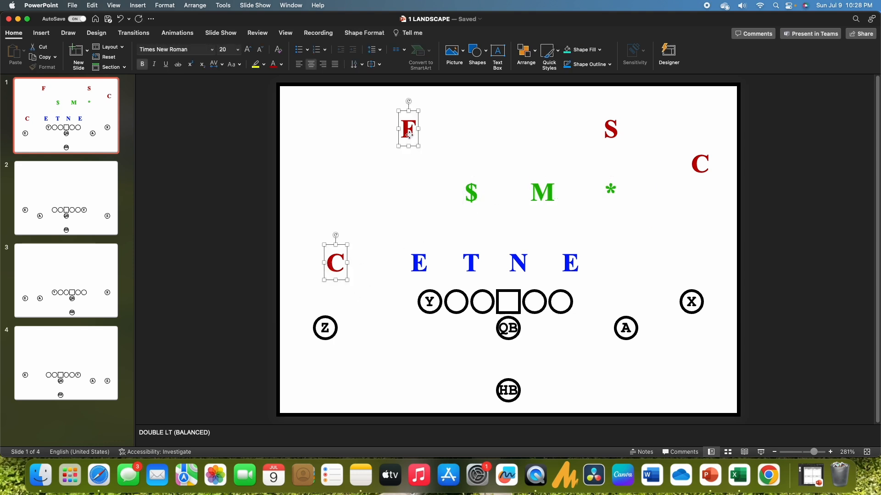
left_click(610, 129, "shift")
left_click(694, 164, "shift")
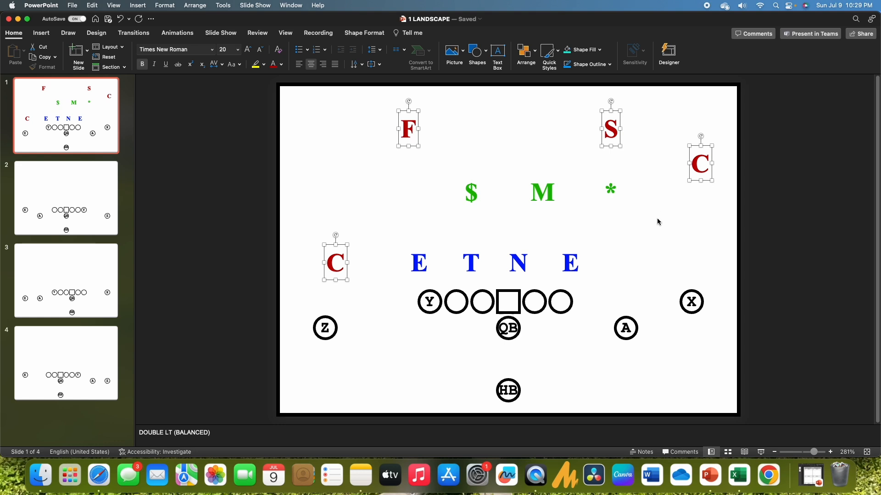
left_click(656, 244)
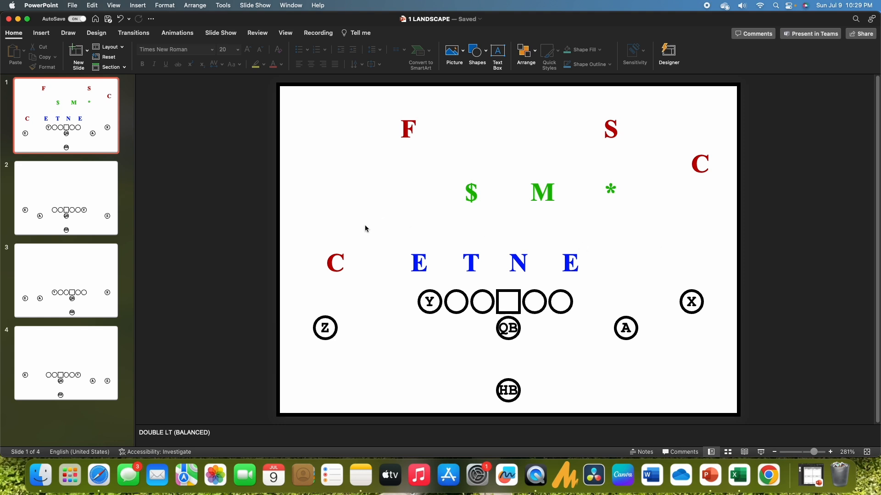
Draw a trial Freeform line about 0.54" high and 0.23" wide between the left C and F, and delete it
left_click(53, 36)
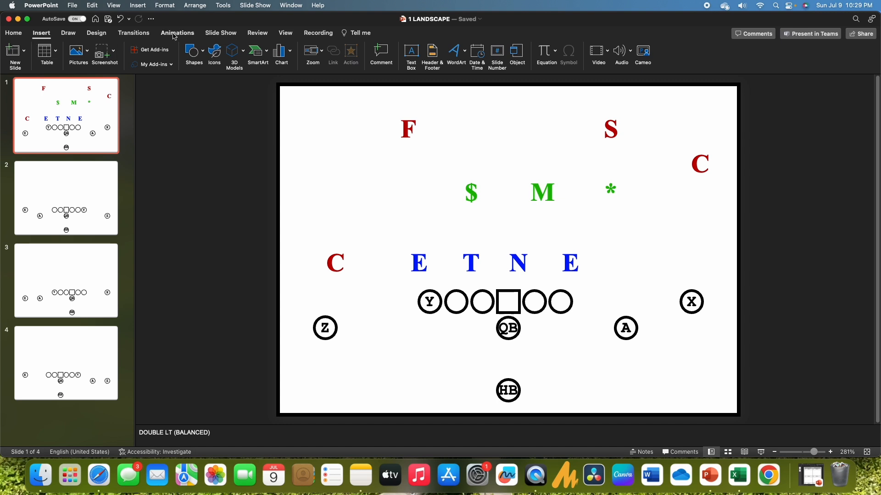
left_click(203, 53)
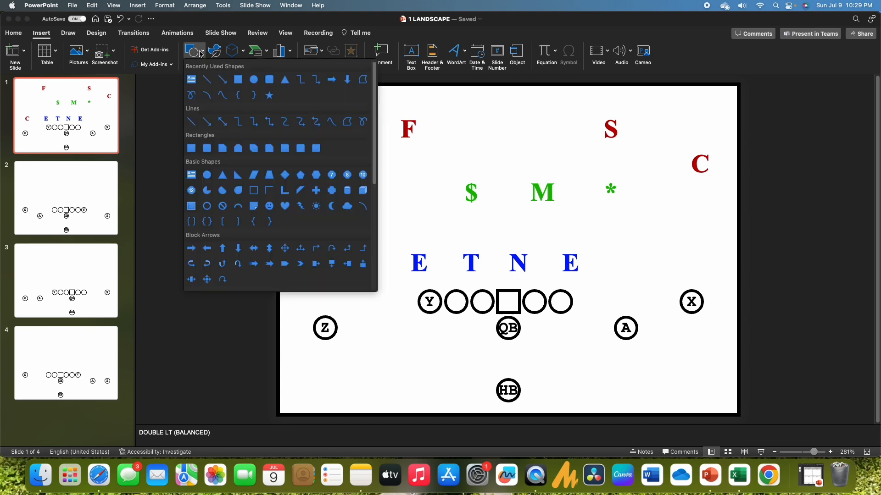
left_click(364, 82)
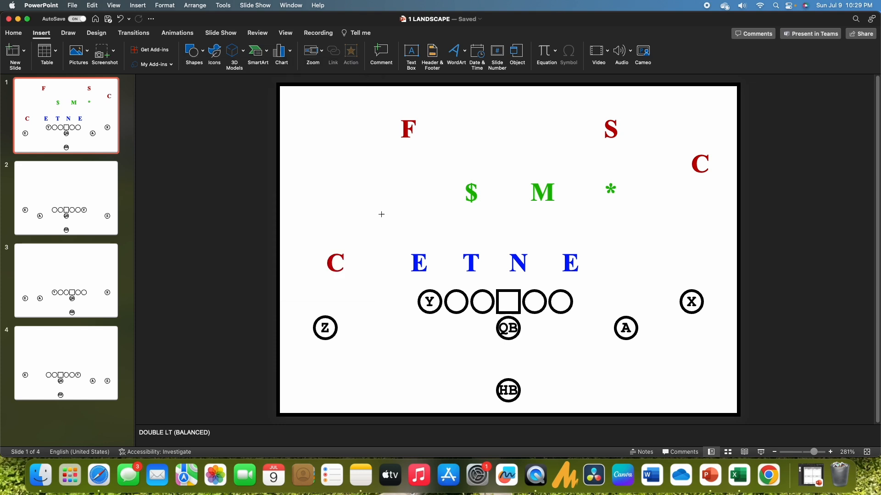
mouse_move(364, 229)
left_mouse_down()
mouse_move(359, 178)
mouse_move(431, 176)
mouse_move(406, 214)
mouse_move(392, 159)
left_mouse_up()
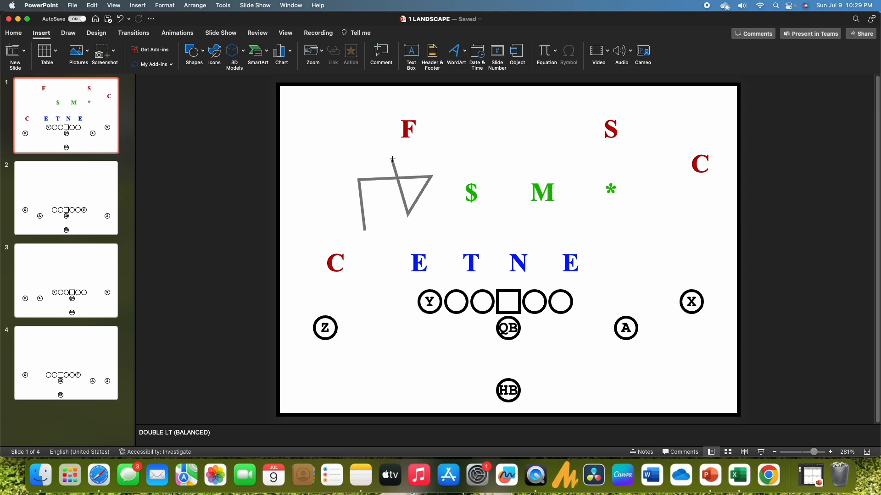
key("BackSpace")
key("BackSpace")
key("BackSpace")
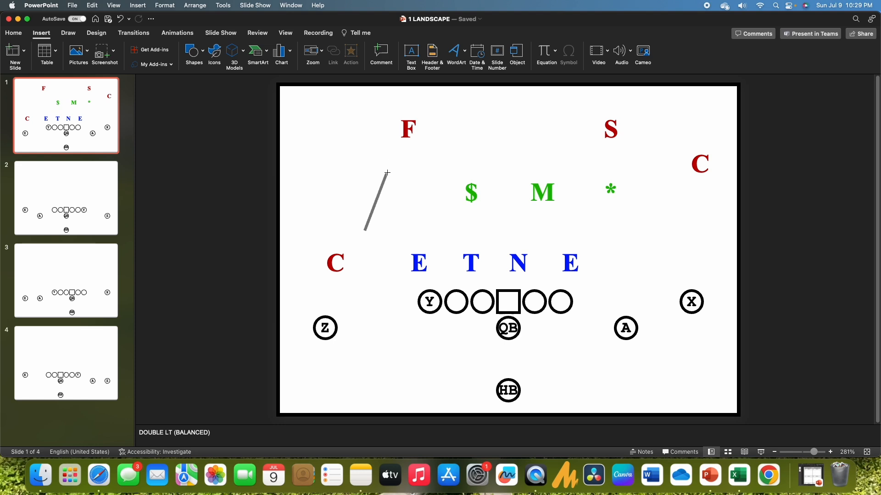
double_click(387, 182)
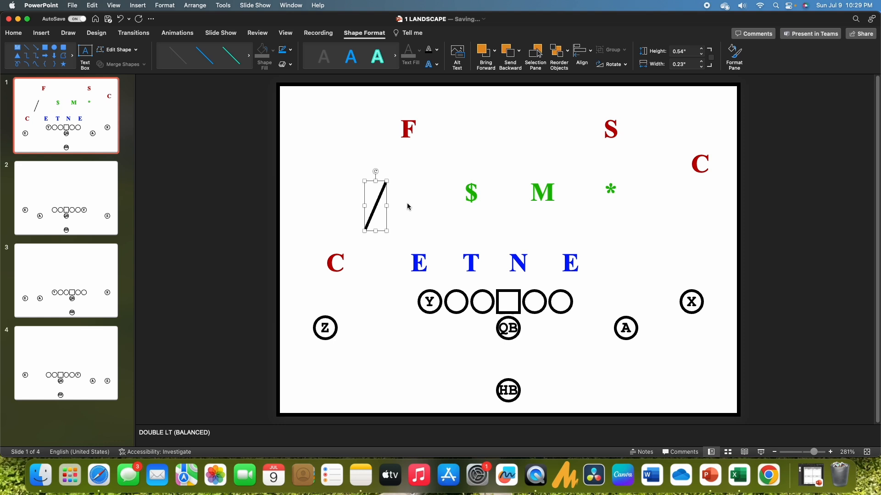
key("Delete")
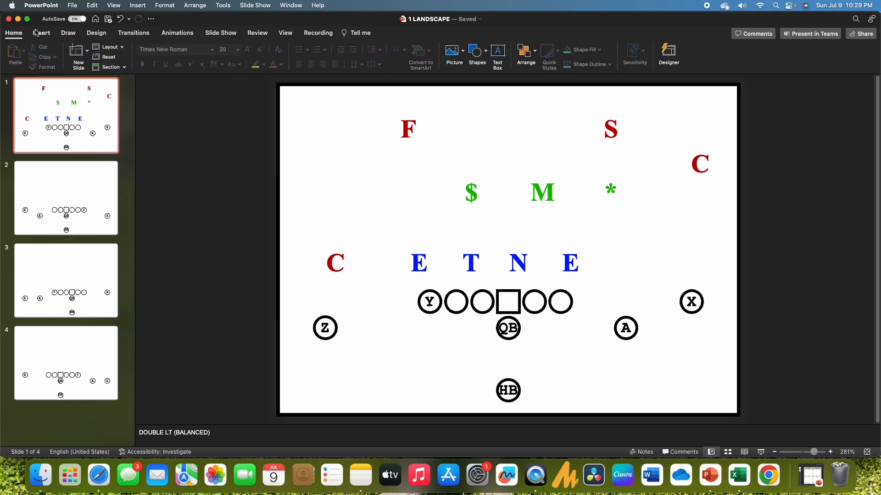
Draw a bent Freeform blocking line from the Y circle up to just below the left E
left_click(193, 52)
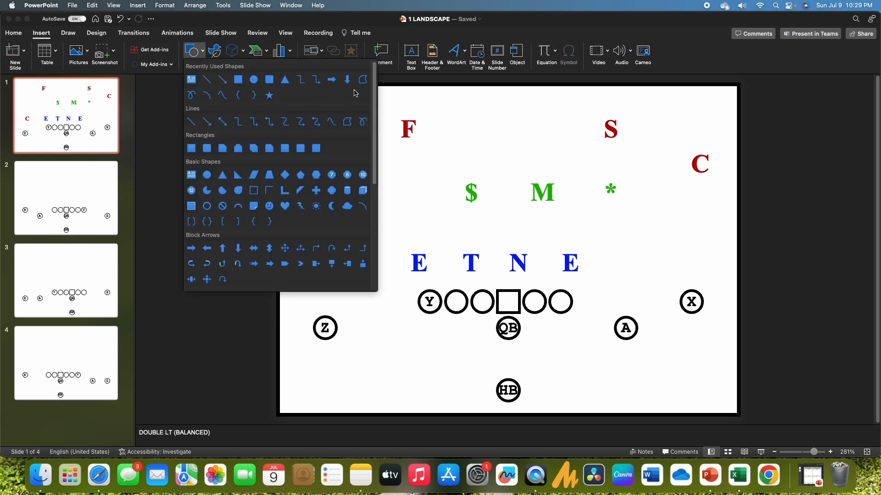
left_click(361, 84)
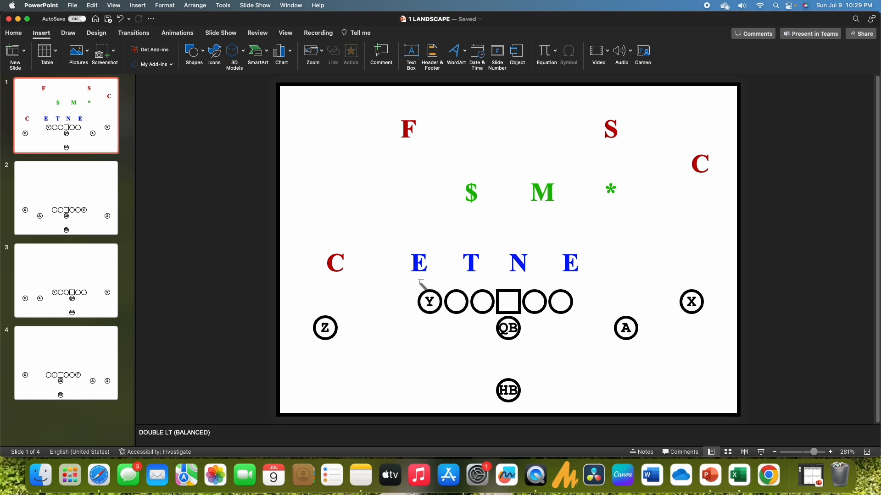
left_click_drag(421, 280, 421, 276)
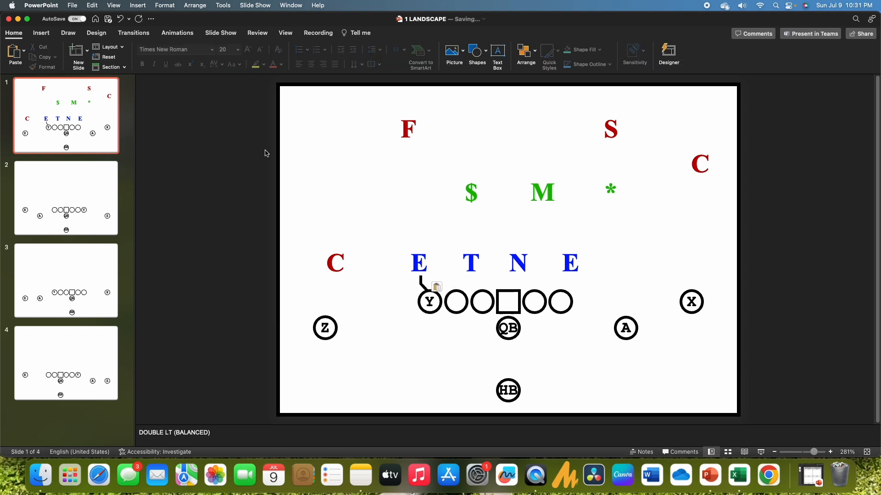
Draw a horizontal line about 0.23" wide below the left E and center it as a cap on the bent blocking line
left_click(42, 33)
left_click(199, 58)
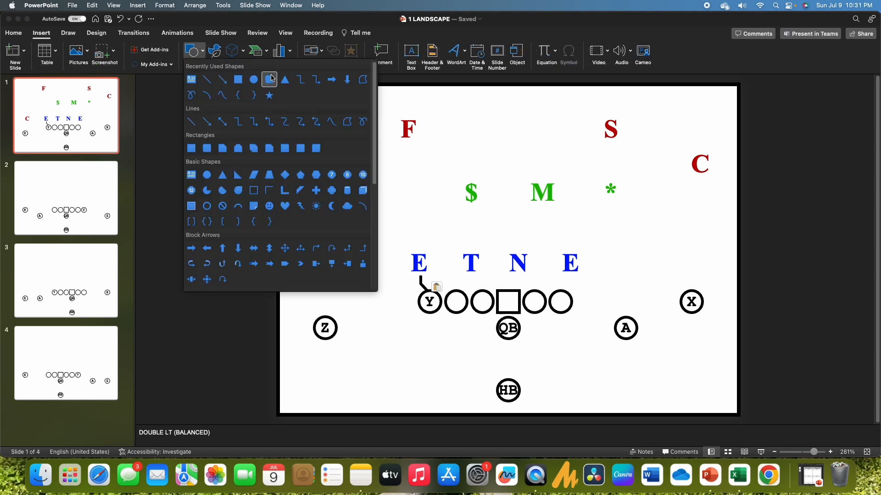
left_click(208, 81)
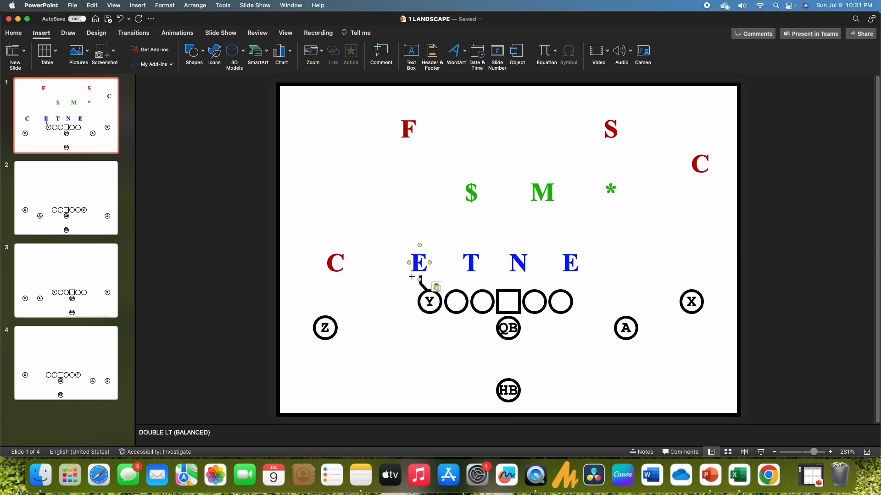
left_click_drag(408, 275, 432, 274)
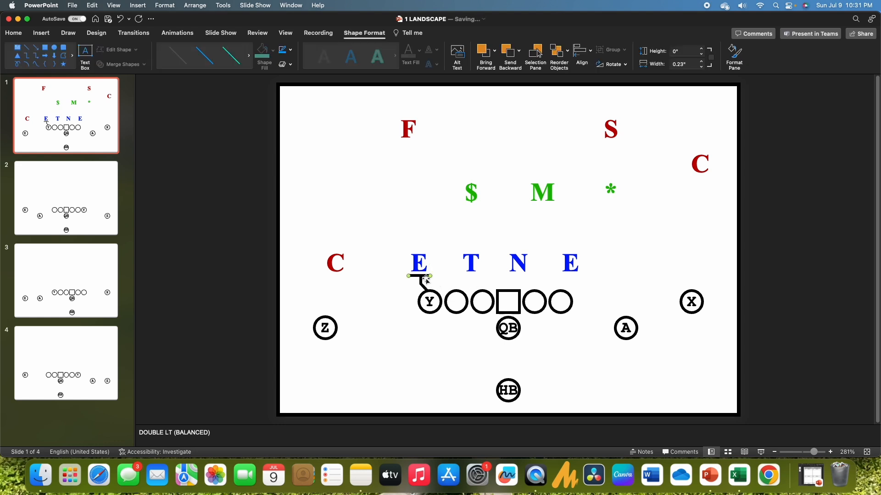
left_click_drag(424, 276, 428, 277)
left_click(454, 284)
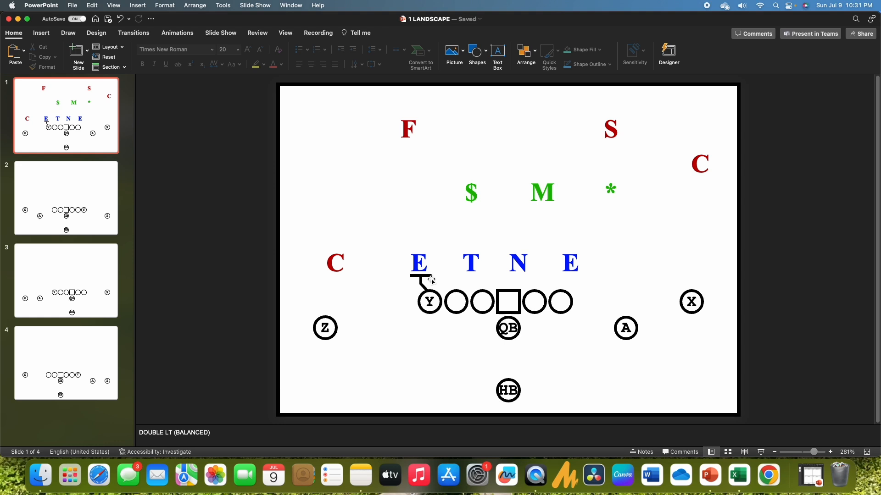
Group the bent line with its cap, and place copies of the block in front of the left and right guards
left_click(431, 282)
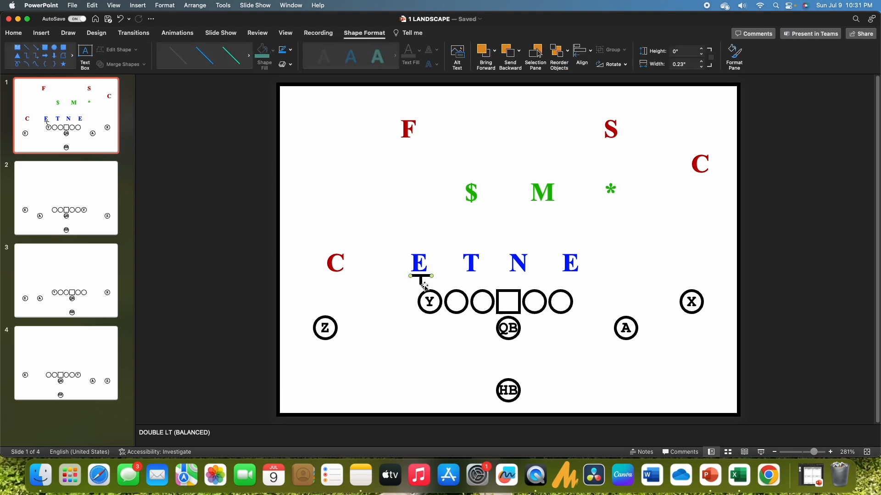
left_click(424, 283, "shift")
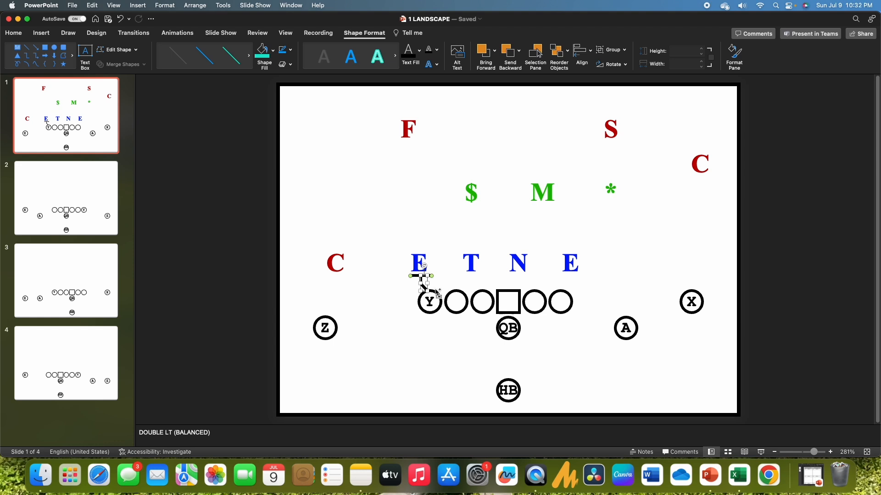
key("super+alt+g")
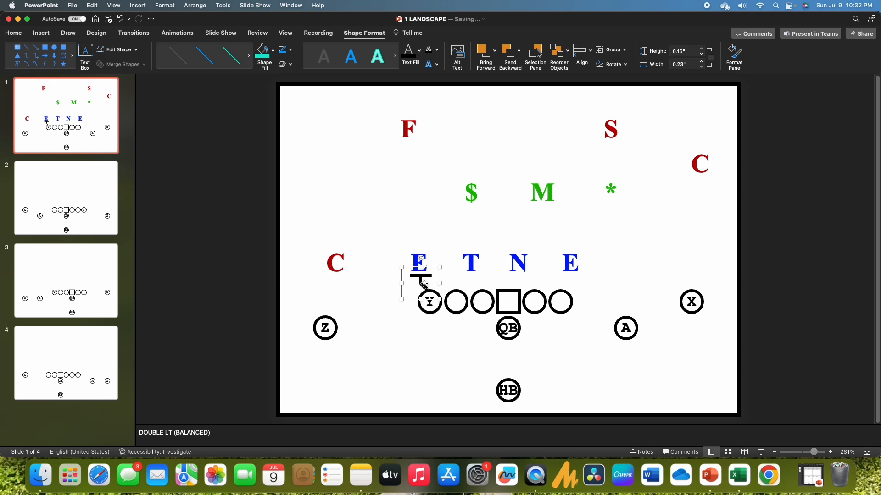
left_click_drag(422, 283, 481, 294)
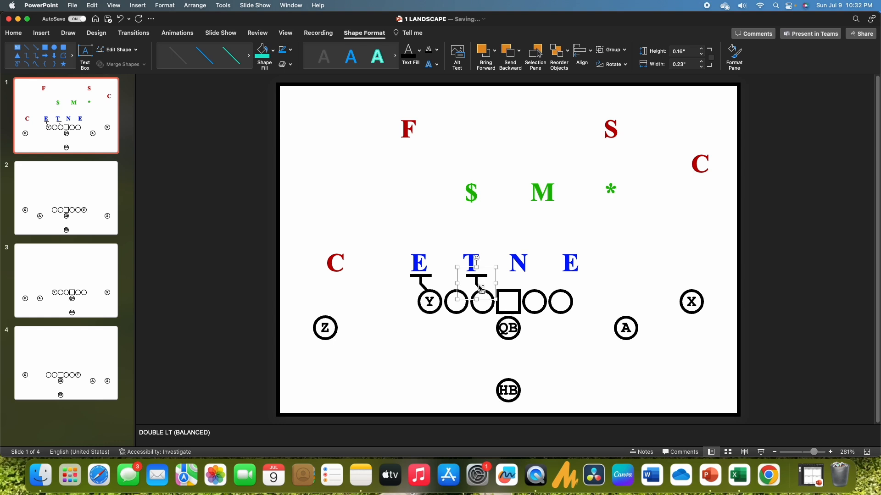
left_click_drag(480, 288, 534, 298)
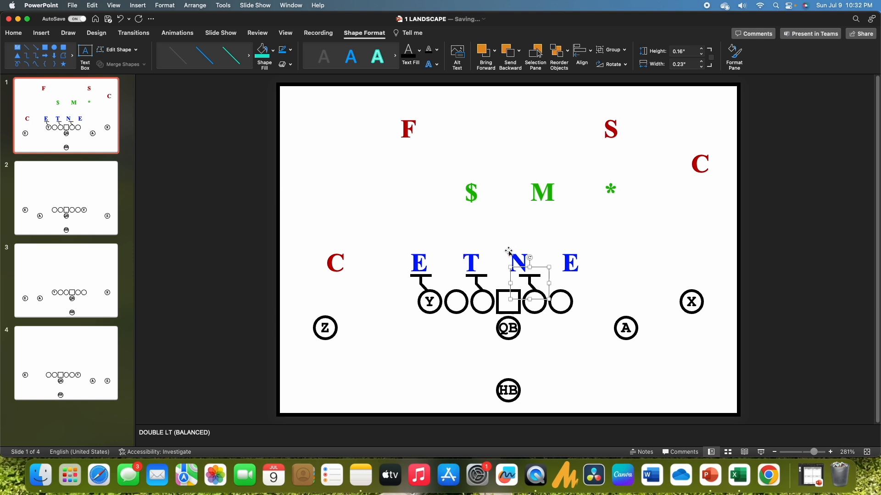
Ungroup the left guard's block, widen its stem toward the T, and center the cap under the T
left_click(484, 286)
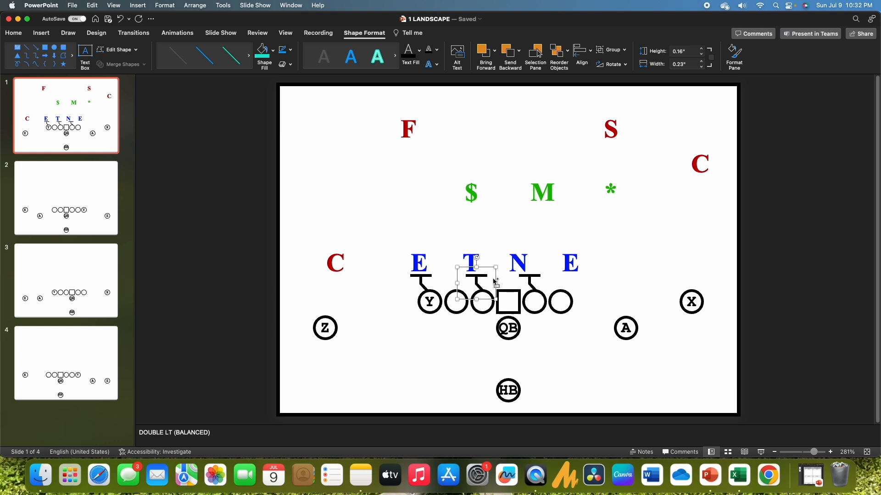
left_click(492, 270)
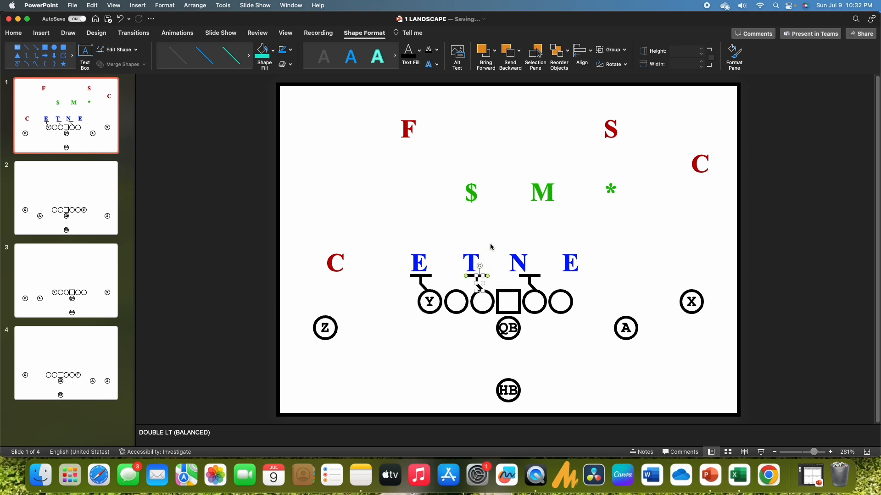
left_click(479, 286)
left_click_drag(474, 283, 480, 276)
left_click(494, 278)
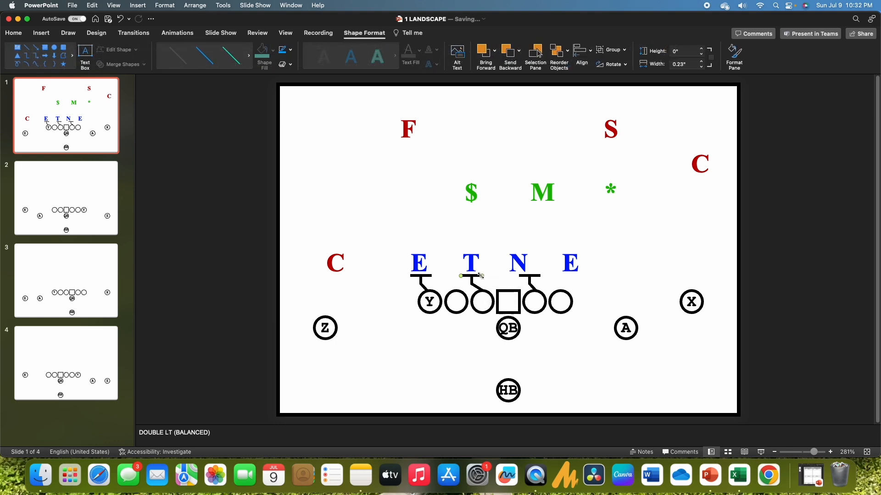
Ungroup the right guard's block, stretch its stem toward the N, and center the cap under the N
left_click(532, 286)
key("alt+shift+super+g")
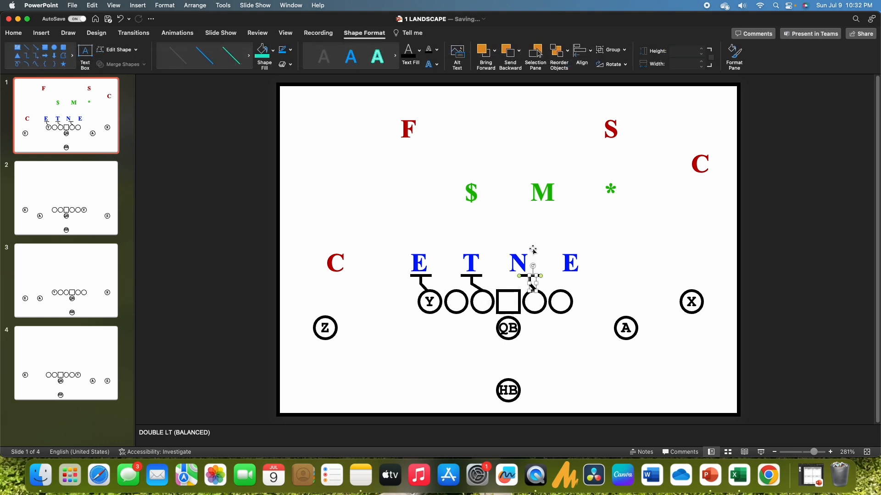
left_click(533, 250)
left_click(532, 287)
left_click_drag(528, 283, 521, 285)
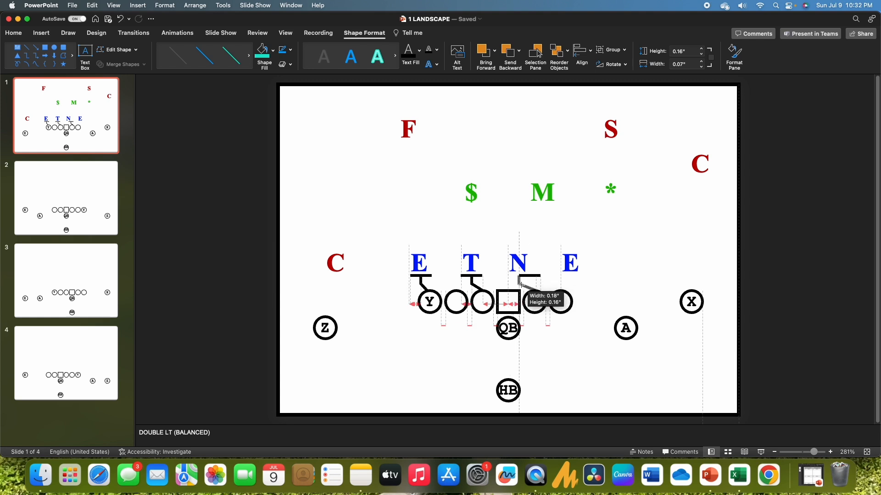
mouse_move(521, 285)
left_mouse_down()
mouse_move(536, 276)
mouse_move(524, 283)
left_mouse_up()
left_click(544, 272)
left_click(541, 284)
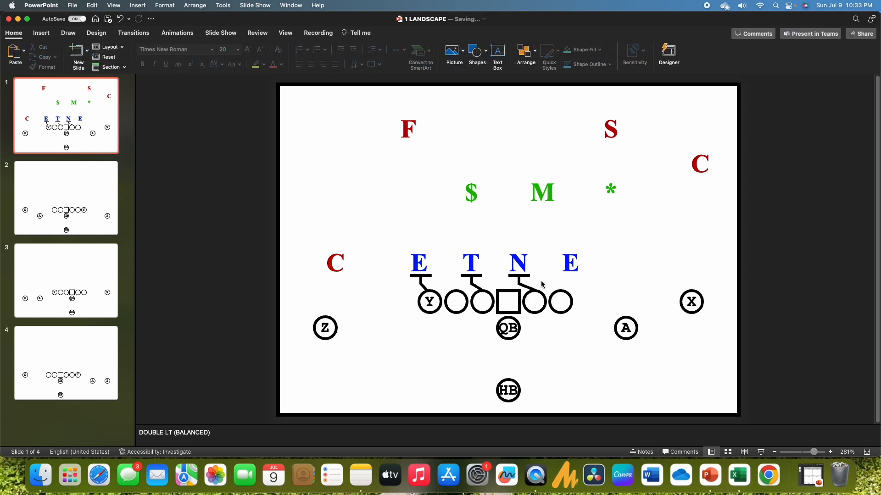
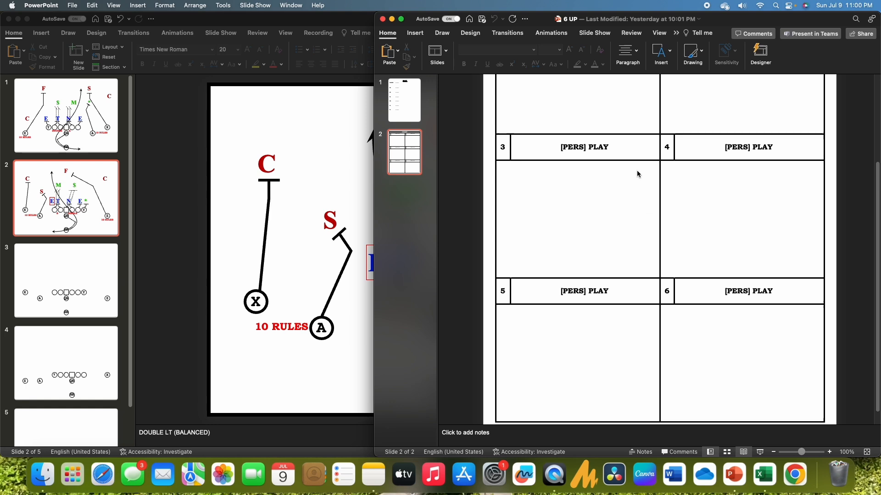
Narrow the 1 LANDSCAPE presentation window to fit beside the 6 UP window, and shrink its slide thumbnail area
scroll(637, 170, "up", 3)
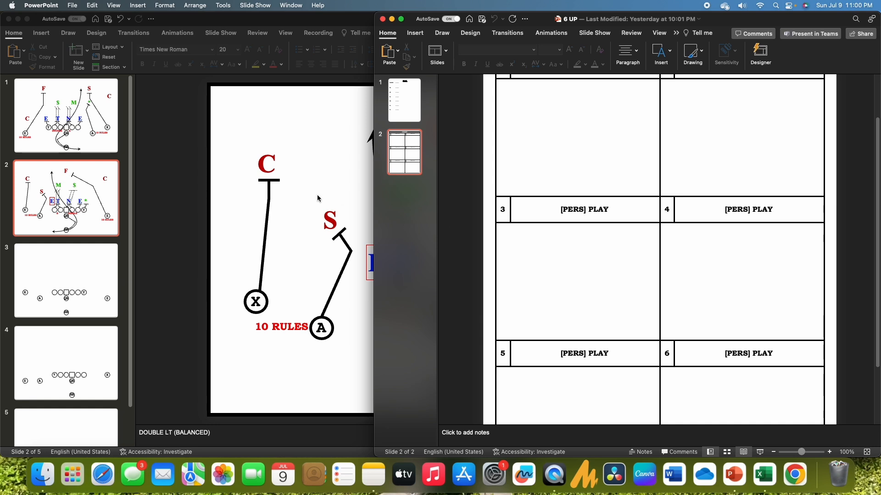
left_click(203, 130)
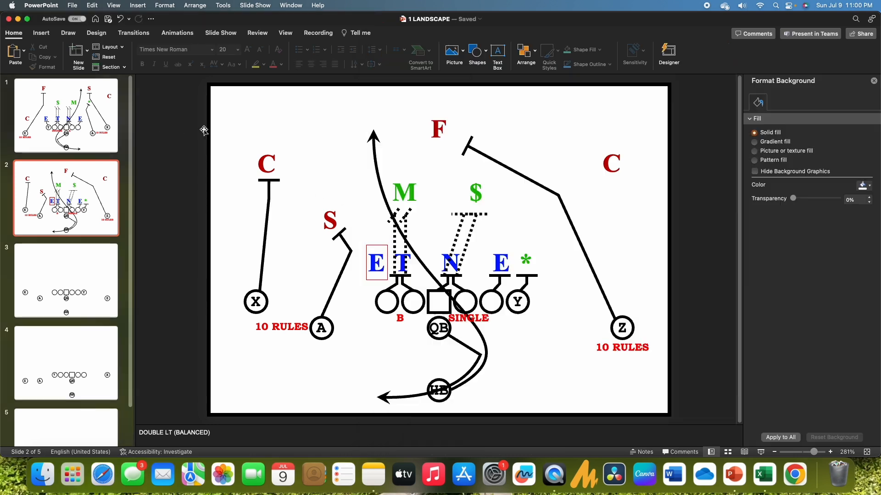
left_click_drag(867, 167, 415, 161)
left_click(487, 164)
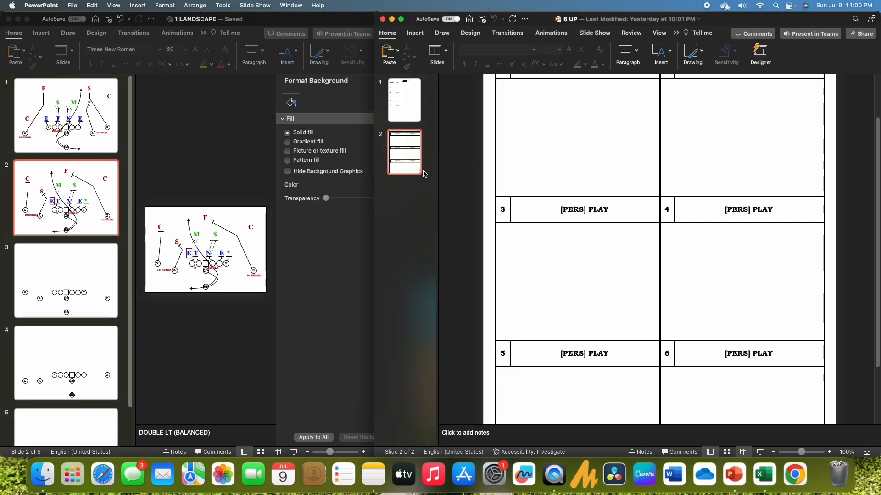
left_click(130, 192)
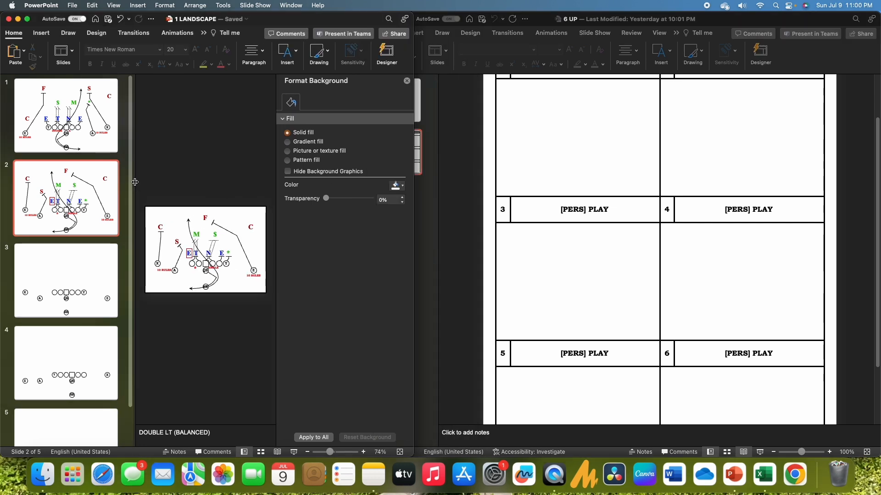
left_click_drag(133, 186, 89, 181)
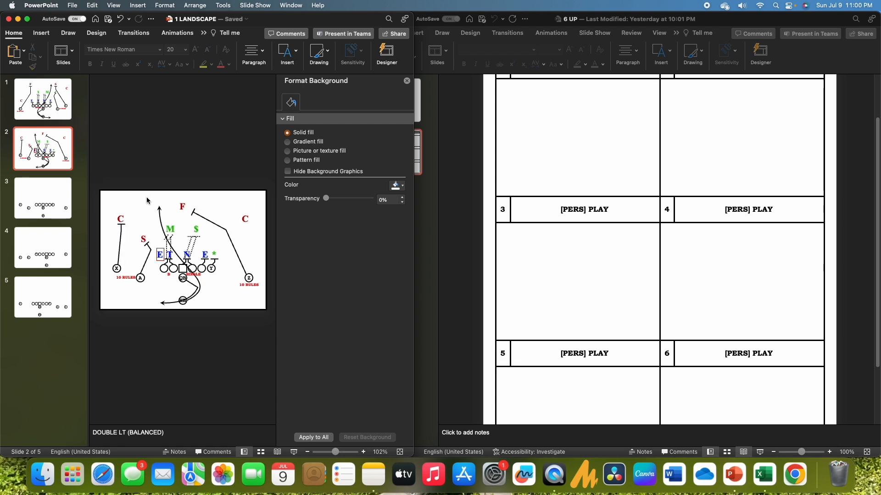
Display slide 1 of 1 LANDSCAPE and narrow the 6 UP window so the two presentations sit side by side
left_click(49, 98)
left_click(372, 133)
left_click_drag(373, 133, 415, 134)
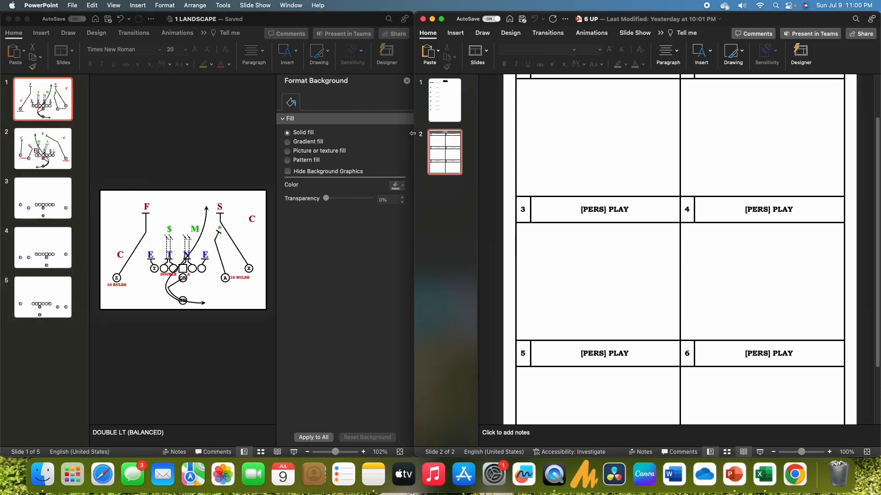
Close the background formatting options in 1 LANDSCAPE and group the entire play diagram on slide 1, including its frame
left_click(179, 163)
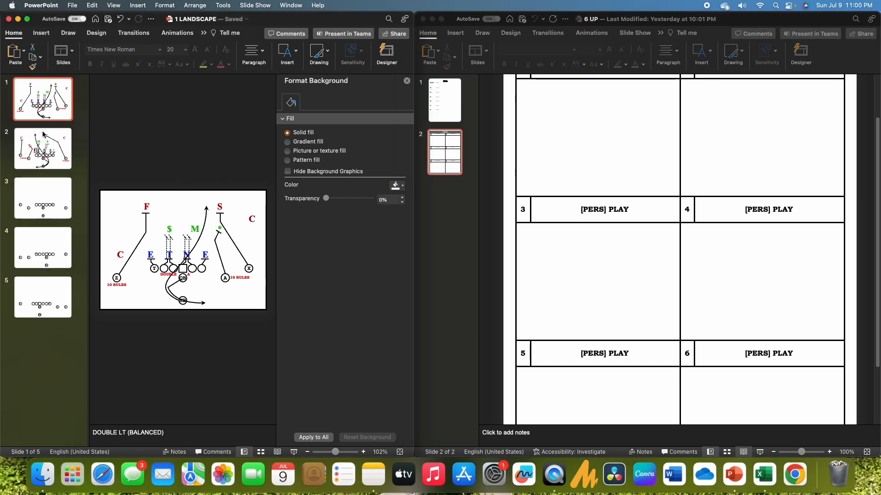
left_click(407, 81)
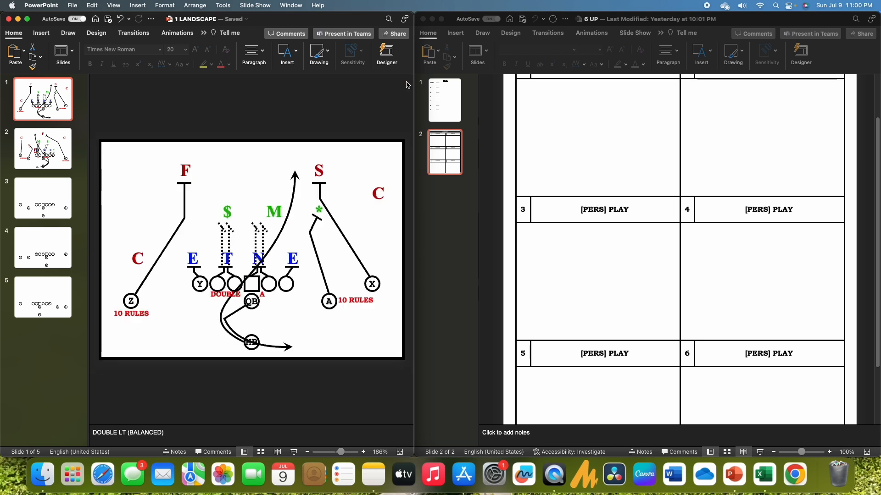
left_click(245, 144)
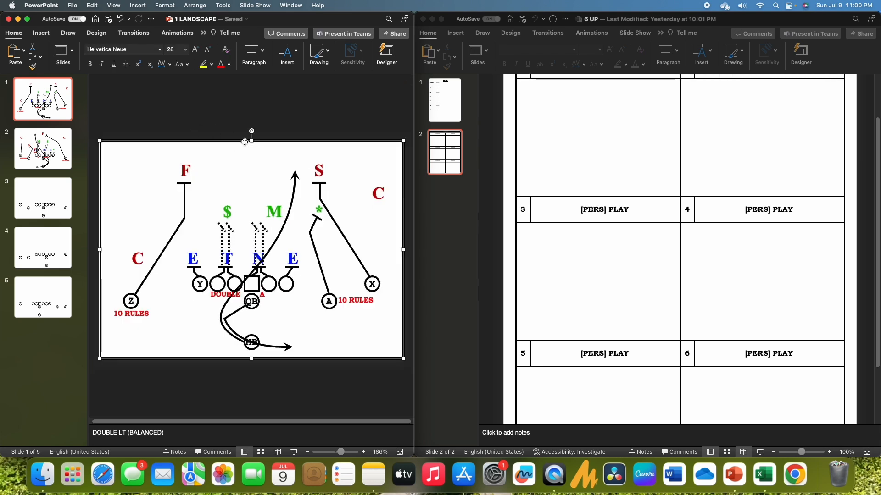
key("super+a")
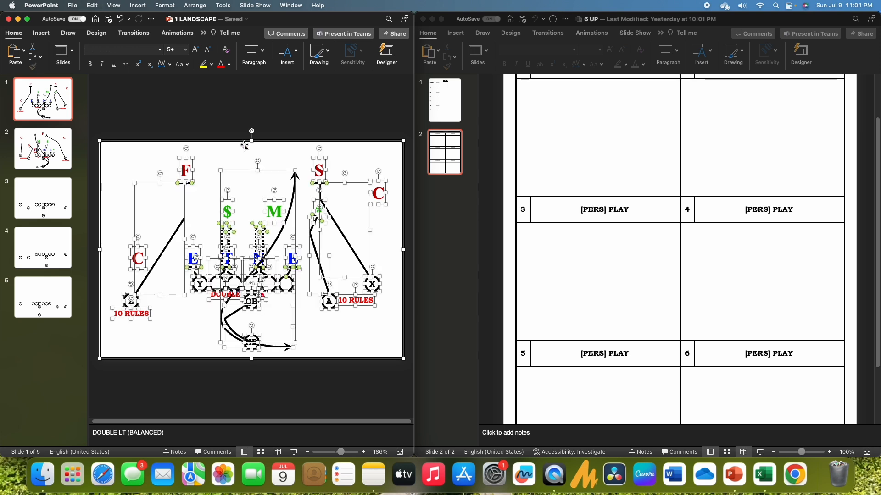
key("super+alt+g")
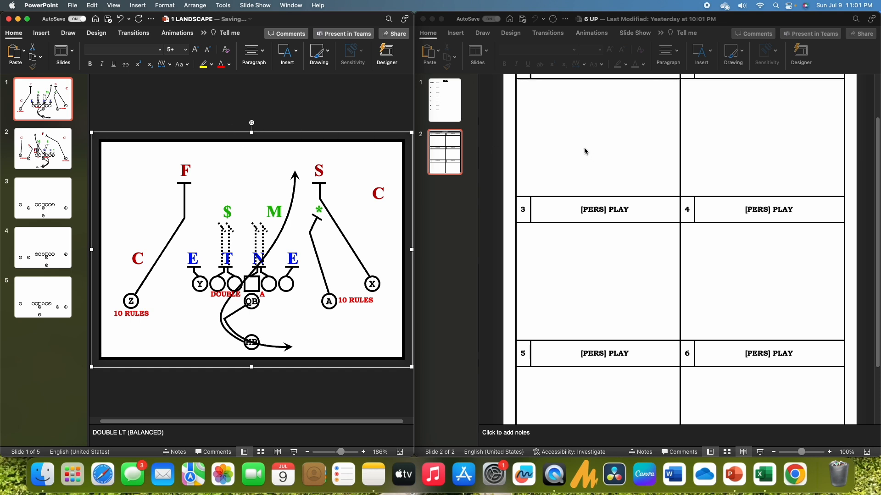
Copy the grouped slide 1 diagram into the 6 UP play sheet and fit it inside play box 1
left_click(582, 118)
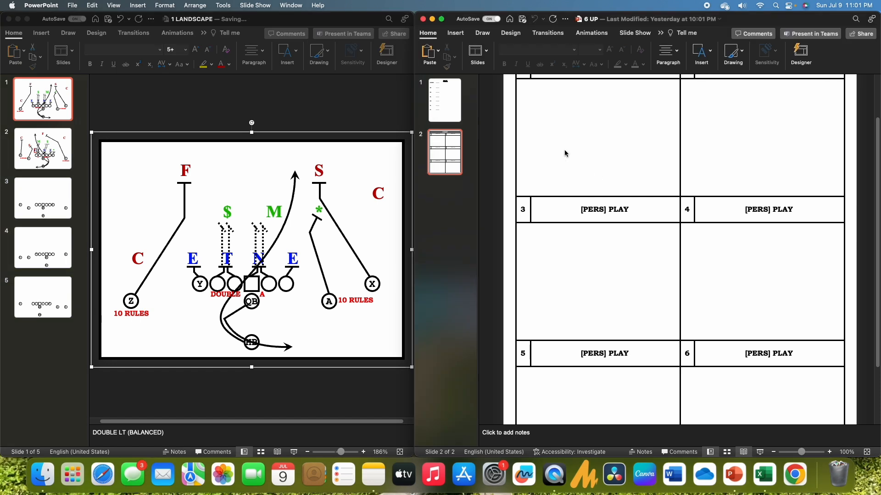
scroll(592, 170, "up", 3)
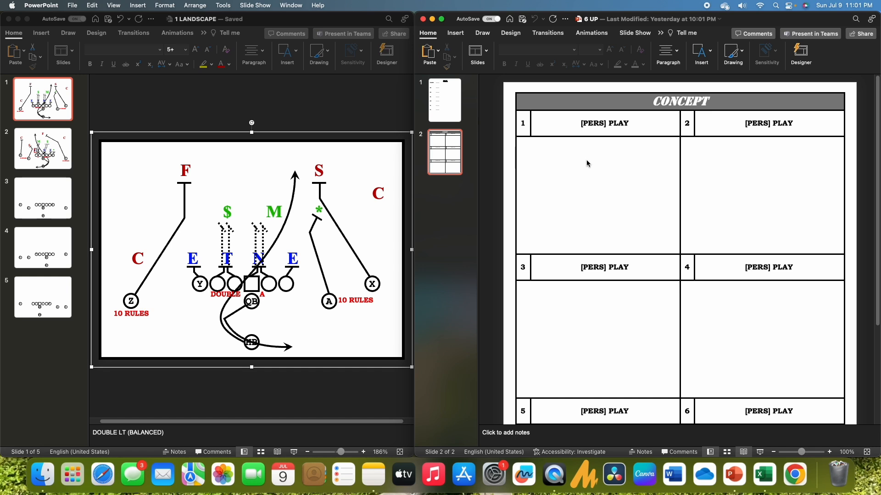
key("super+v")
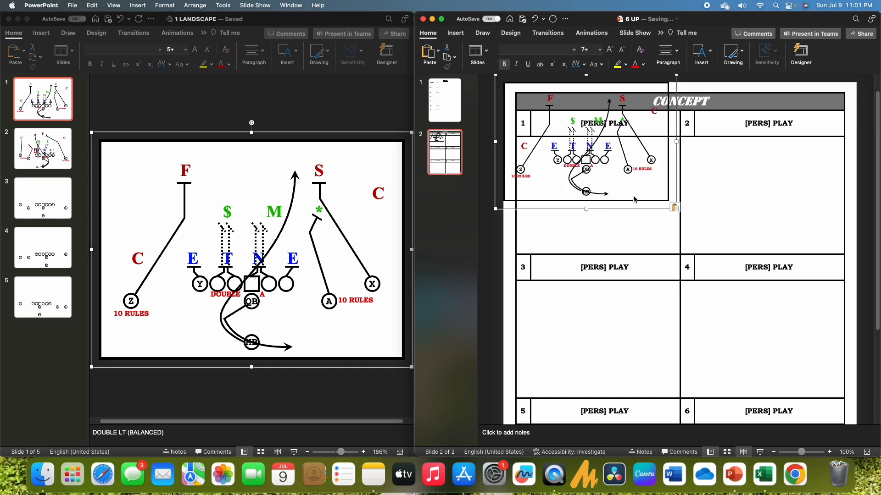
left_click_drag(635, 200, 648, 251)
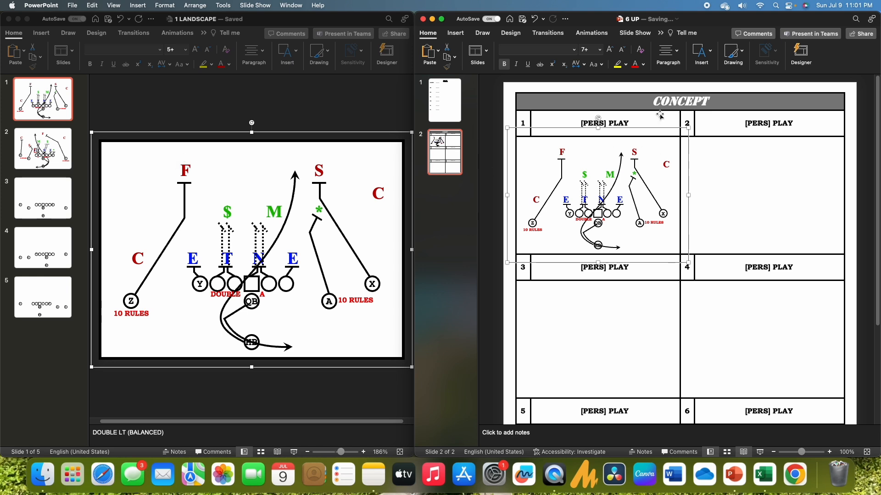
Group the entire play diagram on slide 2 of 1 LANDSCAPE, including its frame
left_click(39, 147)
left_click(39, 147)
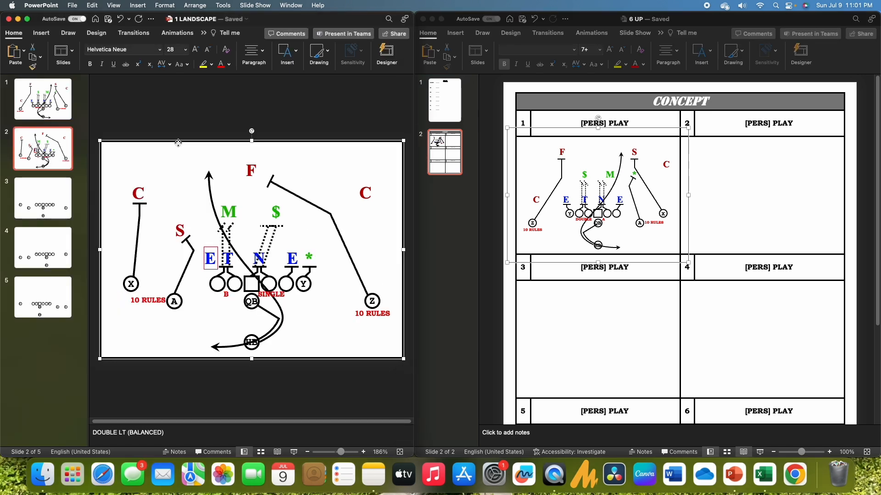
key("super+a")
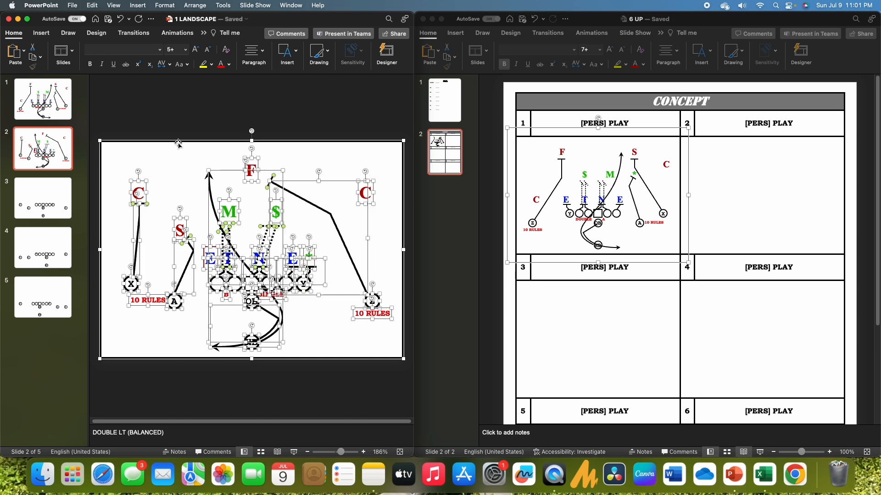
key("super+alt+g")
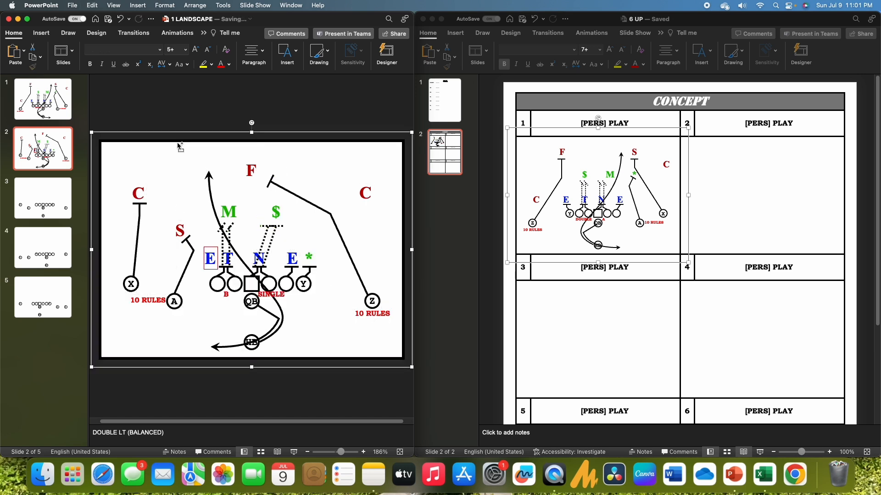
Copy the grouped slide 2 diagram into play box 2 of the 6 UP sheet and nudge it left to align with the box borders
left_click(649, 98)
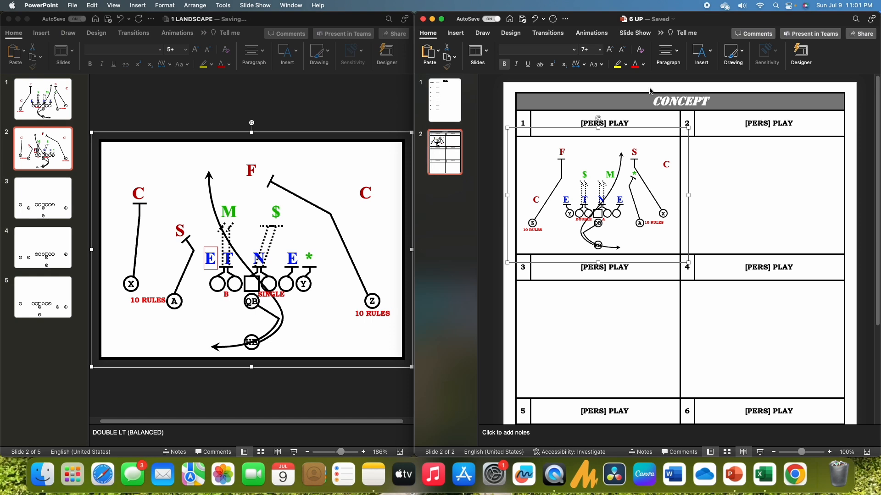
key("super+v")
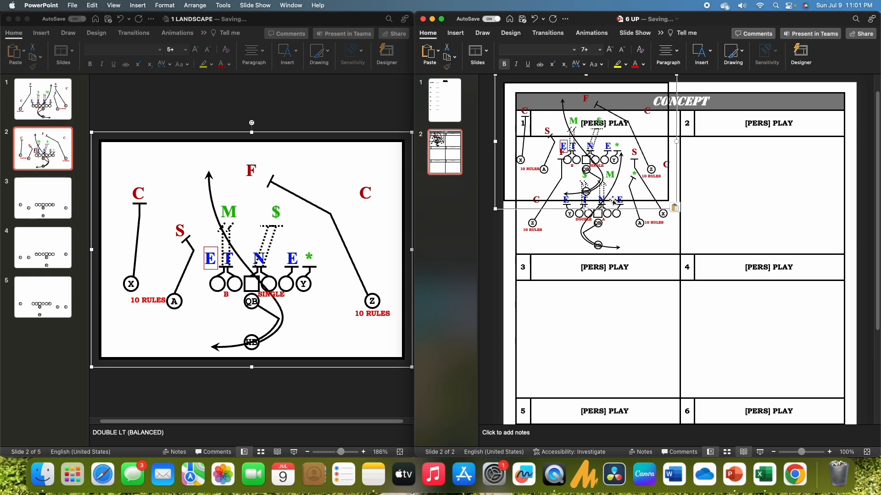
left_click_drag(613, 206, 789, 252)
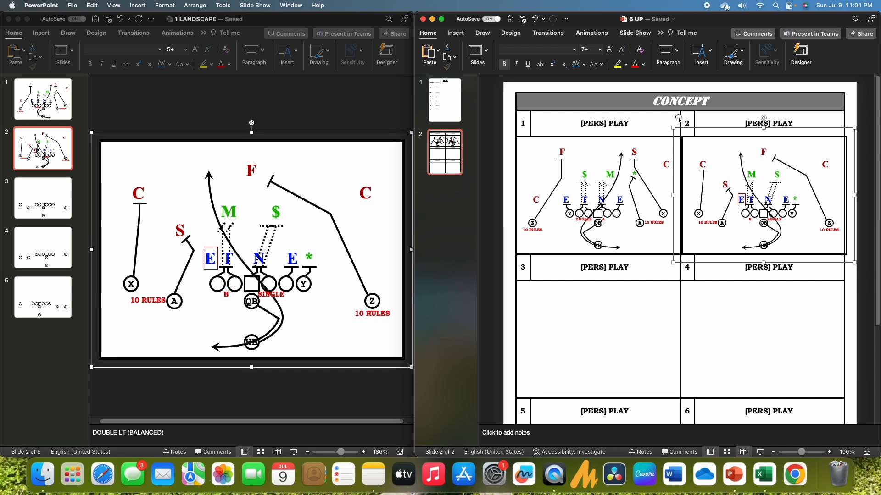
key("Left")
key("Left")
key("Left")
key("Left")
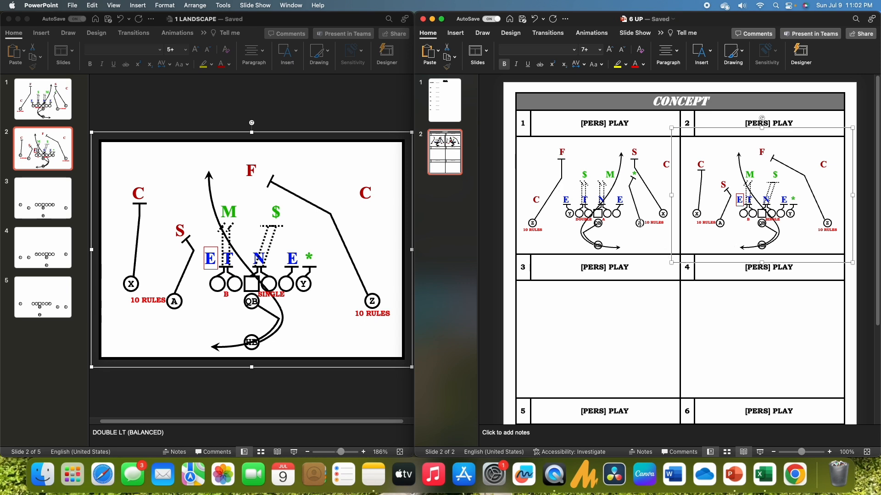
Review the remaining play boxes on the 6 UP sheet and the position description fields on its slide 1
scroll(641, 225, "down", 3)
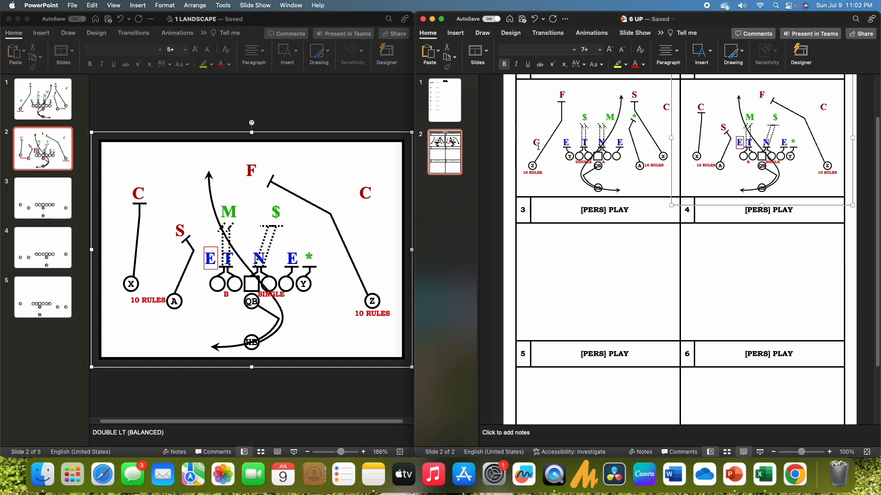
left_click(451, 104)
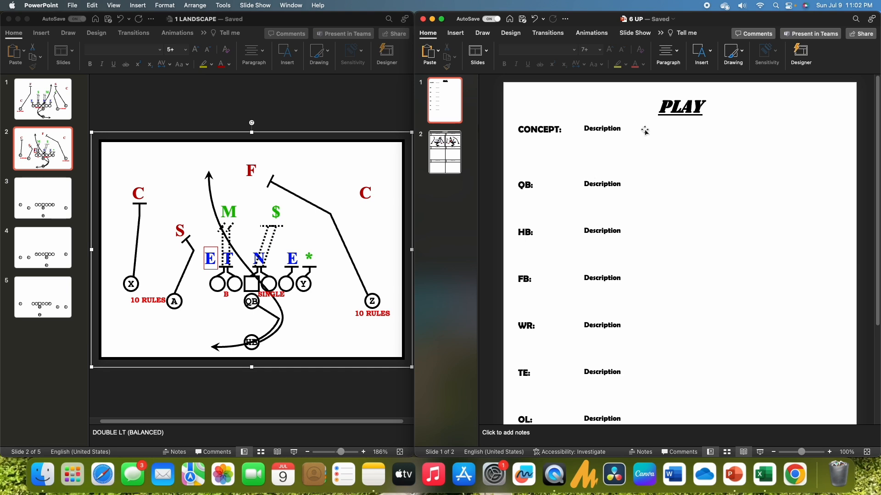
left_click(676, 104)
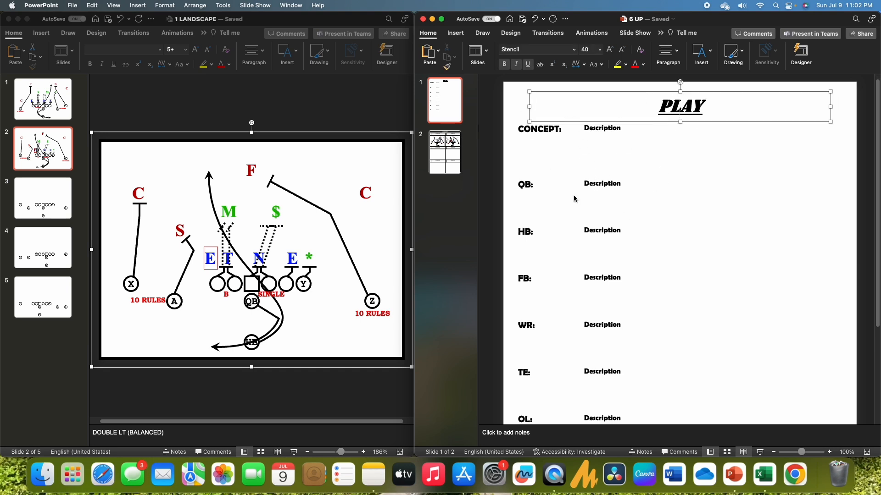
scroll(621, 231, "down", 3)
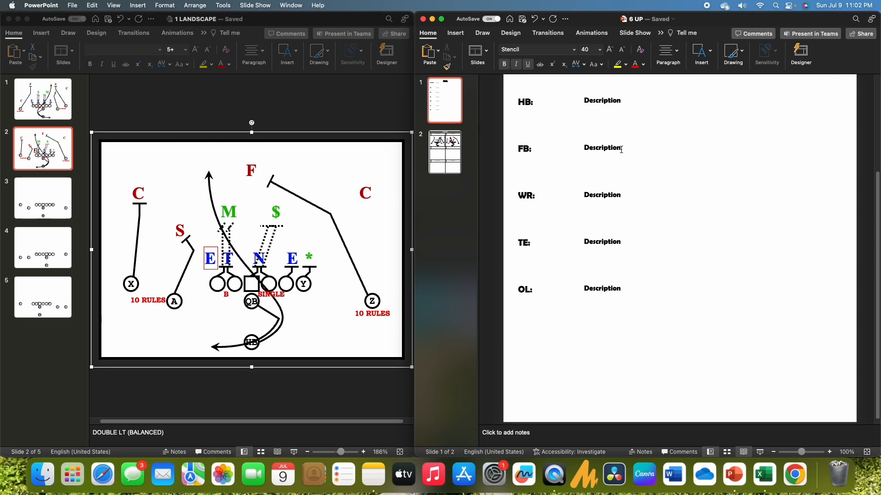
left_click(455, 160)
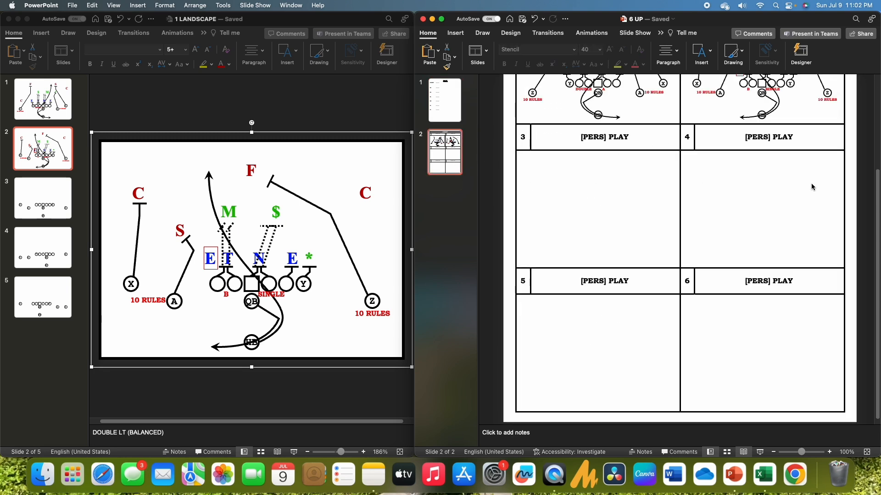
scroll(809, 187, "up", 5)
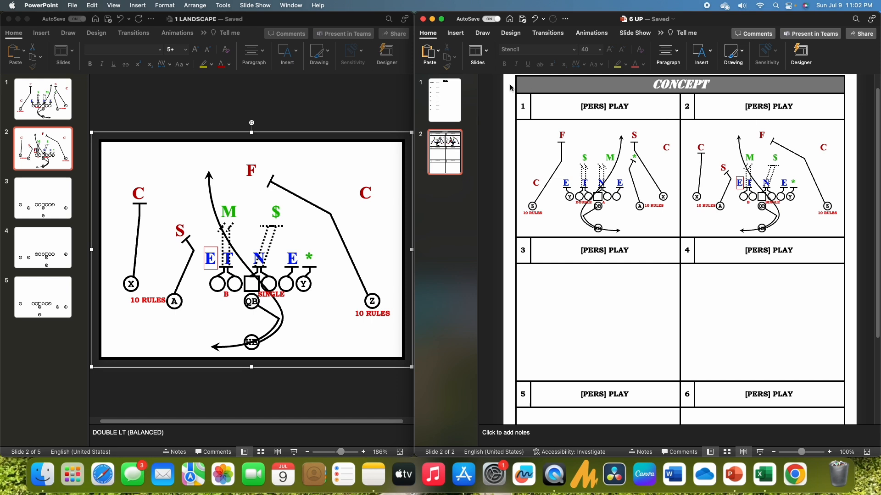
left_click(460, 99)
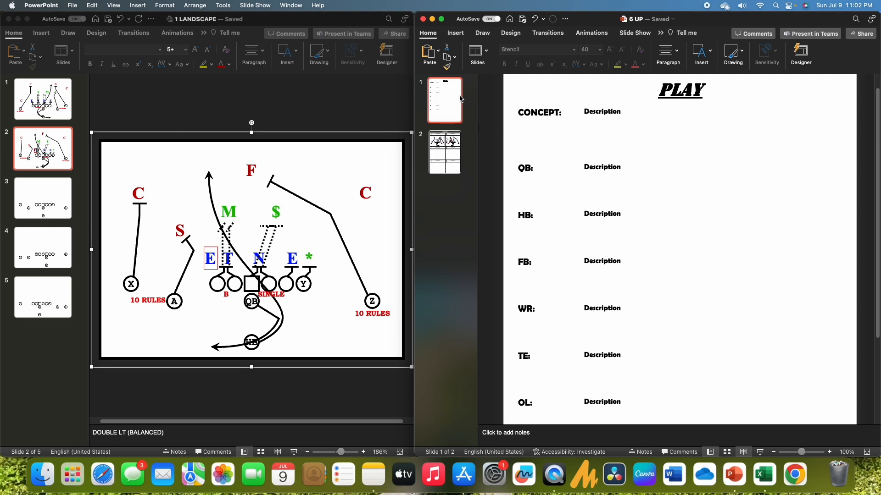
left_click(457, 154)
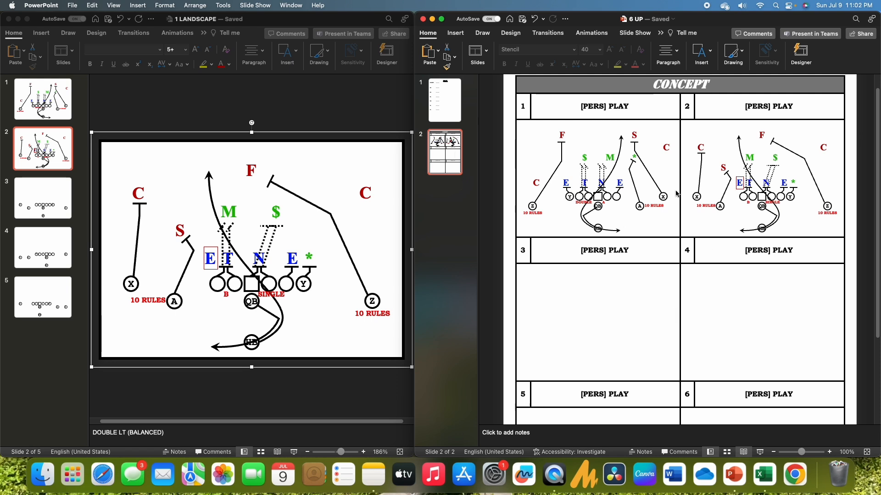
Replace the CONCEPT heading of the 6 UP play sheet with "[RG/ZE/E/EA] (20-30) 15/14"
double_click(689, 88)
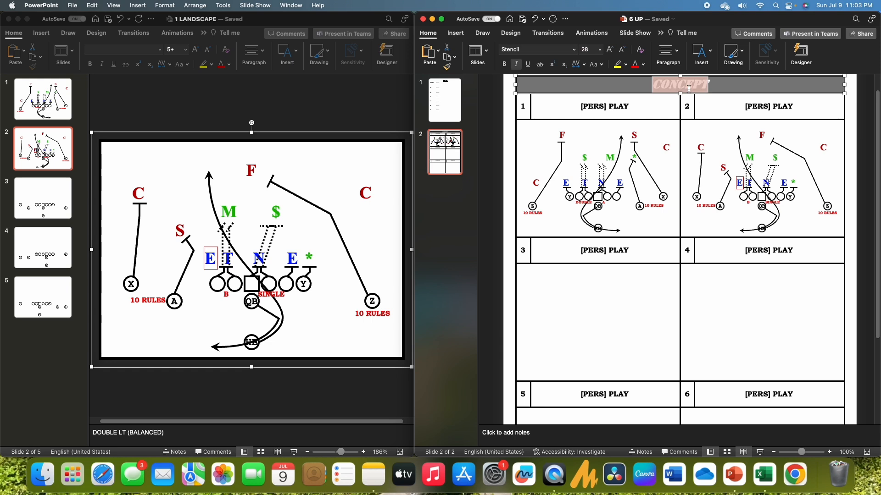
key("BackSpace")
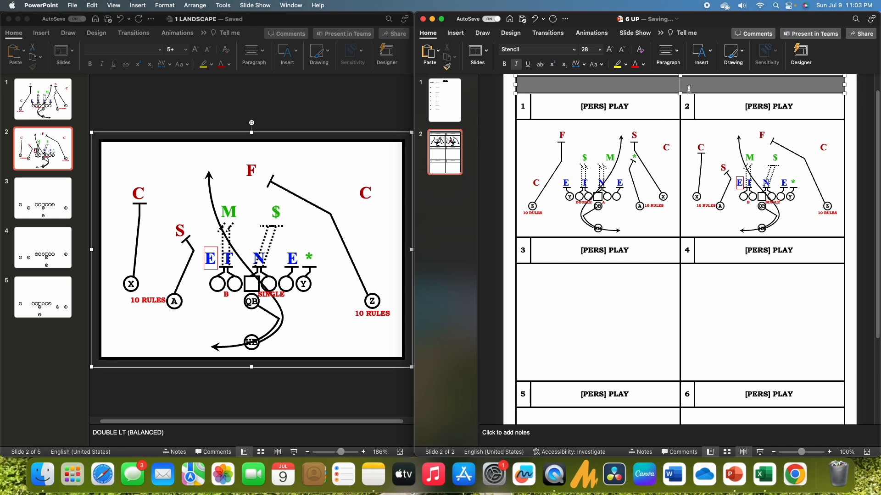
type("I")
type("RG")
type("/")
type("ZE")
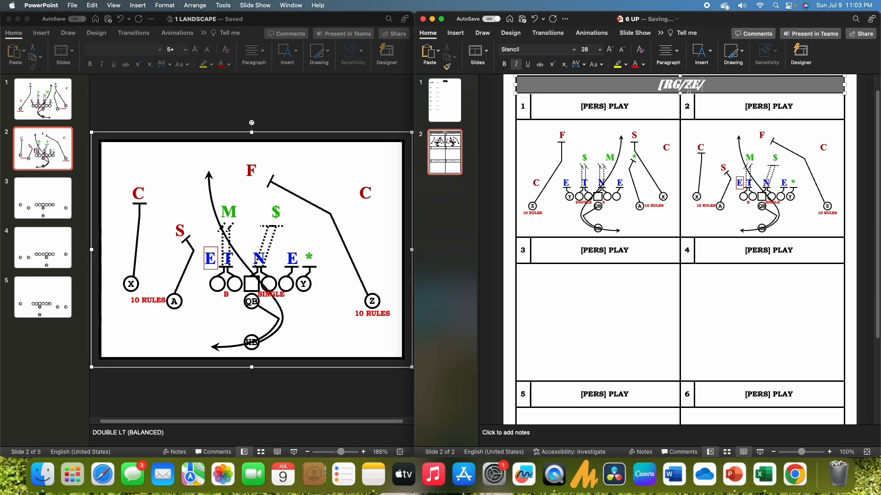
type("/E/EA")
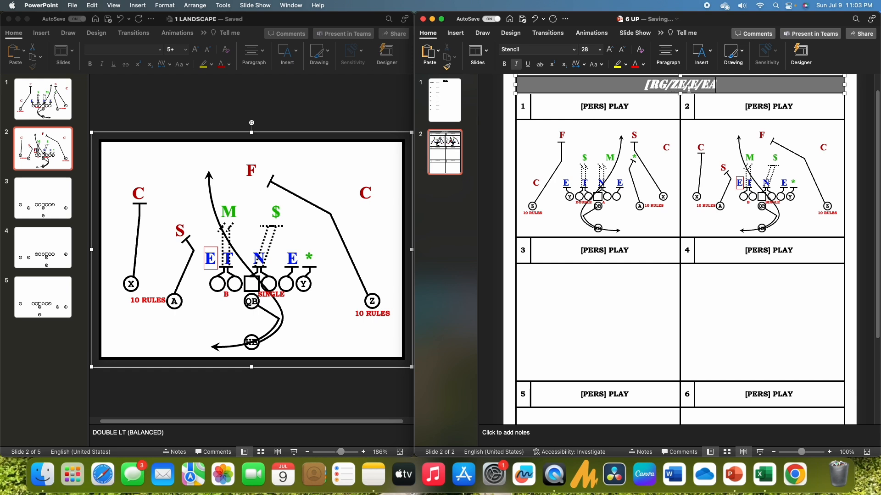
type("]")
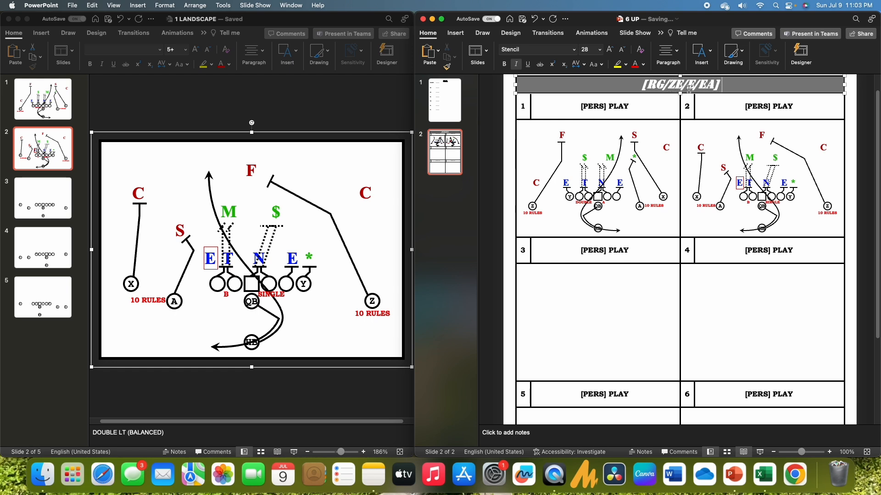
type(" (")
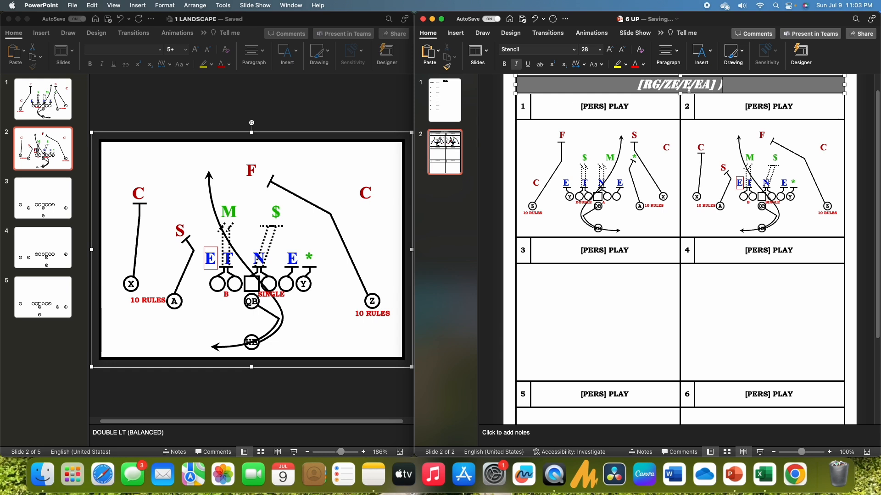
key("BackSpace")
key("BackSpace")
type("(20-")
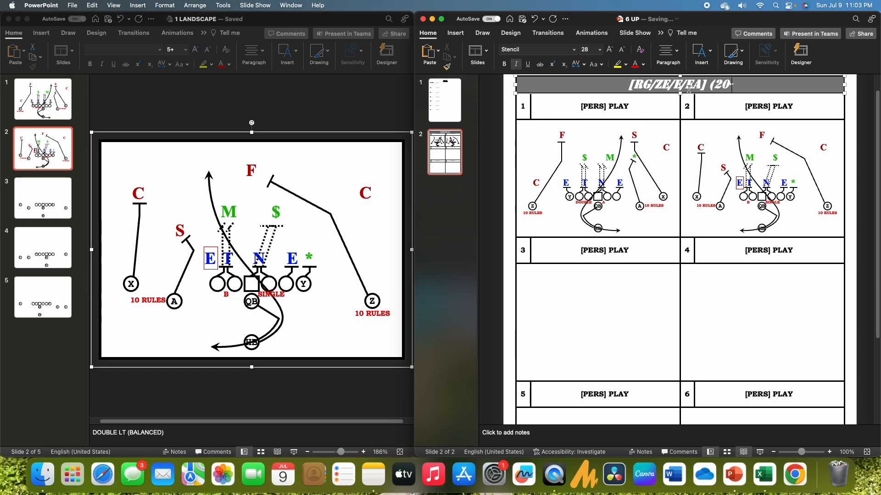
type("30)")
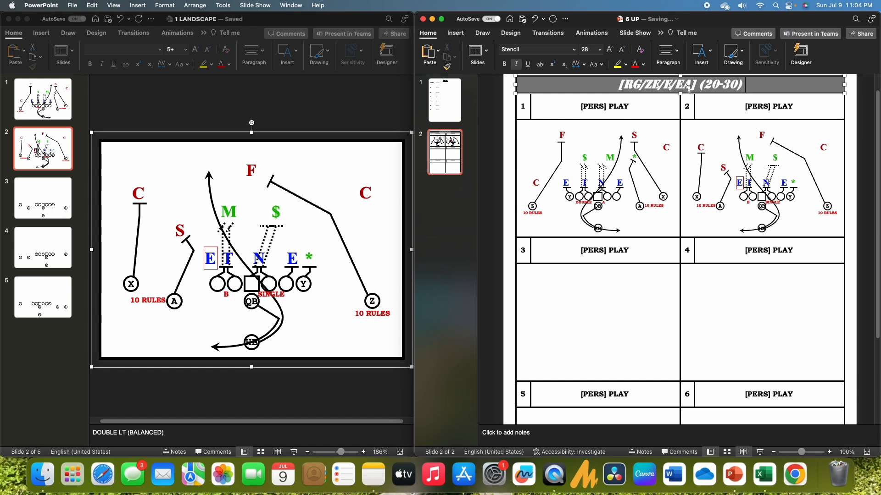
type(" 15/14")
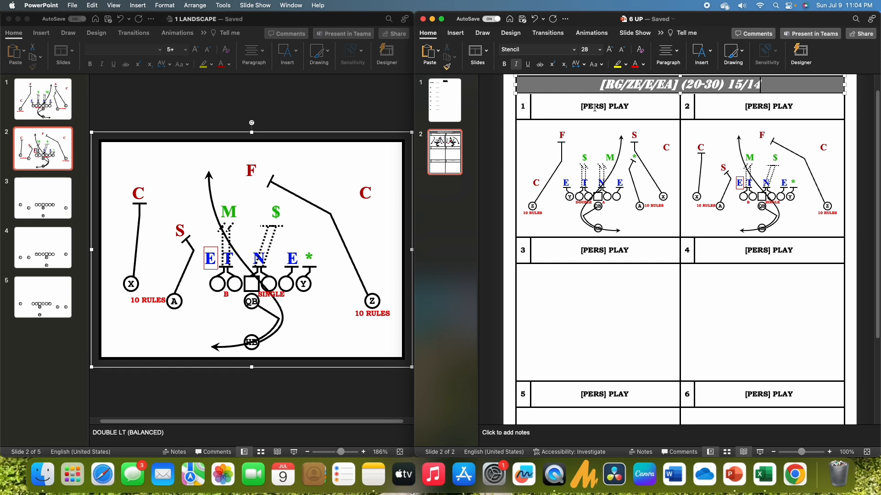
Title play box 1 of the 6 UP sheet "[RG/ZE/E/EA] DOUBLE LT" with "15" on a second line
double_click(594, 107)
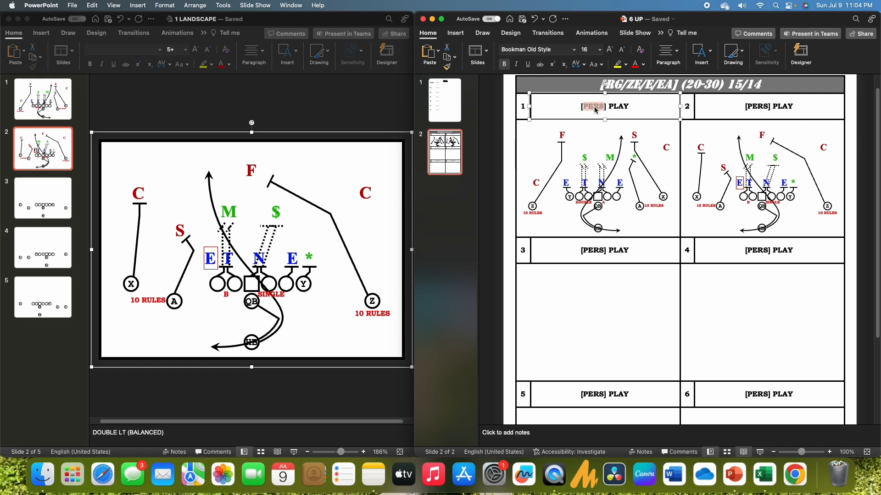
type("RG/ZE/E")
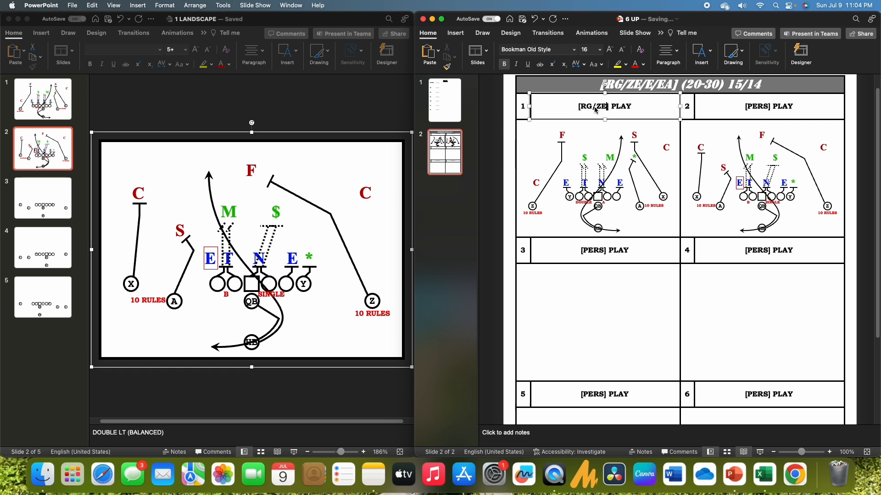
type("/EA")
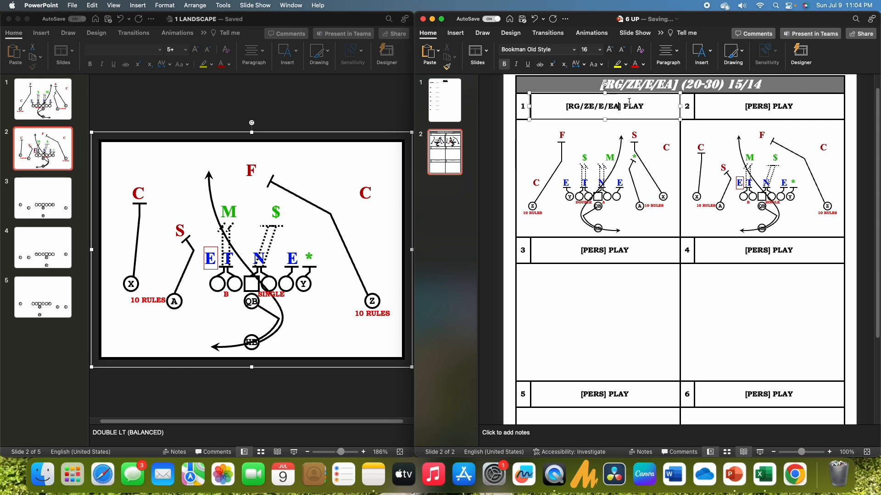
double_click(633, 106)
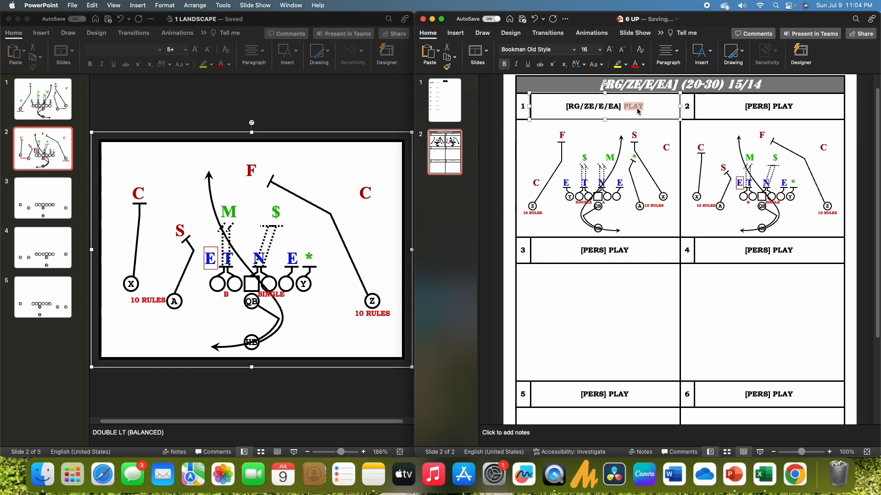
type("DOU")
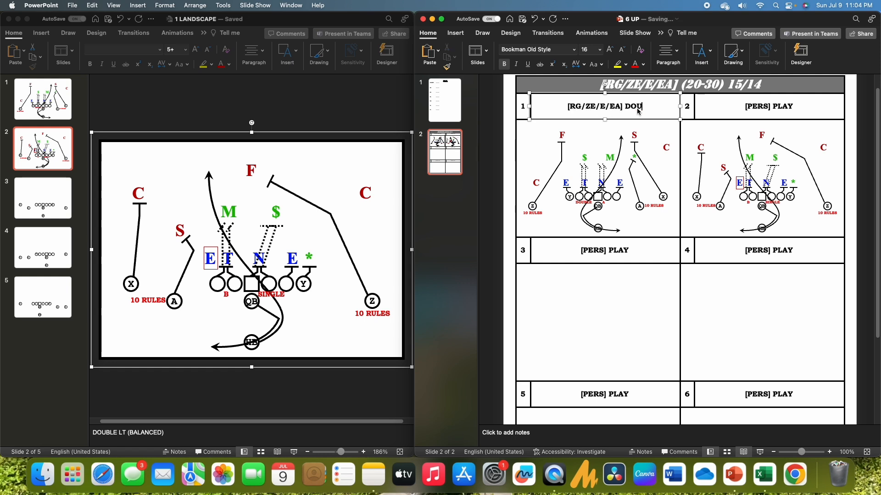
type("BLE LT")
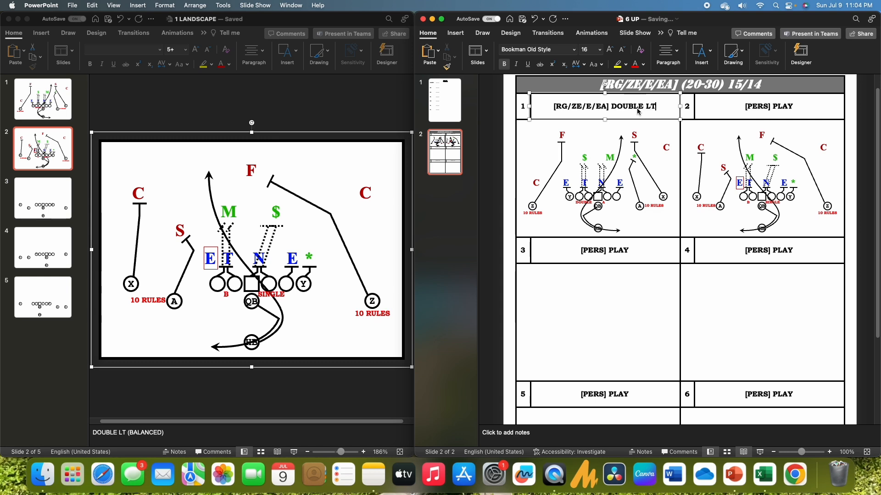
key("Return")
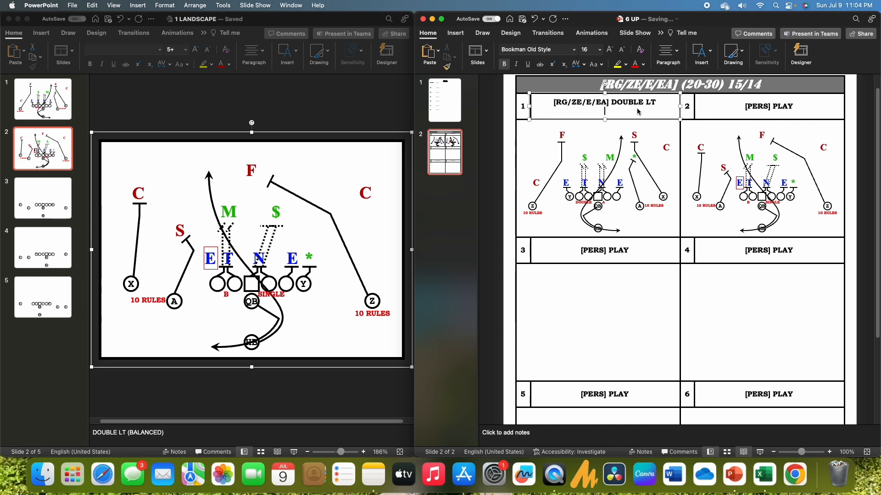
type("15")
Title play box 2 of the 6 UP sheet "[RG/ZE/E/EA] DOUBLE RT" with "14" on a second line
double_click(757, 106)
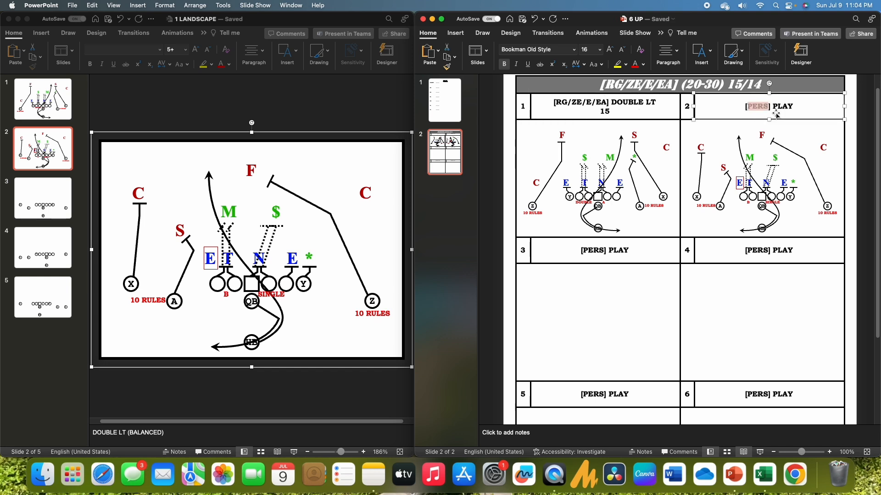
type("RG/ZE/E/E")
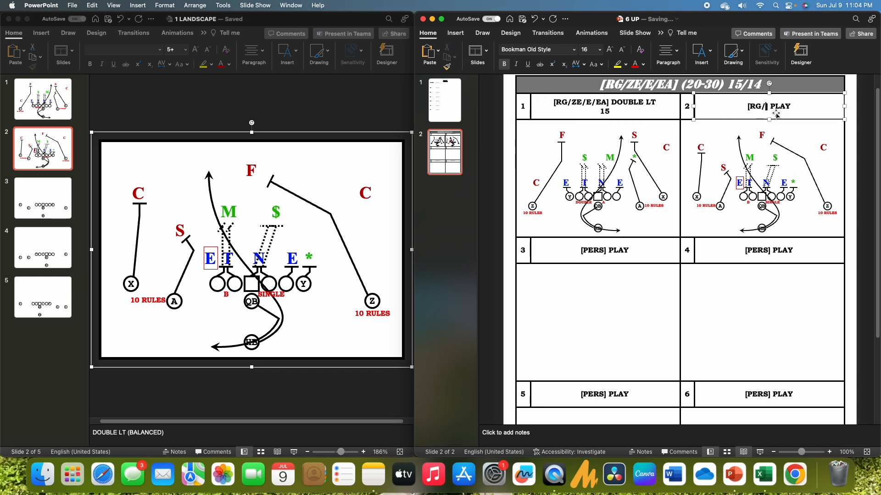
type("A")
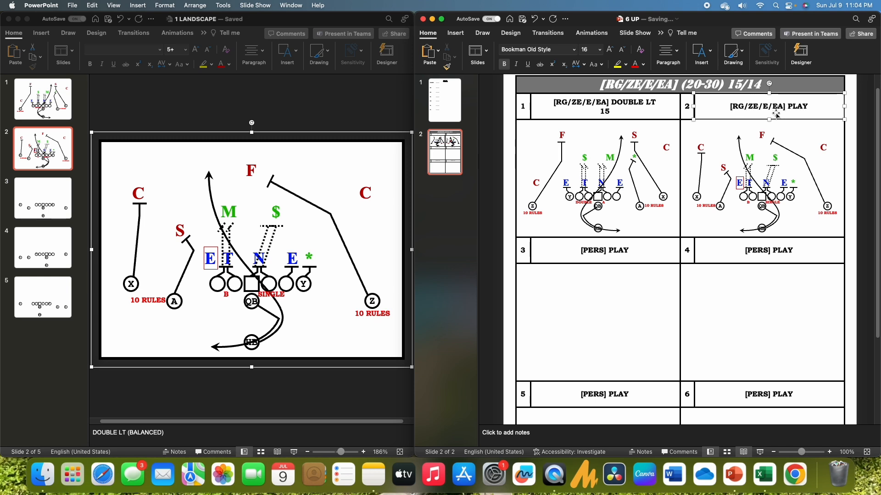
key("shift+End")
type("D")
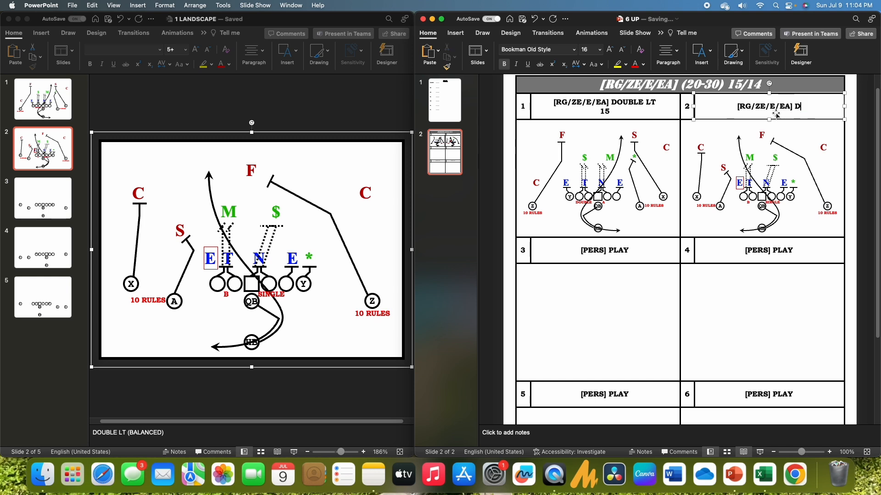
type("OUBLE RT")
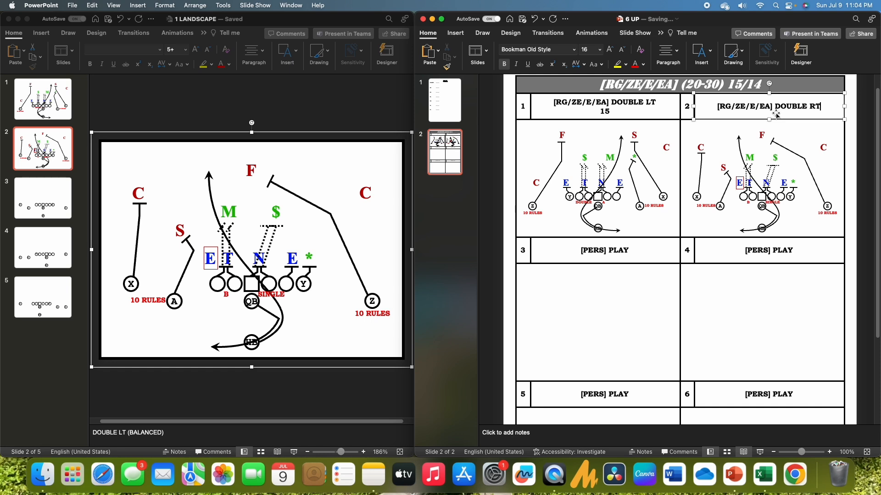
key("Return")
type("14")
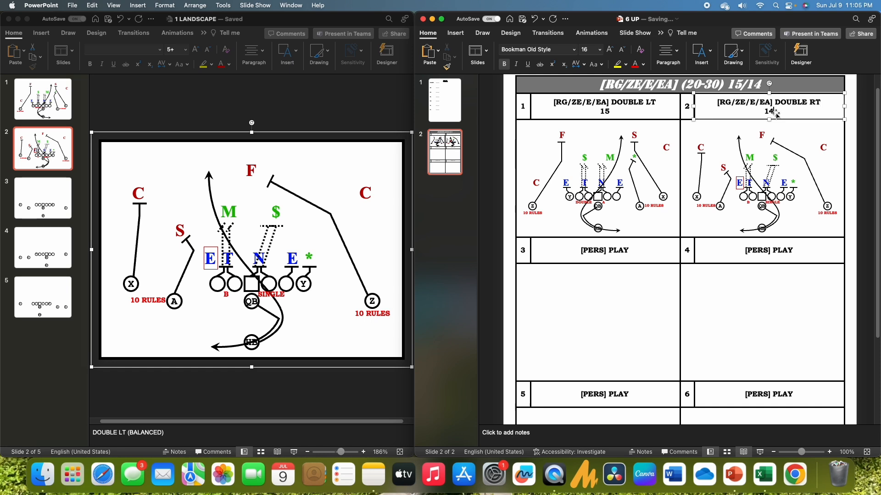
left_click(759, 280)
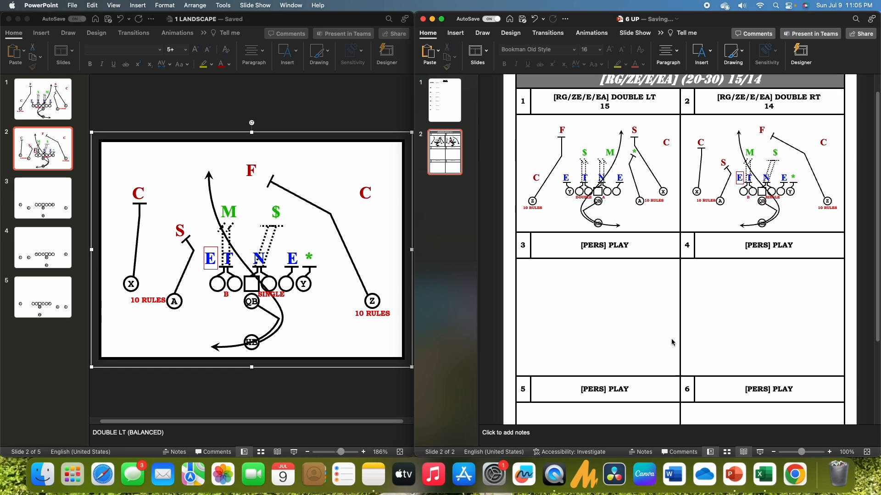
scroll(645, 269, "down", 5)
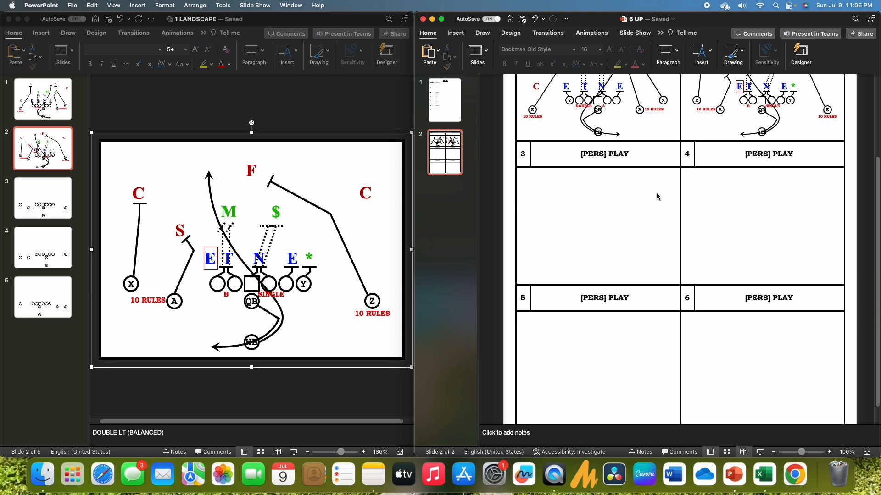
scroll(685, 188, "up", 5)
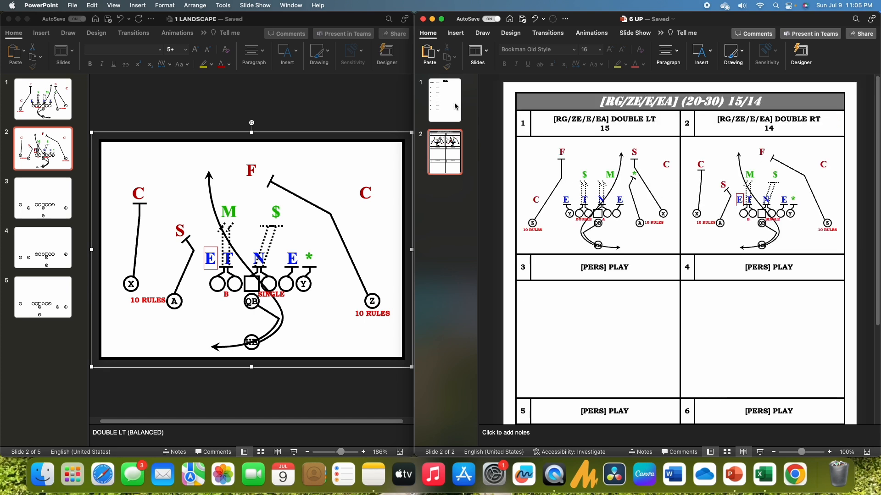
left_click(454, 105)
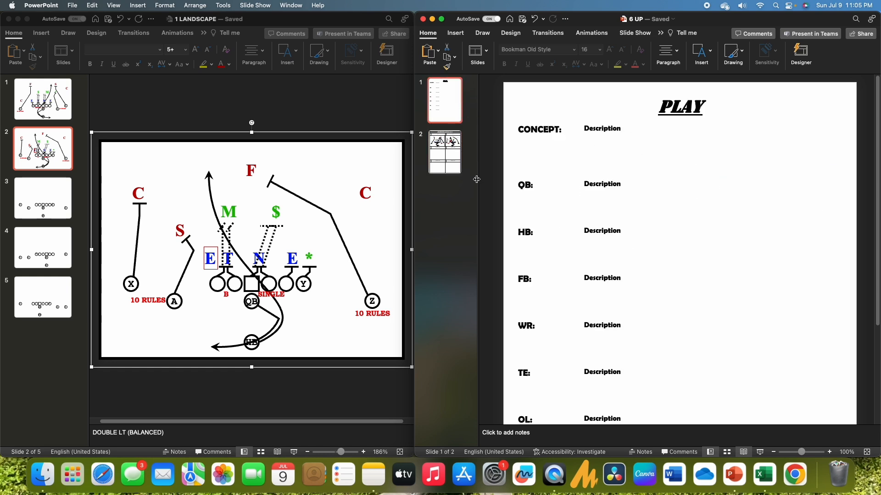
left_click(448, 162)
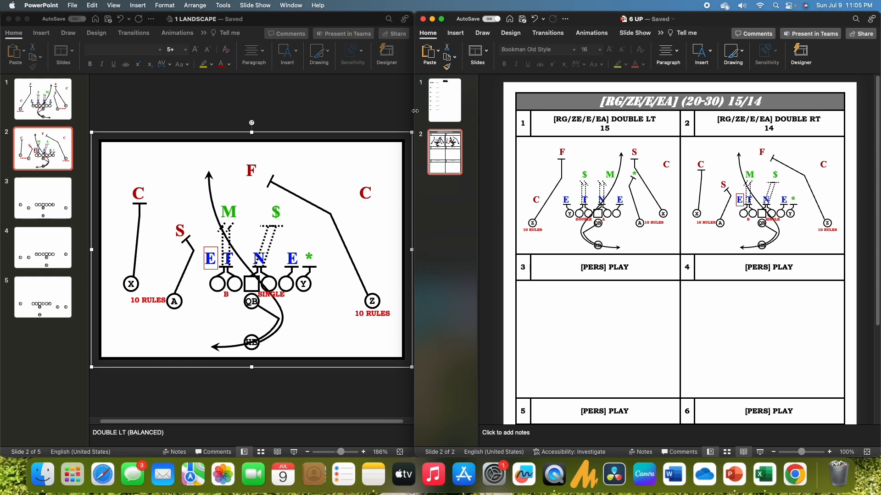
Widen the 6 UP presentation to the full screen and save a PDF copy named 6 UP in the OneDrive Documents folder
left_click_drag(415, 111, 1, 74)
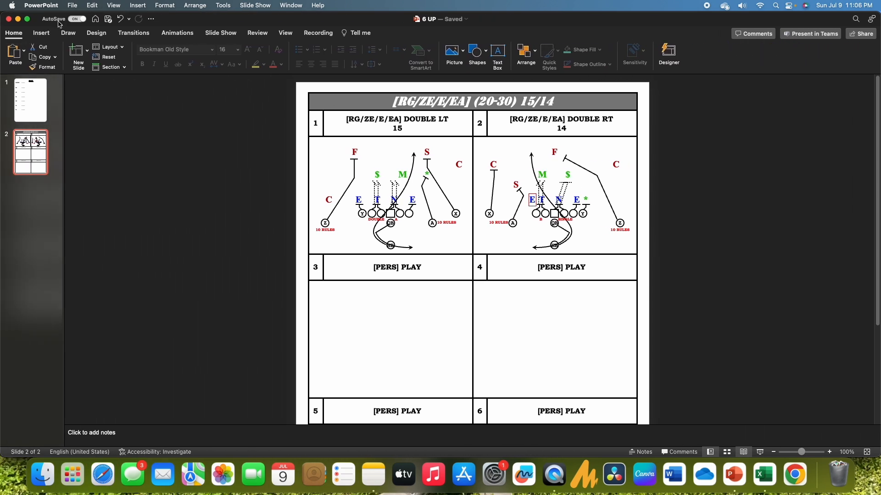
left_click(71, 5)
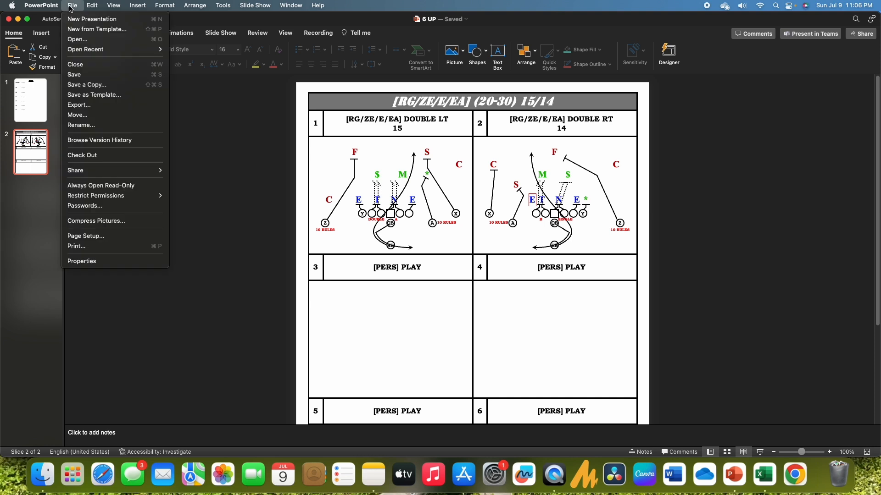
left_click(131, 88)
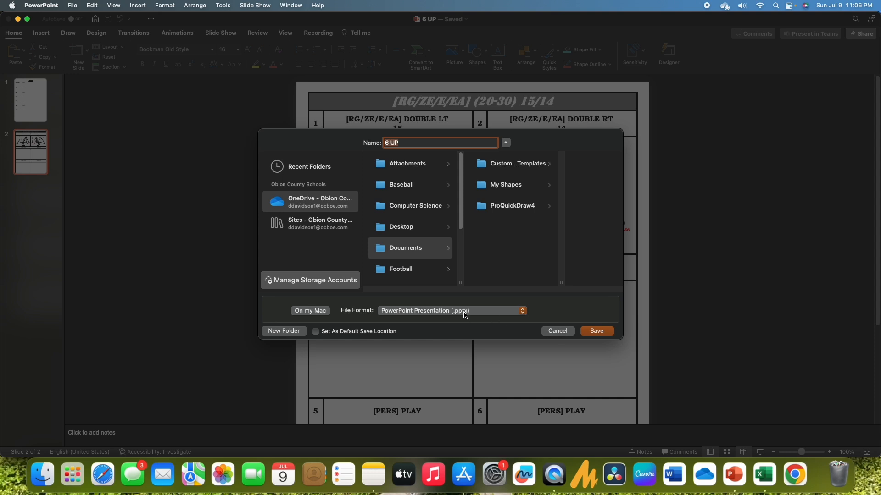
left_click(499, 311)
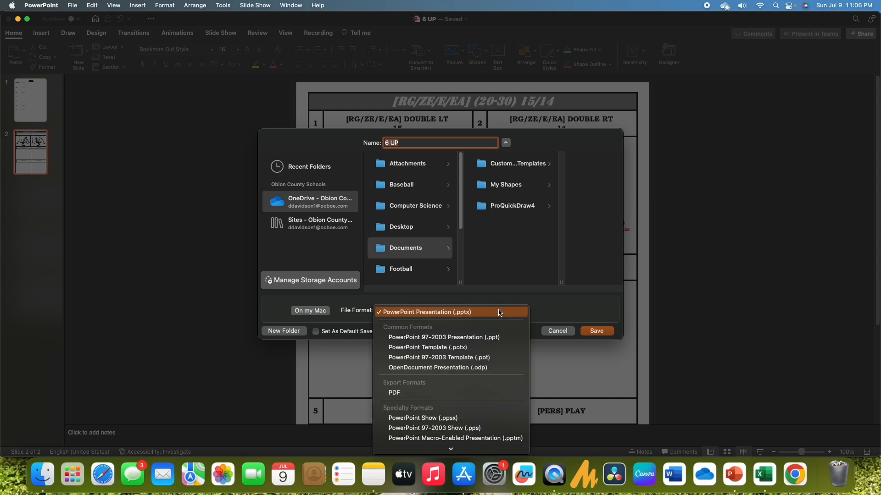
left_click(473, 393)
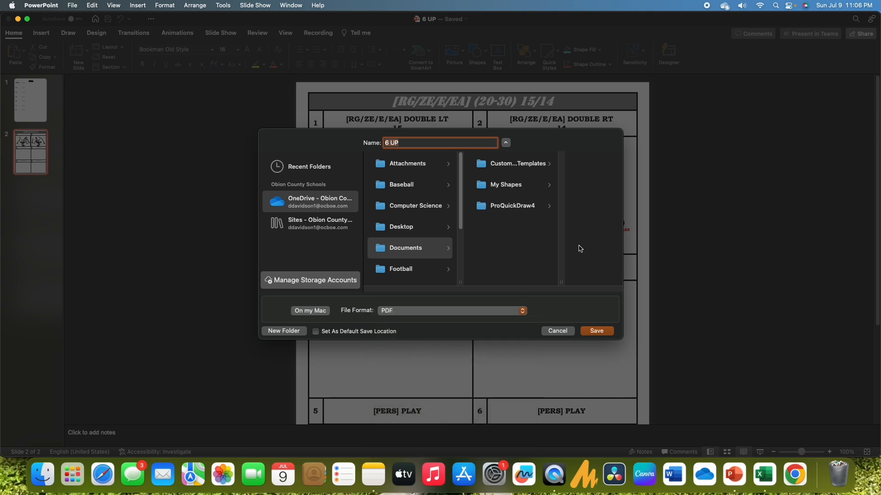
left_click(610, 330)
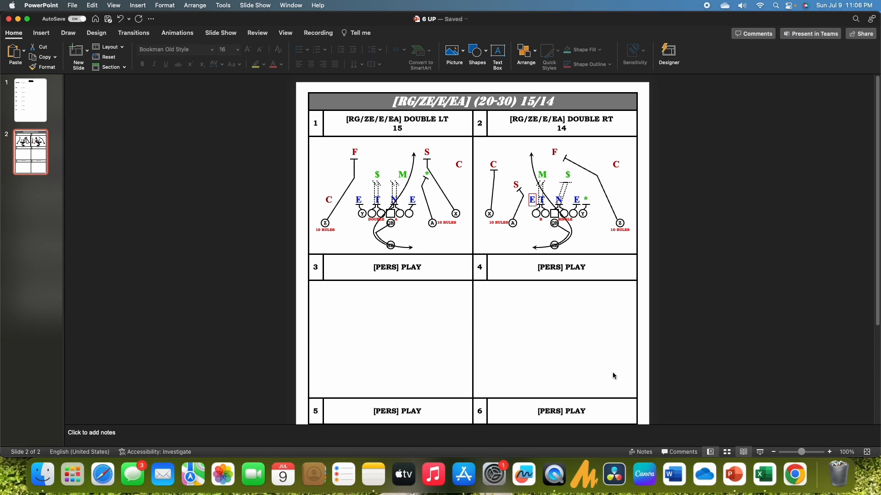
Open 6 UP.pdf from the OneDrive Documents folder in Finder and check both of its pages in Preview
left_click(710, 474)
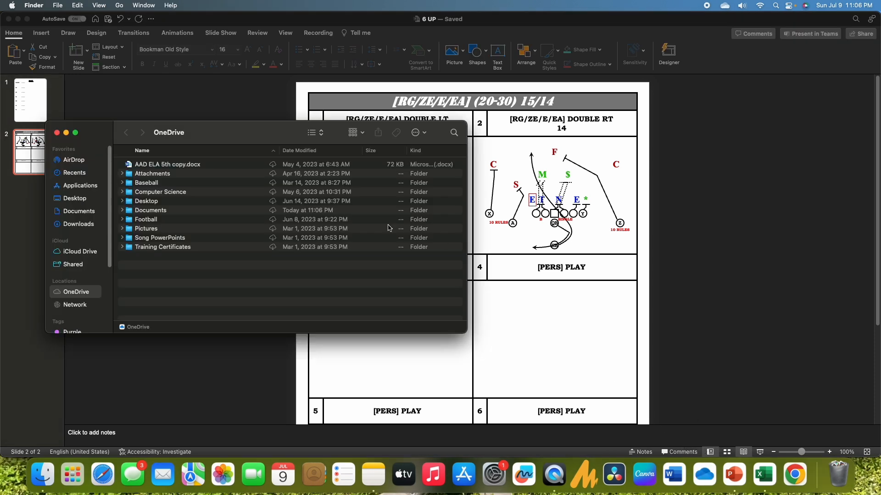
left_click(187, 211)
double_click(187, 211)
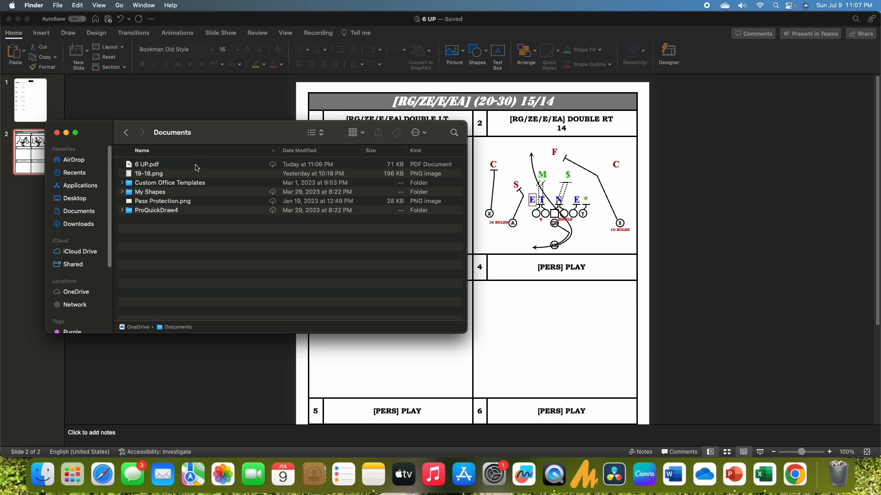
double_click(196, 166)
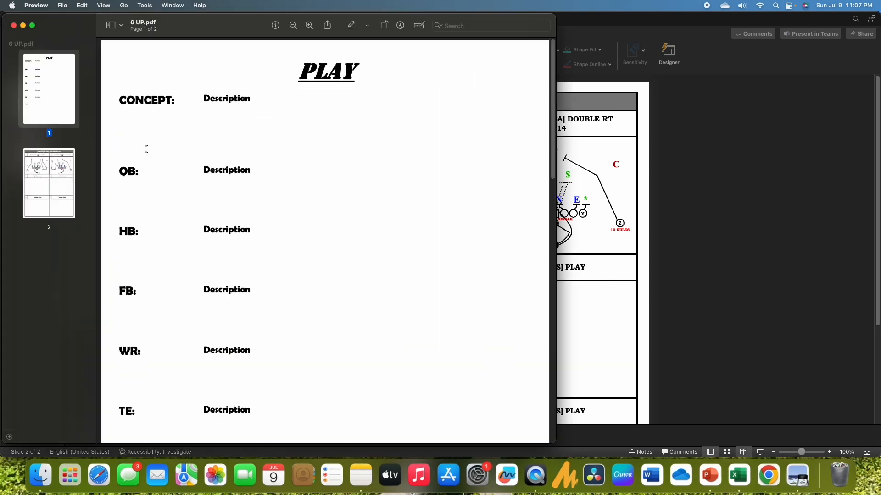
left_click(61, 181)
scroll(367, 165, "down", 5)
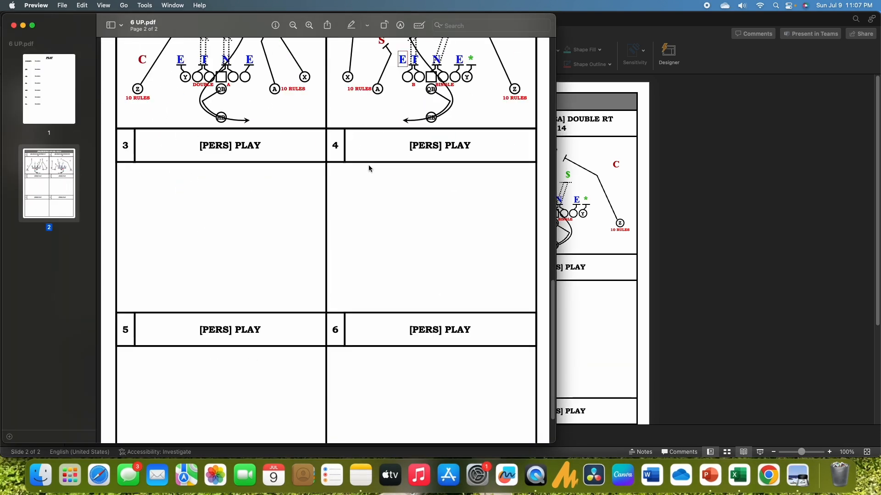
scroll(370, 169, "up", 5)
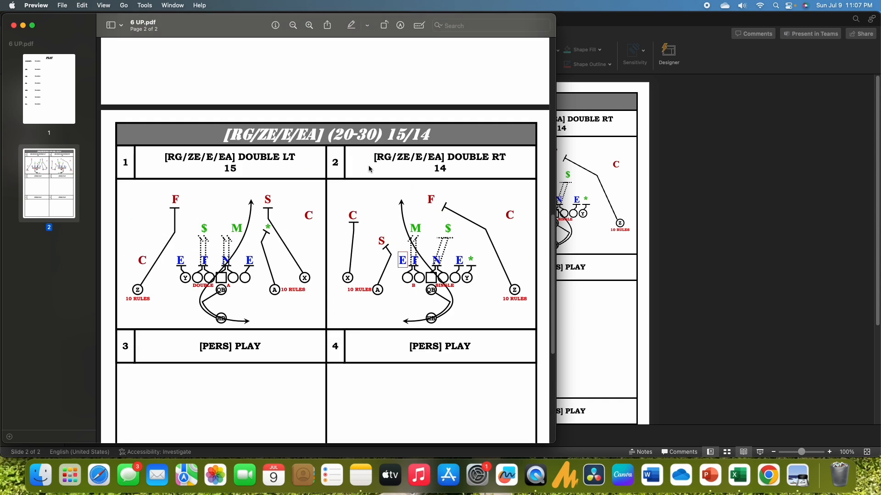
scroll(370, 169, "up", 5)
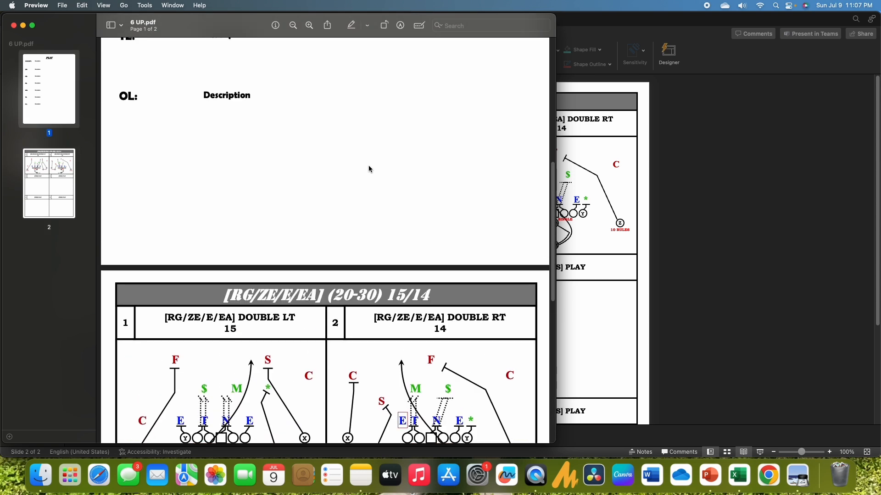
scroll(370, 169, "up", 6)
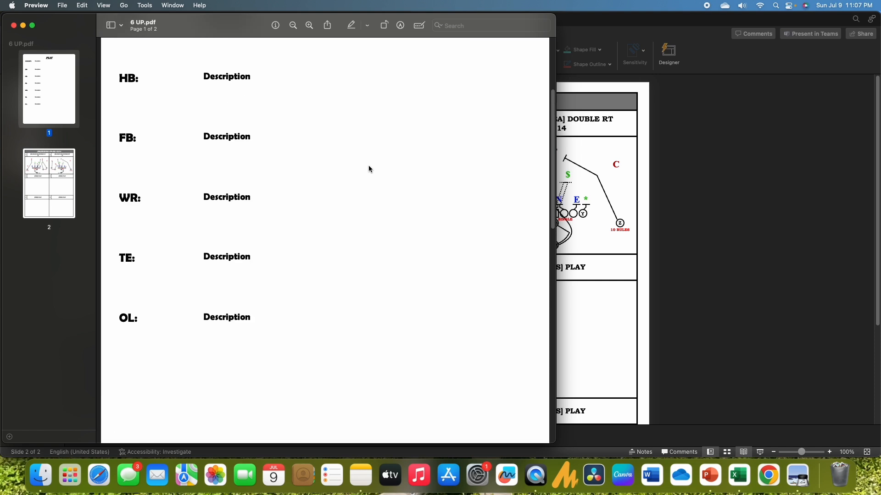
scroll(370, 169, "up", 2)
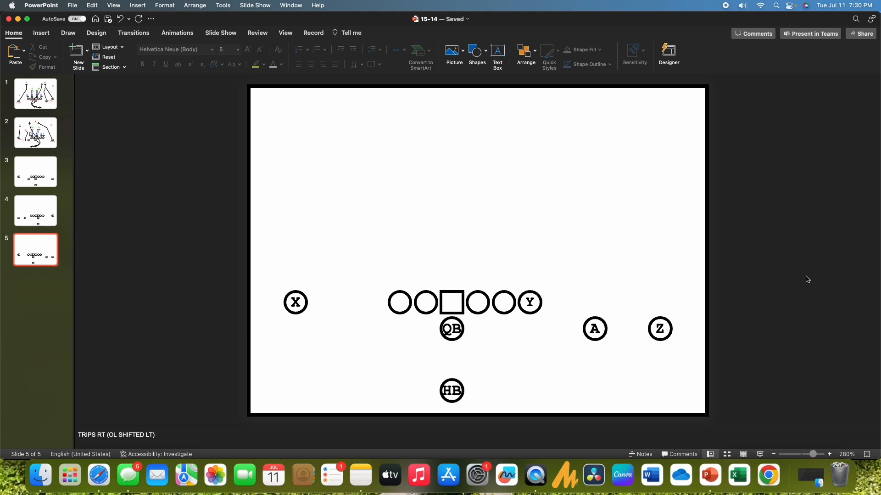
Draw a straight vertical line about 2.2" long upward from the Z player on slide 5 of the 15-14 presentation
left_click(195, 50)
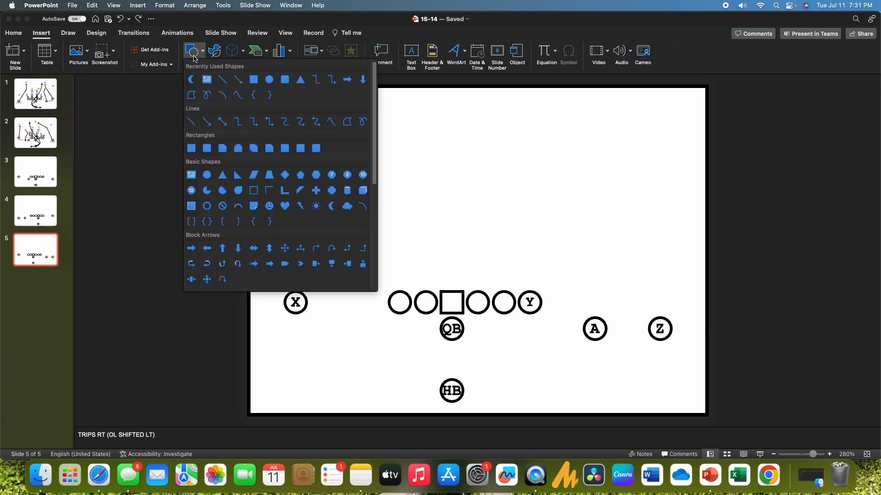
left_click(226, 82)
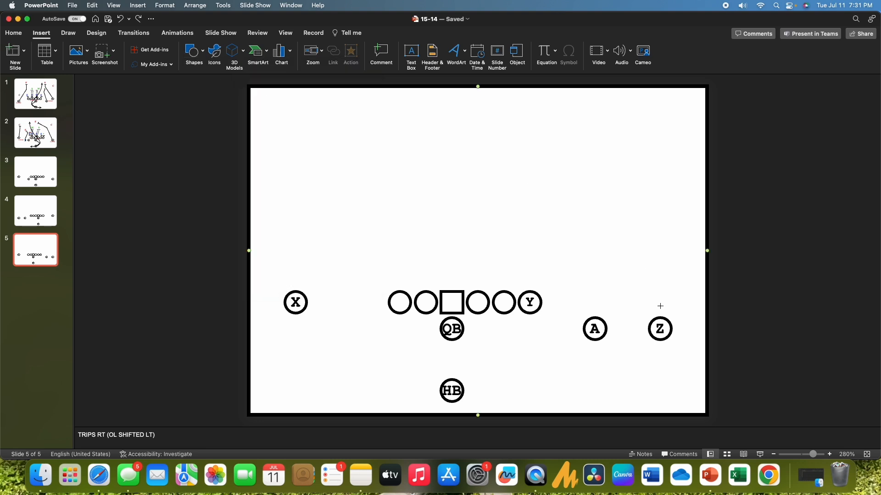
left_click_drag(659, 318, 655, 113)
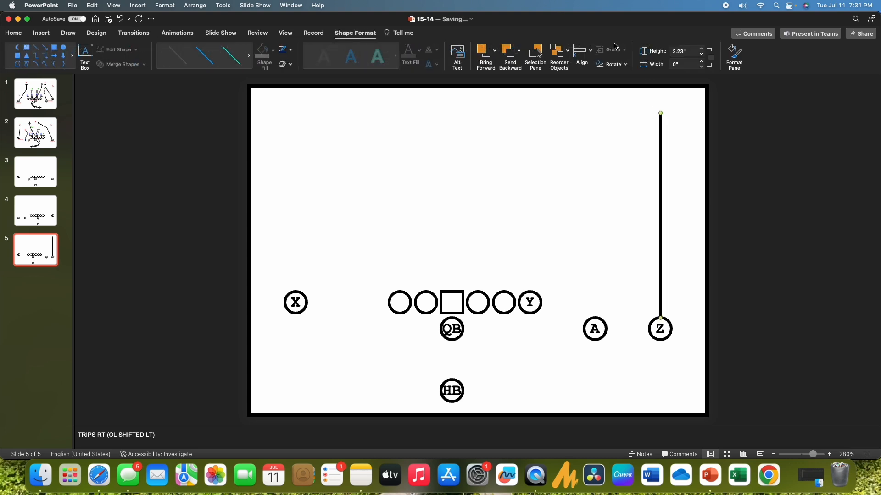
Add an arrowhead in the largest size to the upper end of the Z player's vertical line
left_click(734, 55)
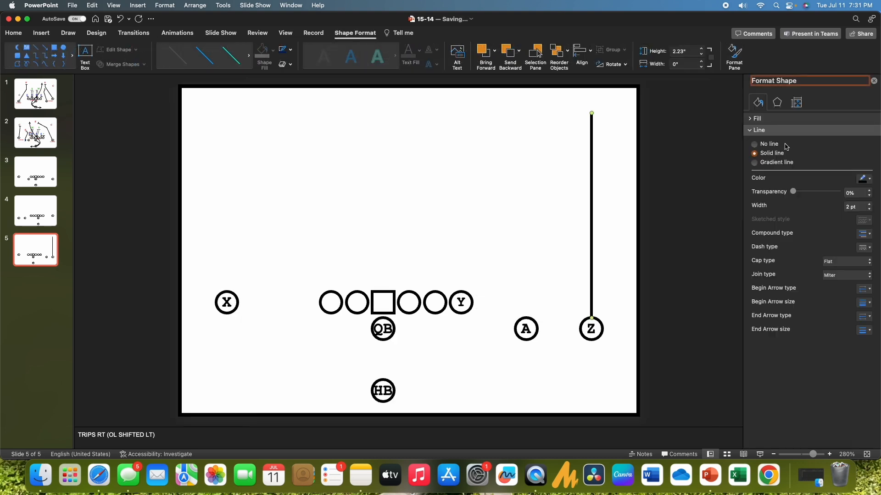
left_click(865, 317)
left_click(856, 351)
left_click(865, 330)
left_click(870, 381)
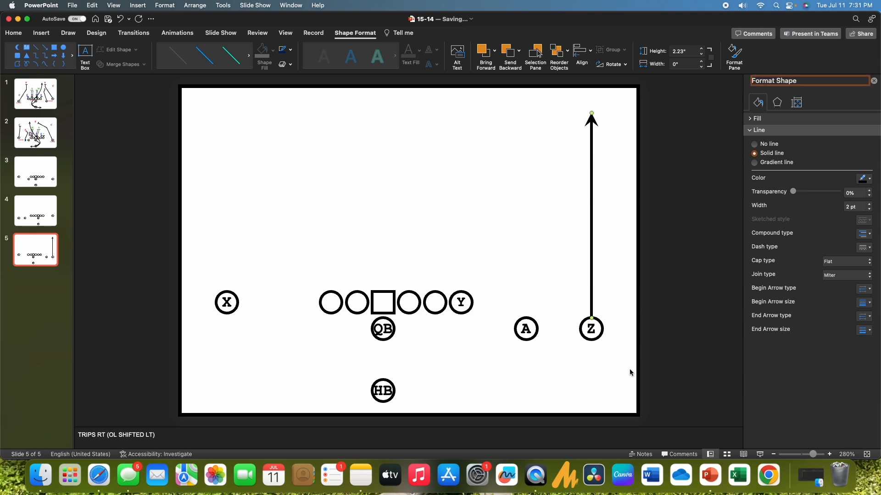
left_click(582, 387)
Draw a freeform route from A angling up and then out past Z's line, about 1.03" wide and 0.65" high, with an end arrowhead
left_click(41, 33)
left_click(203, 52)
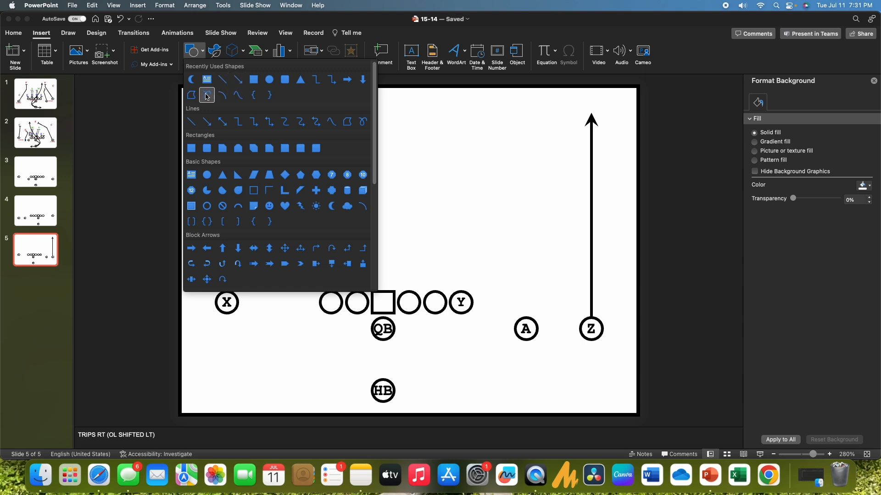
left_click(192, 95)
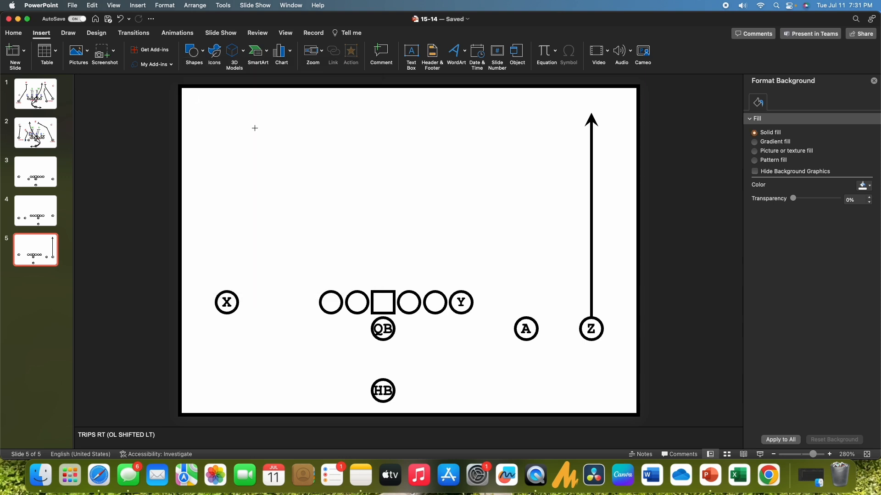
left_click(530, 318)
left_click(555, 276)
double_click(625, 259)
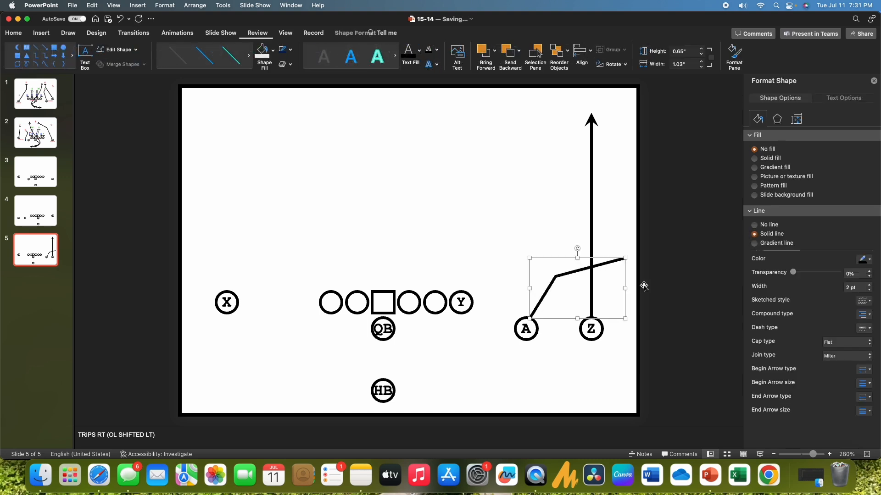
left_click(871, 397)
left_click(839, 431)
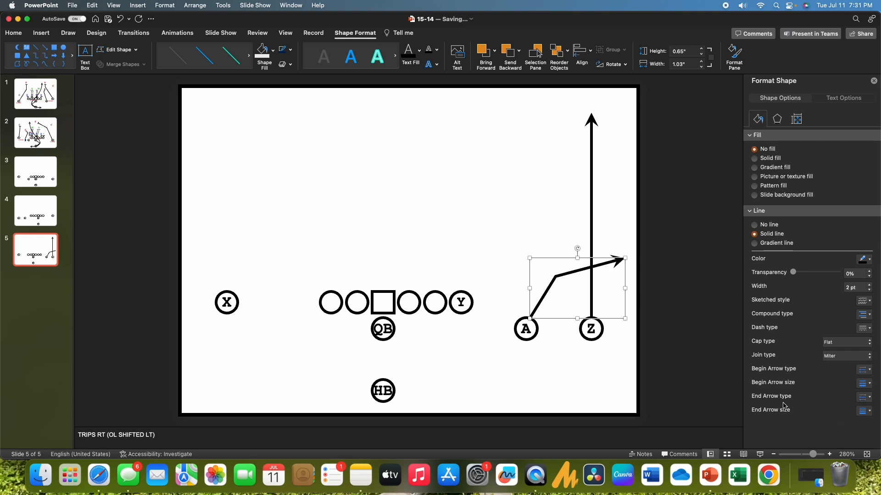
Draw Y's freeform route straight up about 1.31" and across toward the right sideline, widen it to 1.78", and add the largest end arrowhead
left_click(21, 65)
left_click(460, 290)
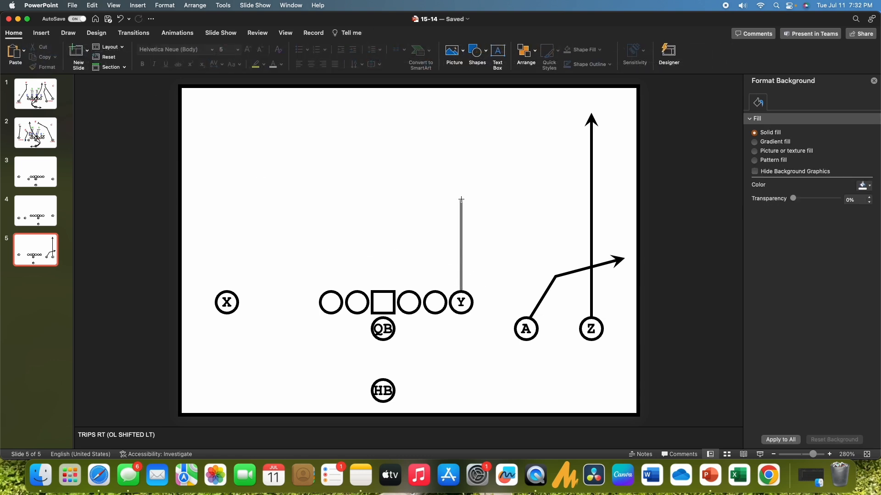
left_click(461, 169)
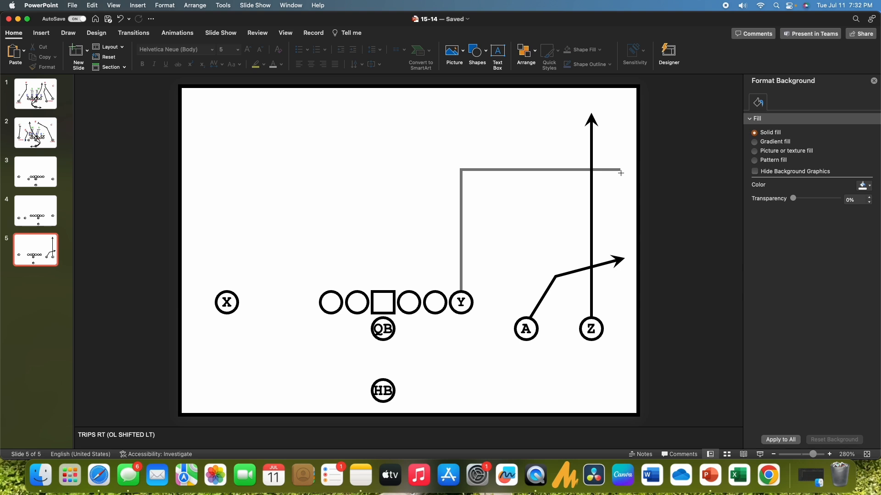
double_click(622, 170)
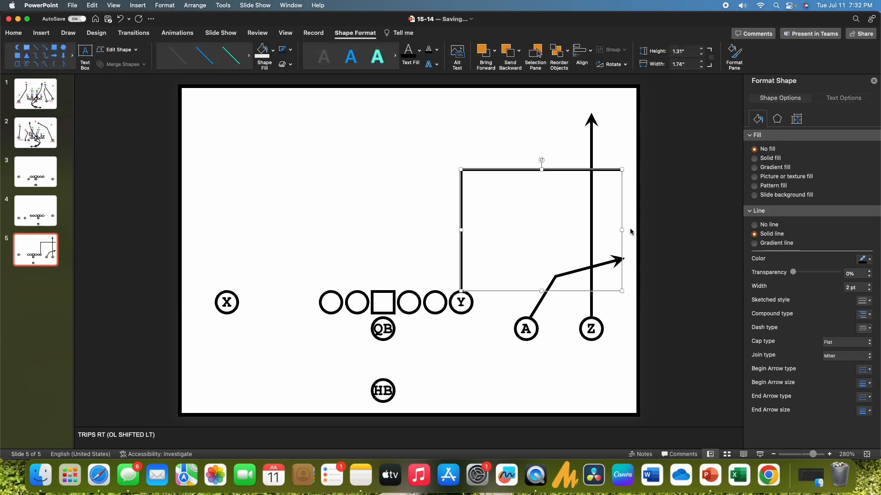
left_click_drag(622, 229, 624, 229)
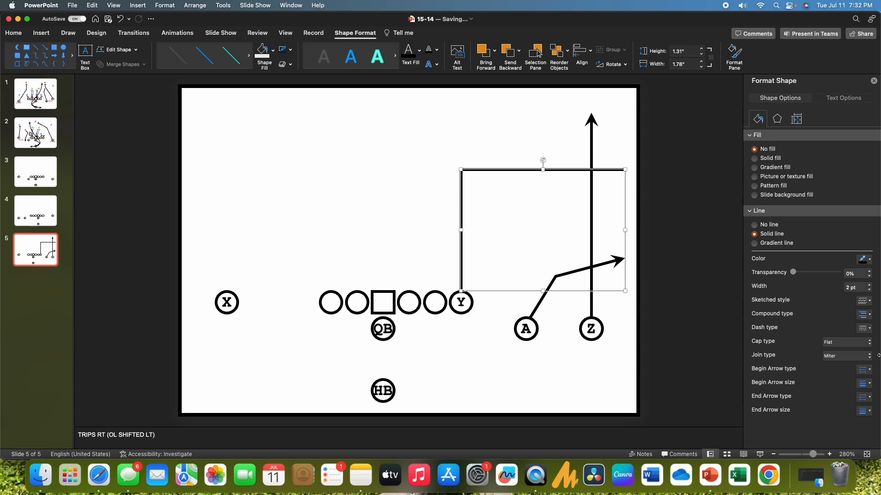
left_click(871, 412)
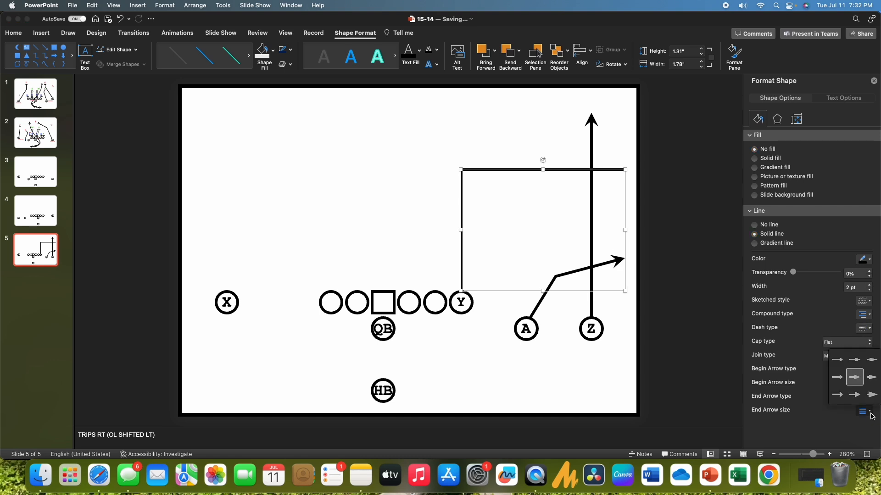
left_click(871, 395)
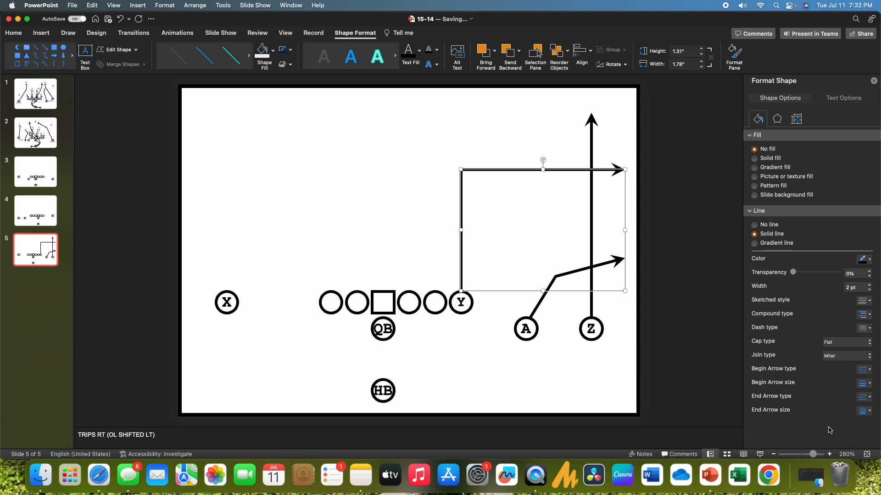
Begin a freeform route from the X player straight up to the height of Y's break
left_click(20, 67)
left_click_drag(227, 290, 227, 169)
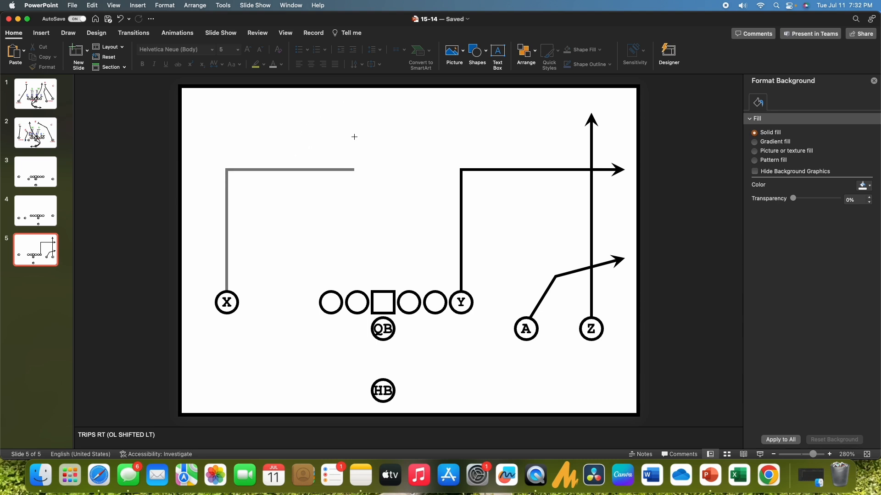
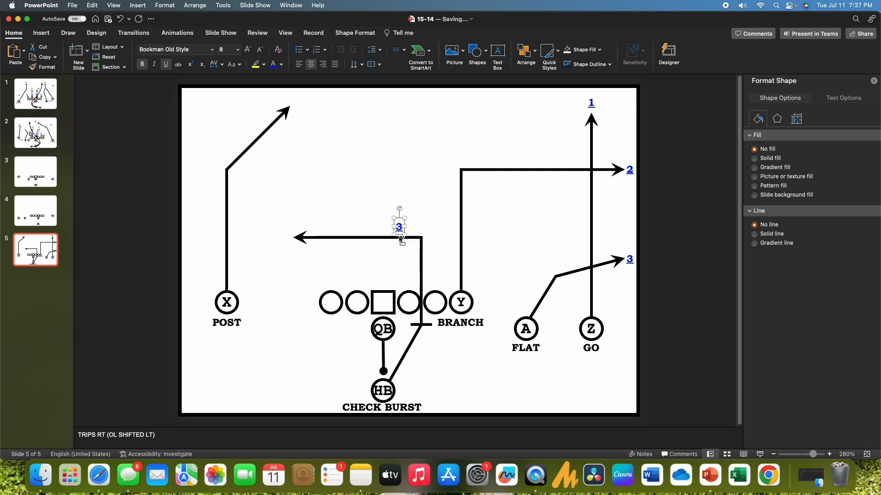
Replace the "3" label above HB's route with "OUTLET" and centre the label over the route's horizontal part
left_click(403, 226)
key("BackSpace")
type("OUTLET")
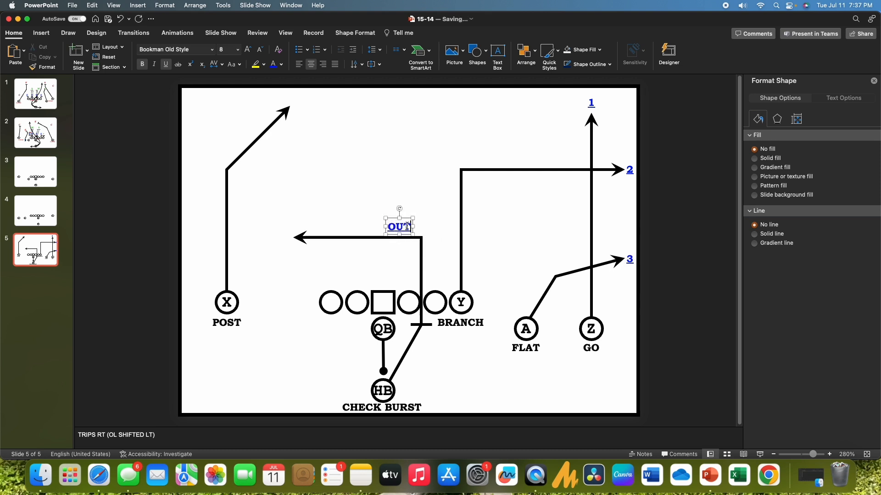
left_click(403, 205)
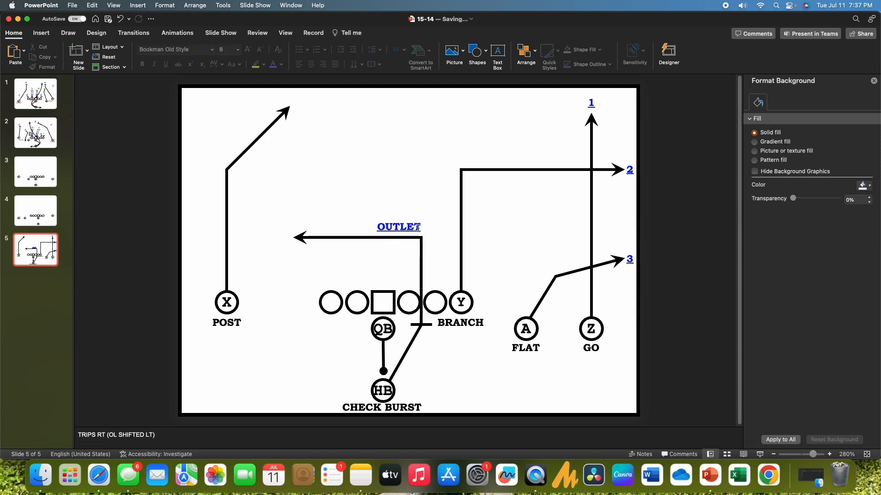
left_click_drag(421, 228, 407, 228)
left_click(409, 192)
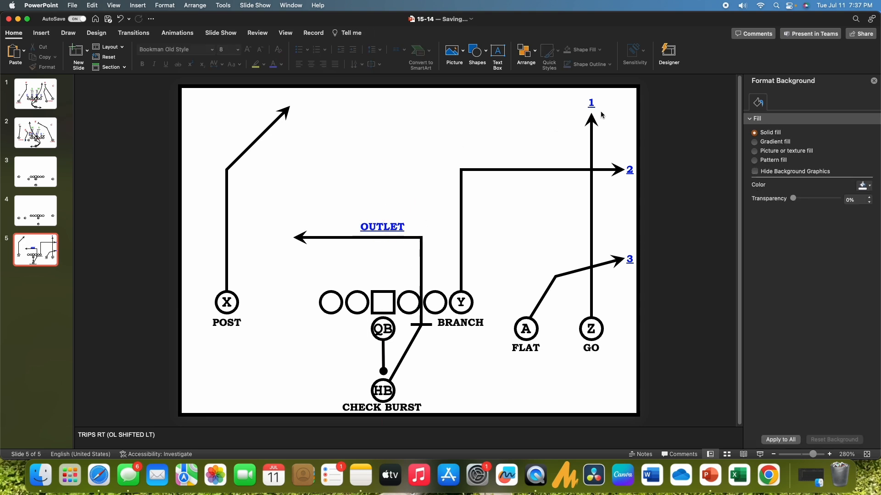
Copy the "1" label to the tip of X's post route and change it to "ALERT" in red without underline
left_click_drag(600, 111, 310, 114)
double_click(300, 103)
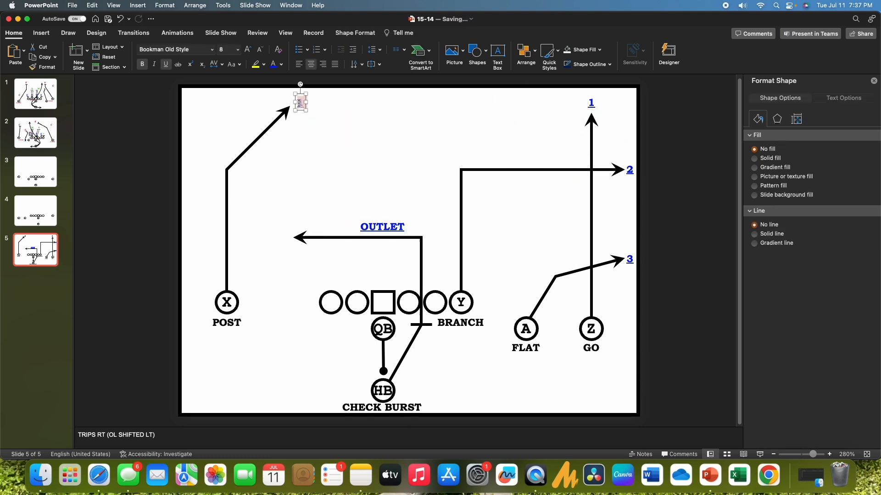
type("ALERT")
left_click_drag(320, 105, 332, 106)
double_click(320, 104)
left_click(281, 64)
left_click(288, 155)
left_click(389, 152)
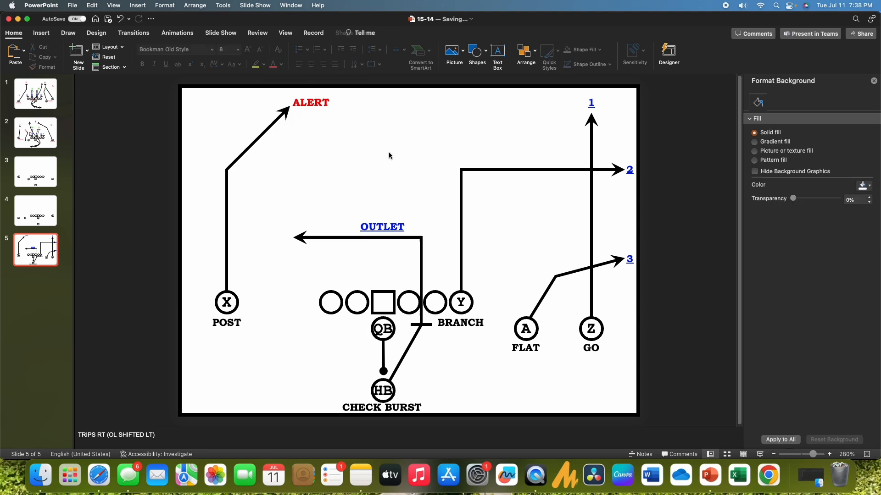
Fill the Y player's circle with red and make its letter white
left_click(469, 291)
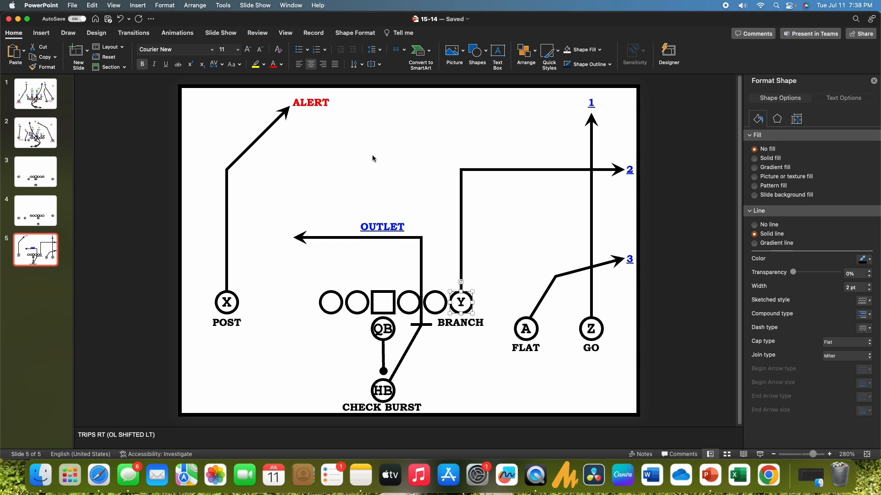
left_click(355, 32)
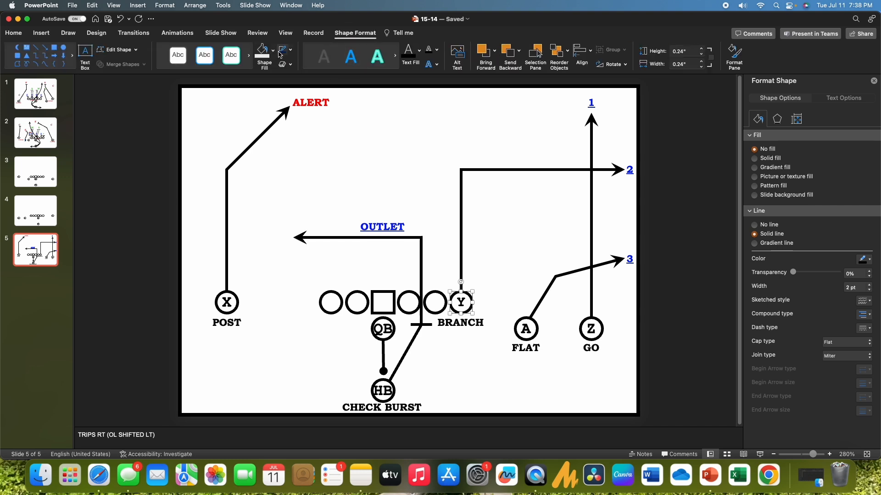
left_click(273, 50)
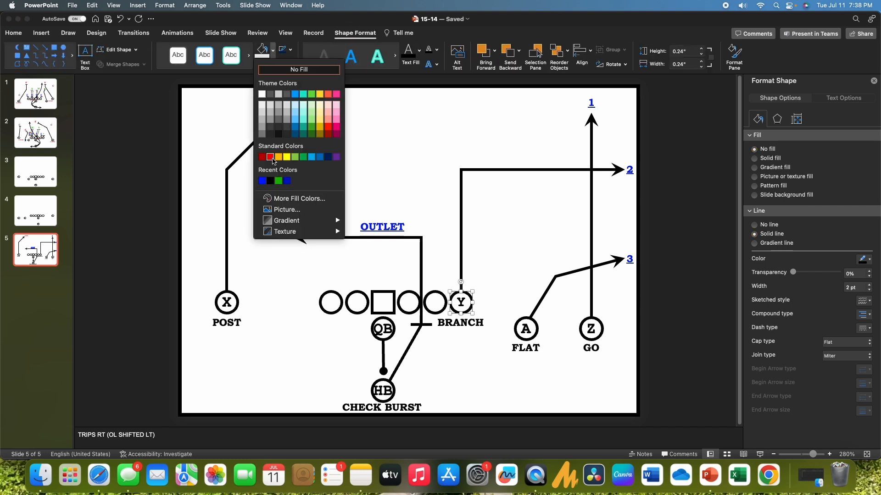
left_click(271, 157)
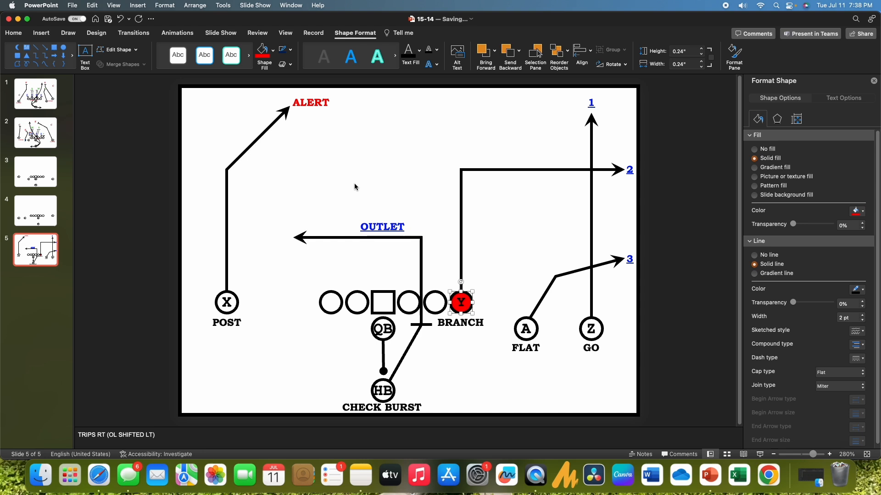
left_click(14, 33)
left_click(281, 65)
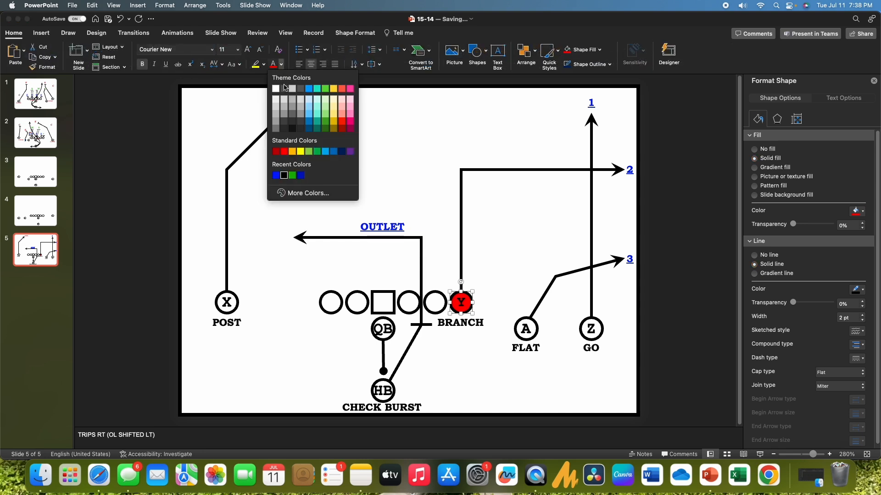
left_click(276, 89)
left_click(438, 221)
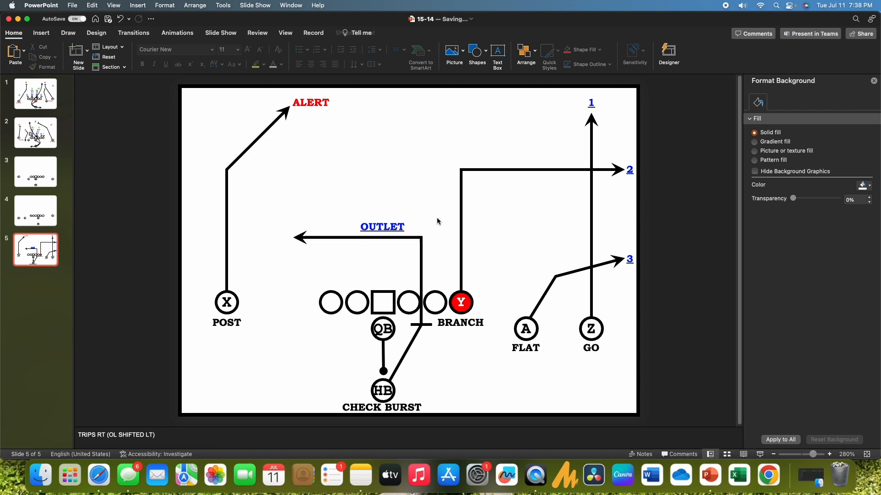
Duplicate the "BRANCH" label just below itself and change the copy to "HOT!" in red
left_click_drag(475, 334, 475, 347)
double_click(468, 339)
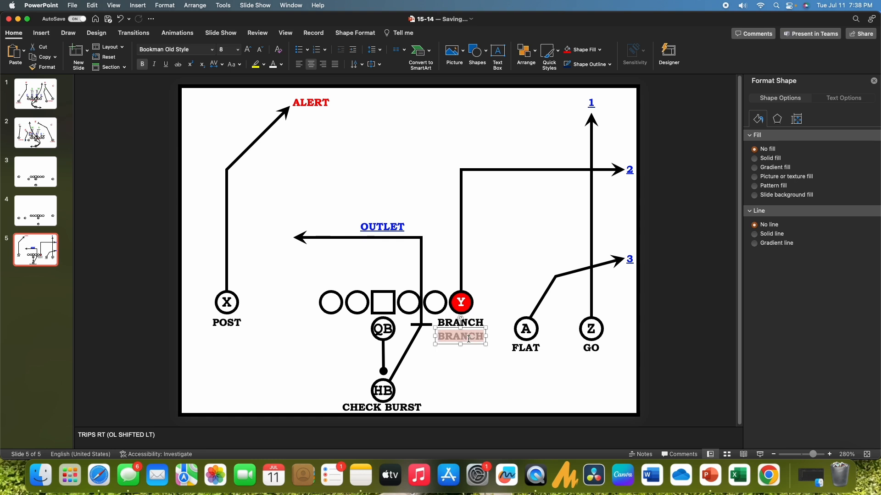
left_click(282, 64)
left_click(284, 151)
type("HOT!")
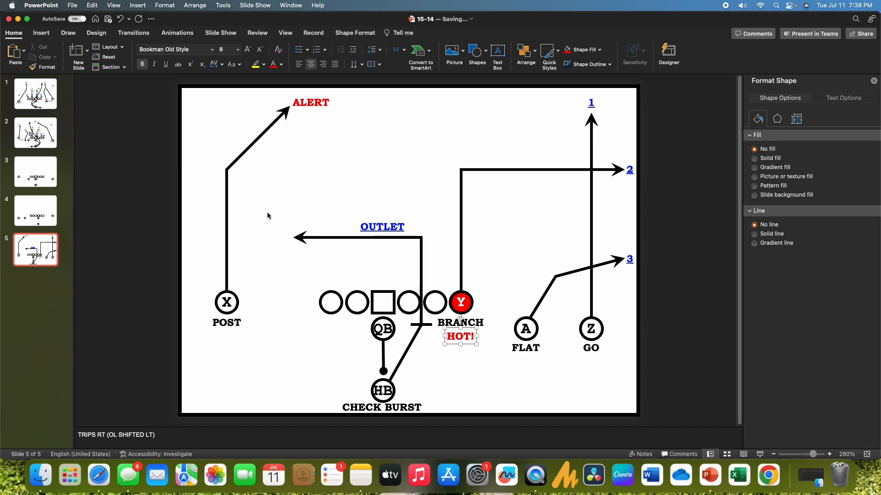
left_click(518, 249)
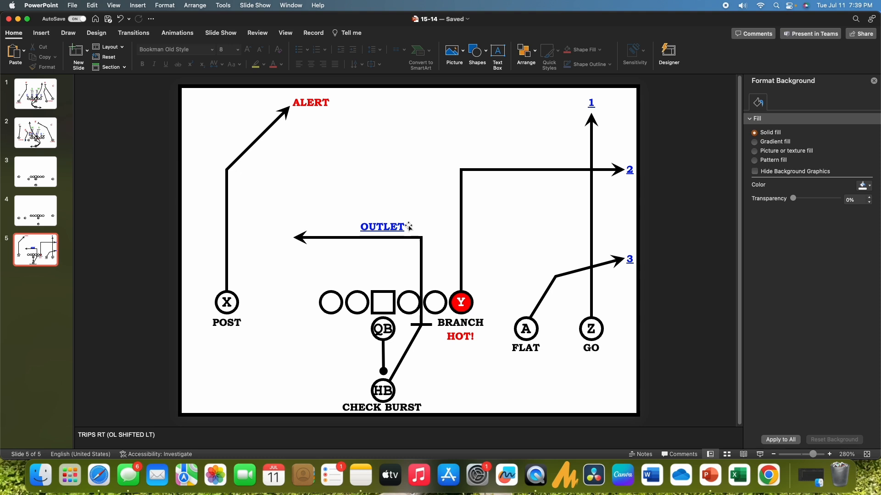
Copy the "OUTLET" label above Y's break and change it to "12-14 Yds." in black without underline
left_click_drag(409, 227, 510, 160)
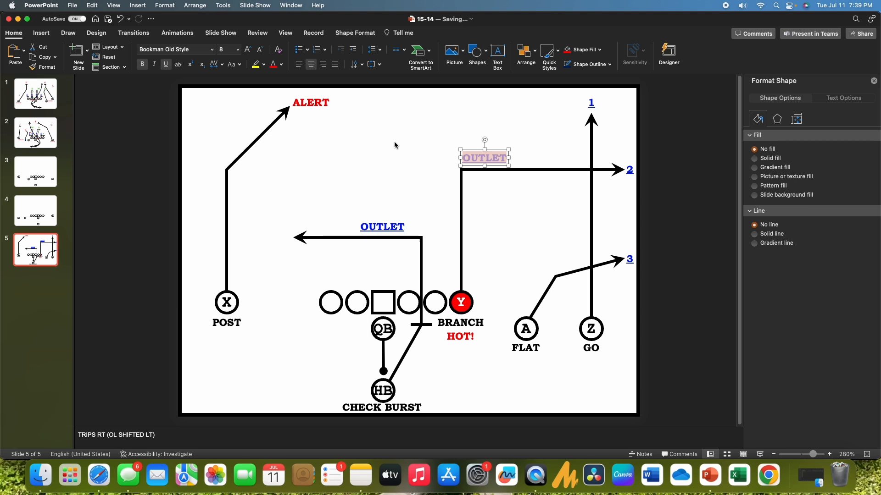
key("super+u")
left_click(281, 64)
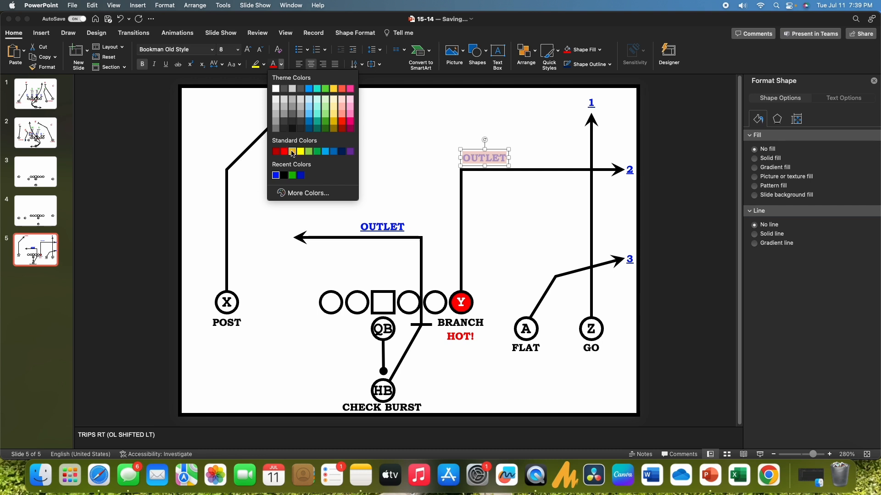
left_click(286, 175)
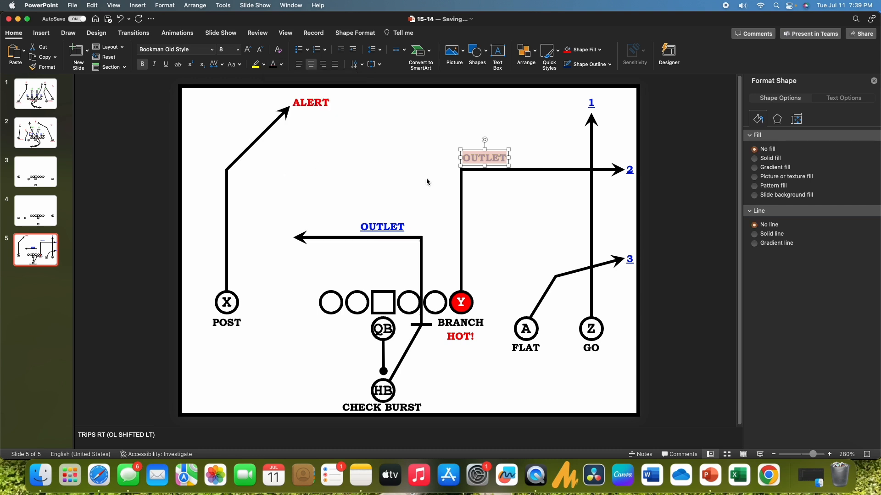
type("12-15")
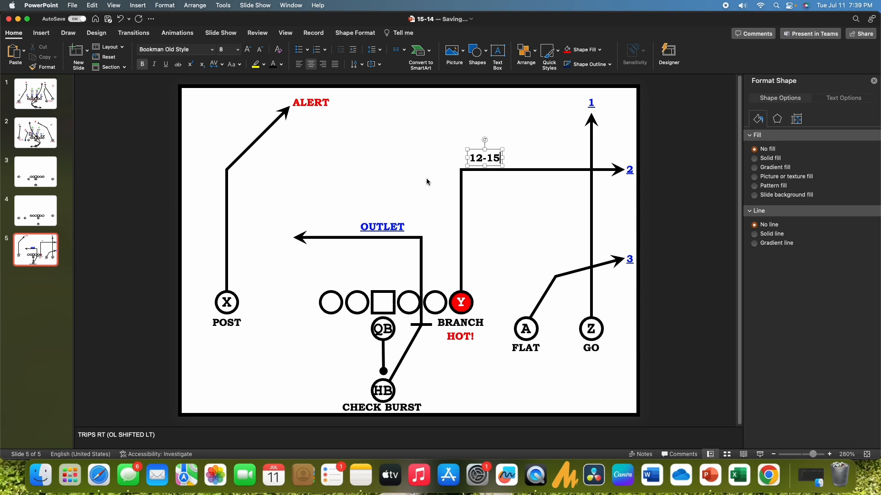
key("BackSpace")
type("4 YDS")
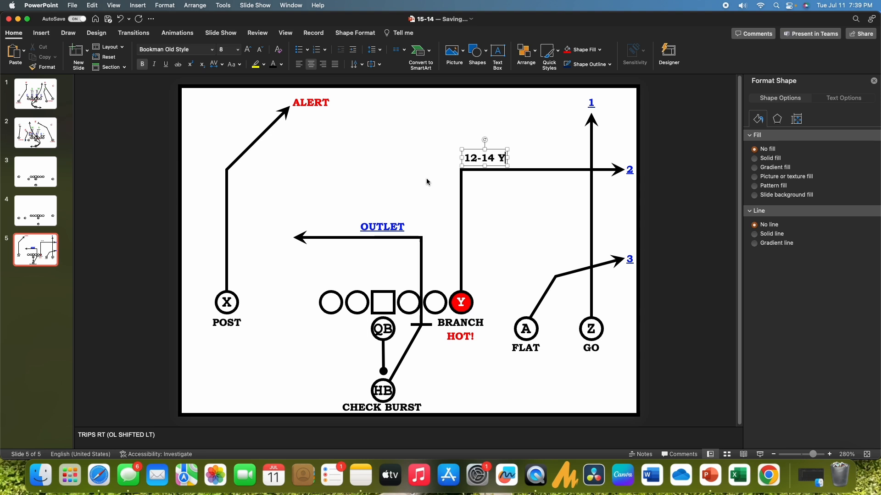
key("BackSpace")
key("BackSpace")
type("ds.")
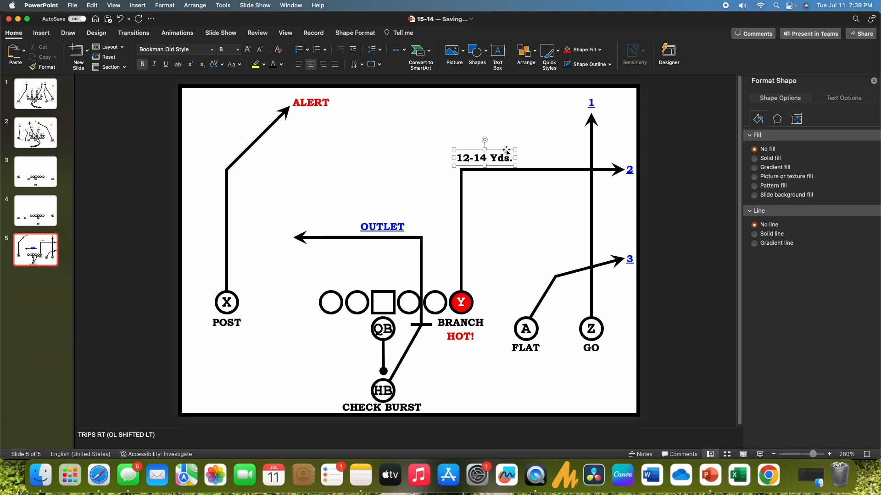
Copy the "12-14 Yds." label to just above A's flat route and change the copy to "4-6 Yds."
left_click_drag(506, 151, 510, 258)
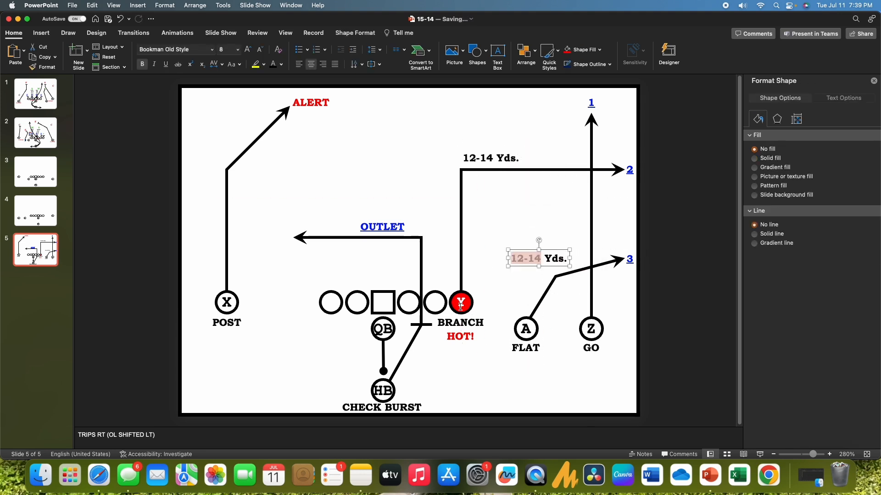
type("4-6")
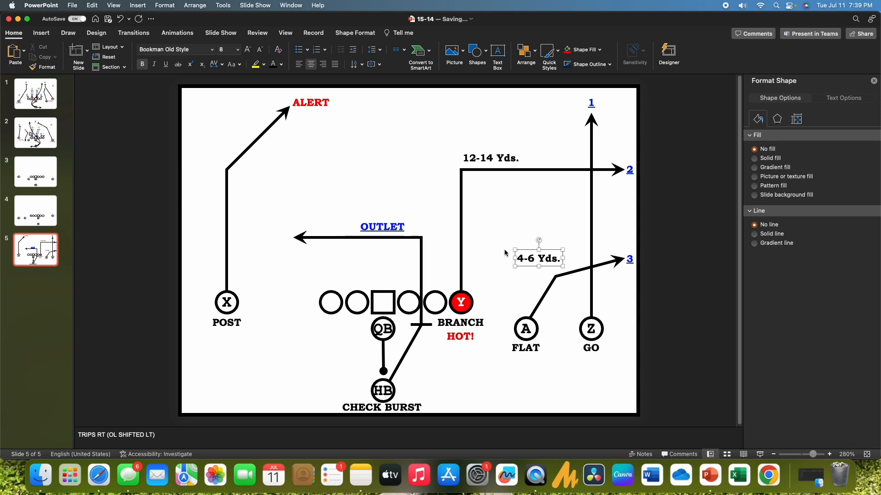
left_click(564, 231)
Copy the "4-6 Yds." label beside "OUTLET" above HB's route and change the copy to "5 Yds."
left_click_drag(556, 252, 327, 228)
left_click(560, 230)
left_click(542, 265)
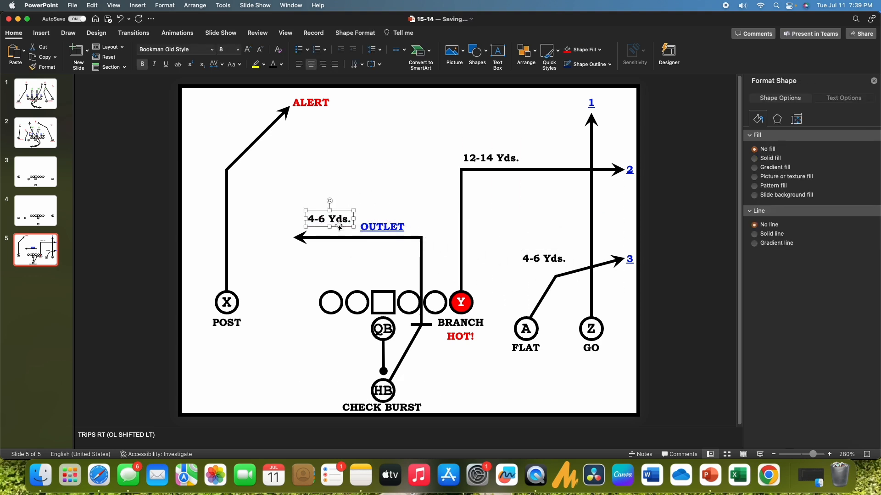
left_click(326, 219)
key("BackSpace")
key("BackSpace")
key("BackSpace")
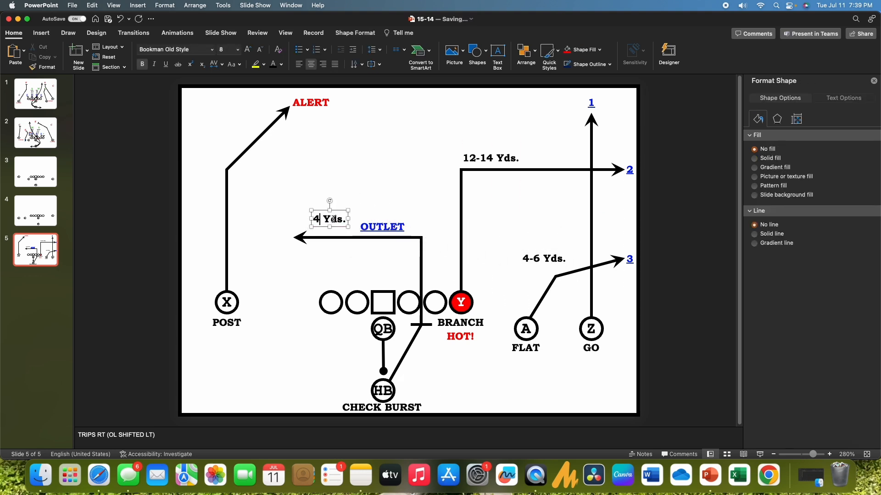
type("5")
left_click(524, 225)
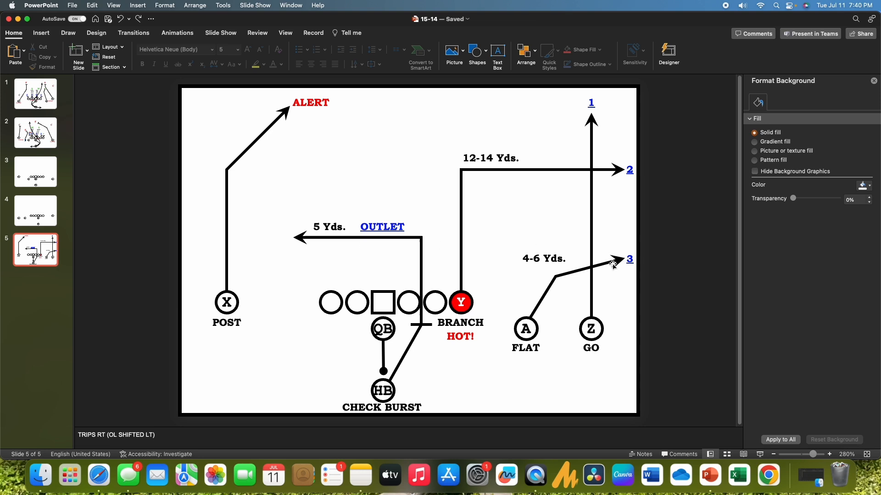
Stretch A's flat route upward and lower the upper edge of HB's check burst route slightly
left_click(408, 243)
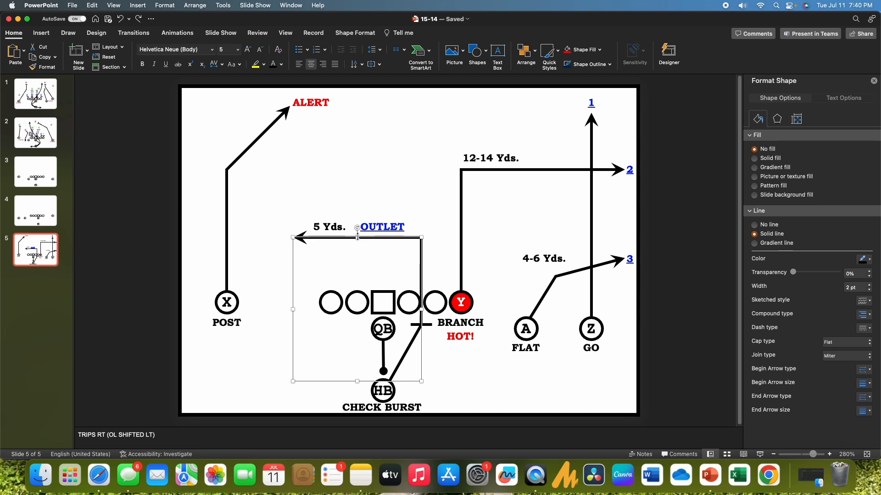
left_click(585, 271)
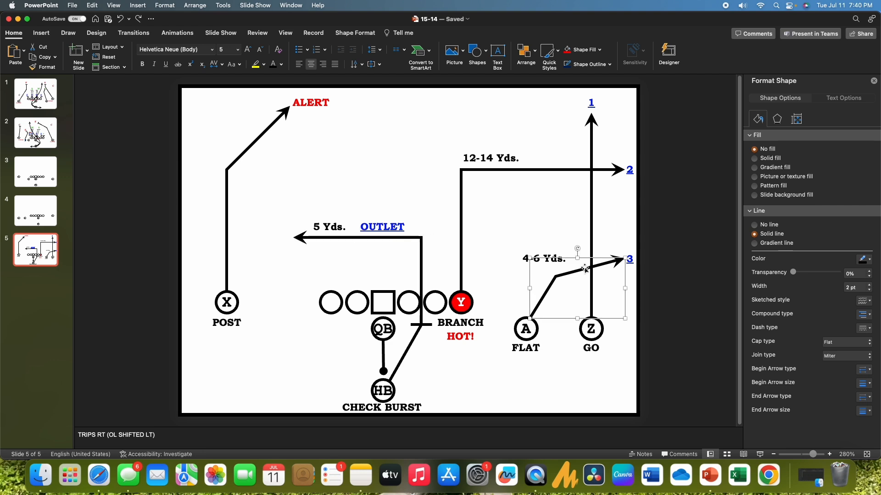
left_click_drag(579, 258, 576, 239)
left_click(386, 237)
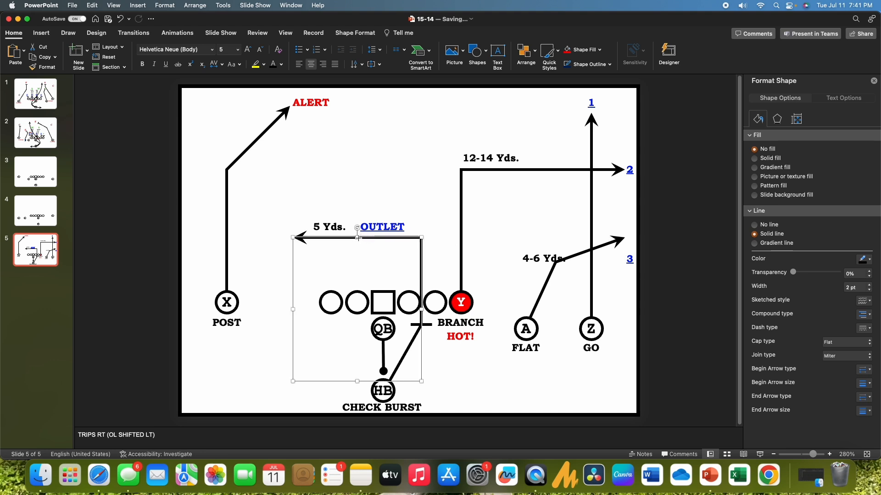
left_click_drag(358, 238, 360, 247)
left_click(460, 231)
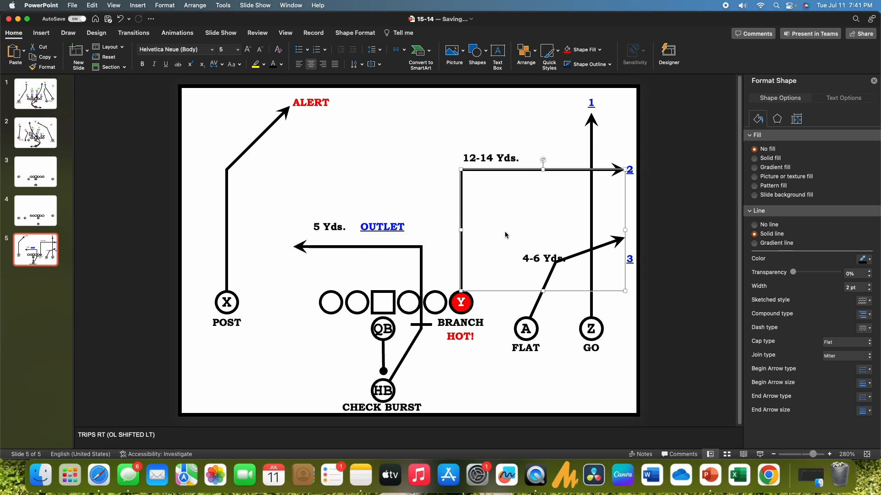
Move "4-6 Yds." up slightly beside A's route, and lower "5 Yds." and "OUTLET" together to sit just above HB's route
left_click(532, 251)
left_click_drag(532, 257, 532, 249)
left_click(392, 228)
left_click(329, 227, "shift")
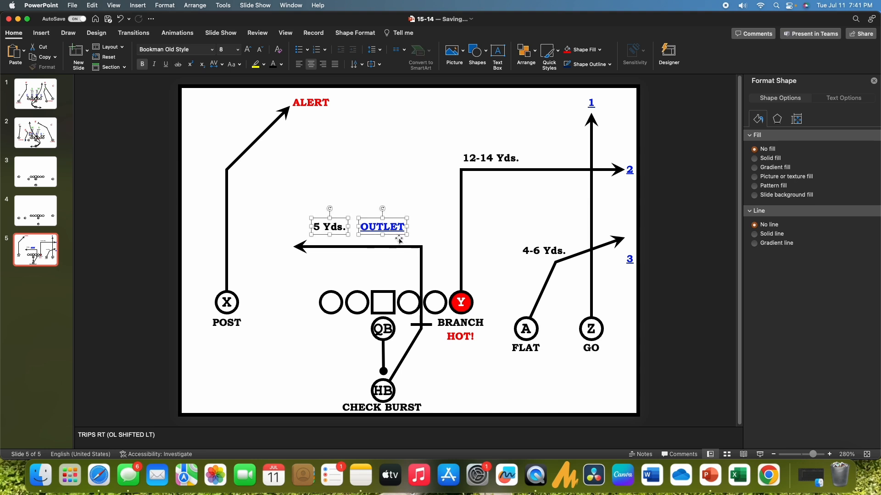
left_click_drag(399, 233, 399, 245)
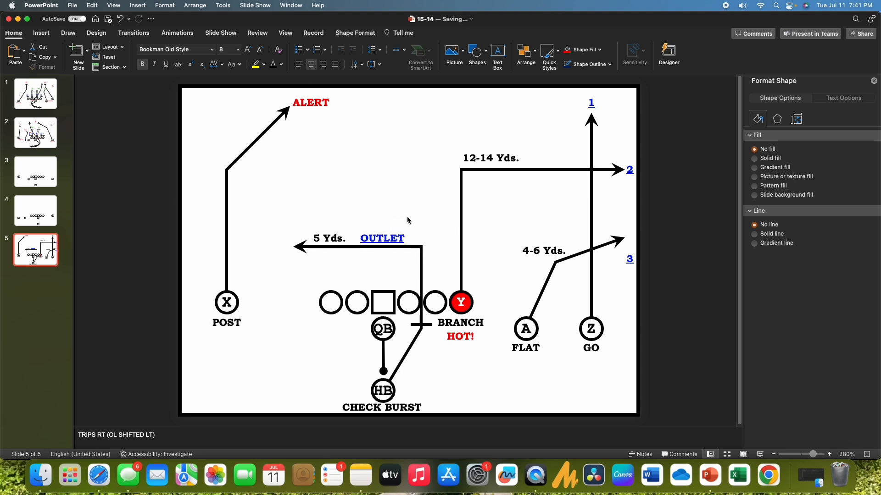
left_click(523, 203)
left_click(612, 243)
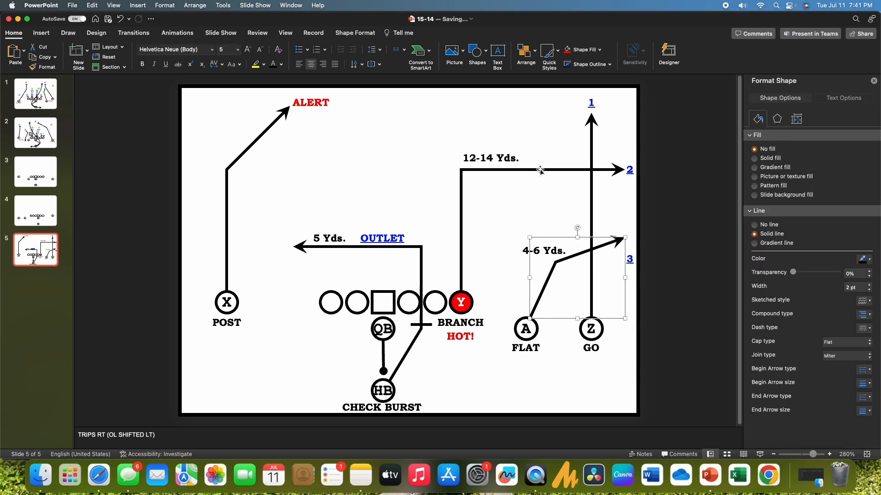
left_click(392, 112)
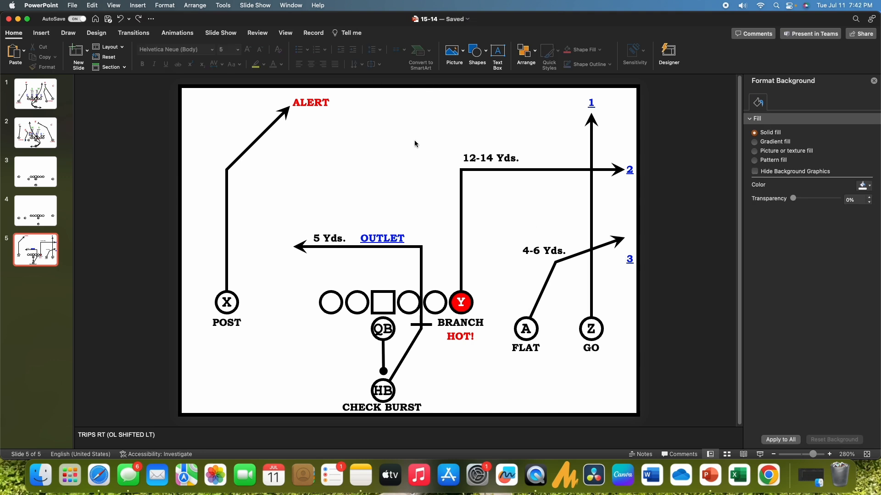
Lower the horizontal part of Y's route slightly and bring its "12-14 Yds." label down with it
left_click(533, 169)
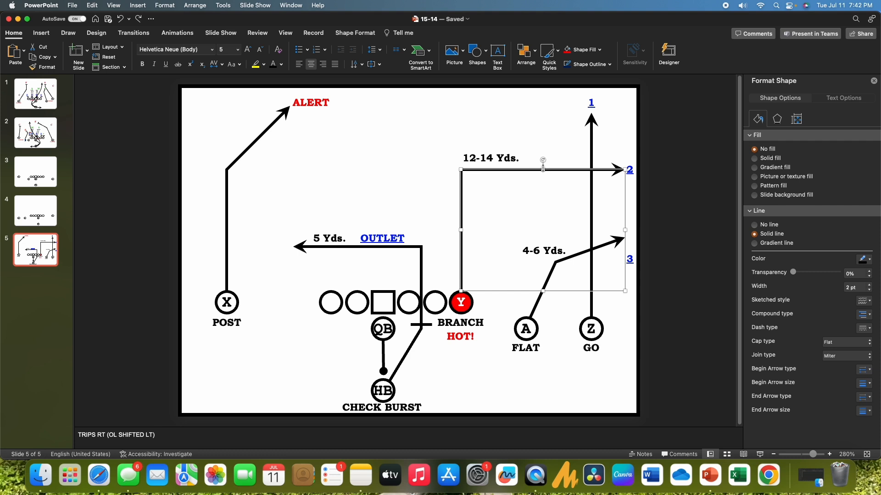
mouse_move(543, 169)
left_mouse_down()
mouse_move(531, 166)
mouse_move(538, 170)
left_mouse_up()
left_click(525, 196)
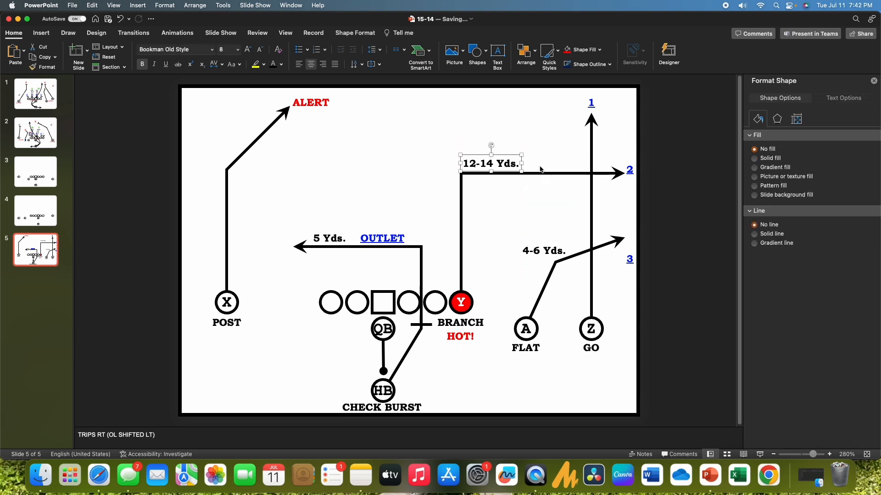
Realign the "2" and "3" labels with the arrow tips of Y's route and A's flat route
left_click(630, 178)
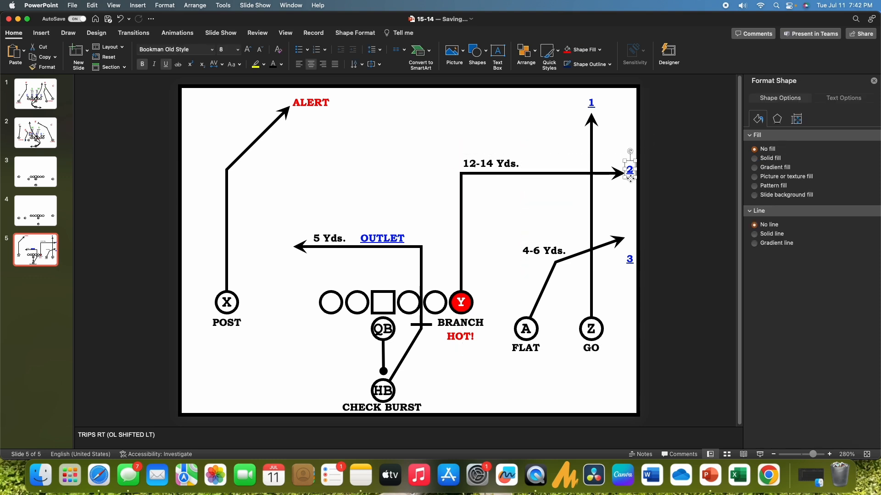
left_click_drag(631, 179, 631, 182)
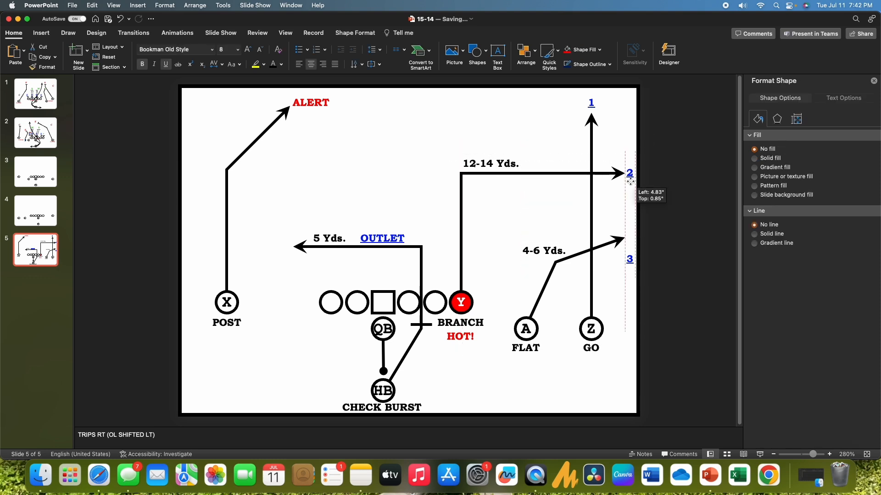
left_click(632, 274)
left_click_drag(631, 259, 631, 247)
left_click(546, 205)
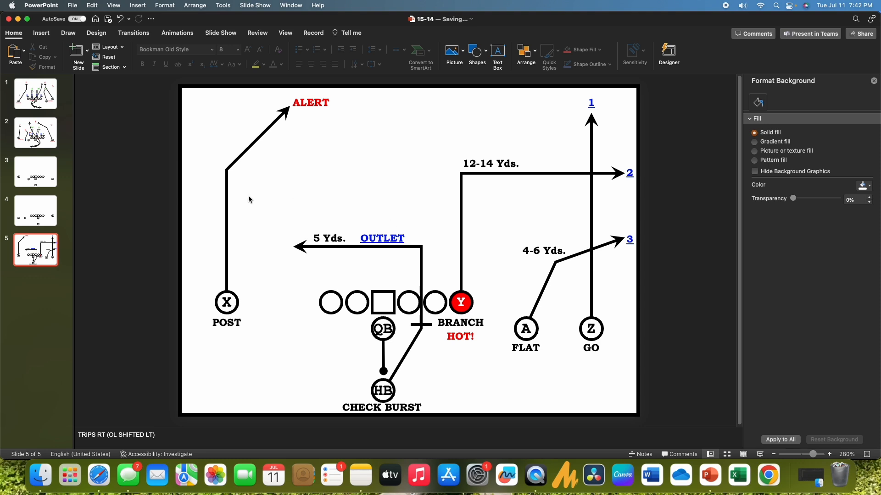
Duplicate slide 5 with the finished Trips Rt play
left_click(49, 252)
right_click(49, 252)
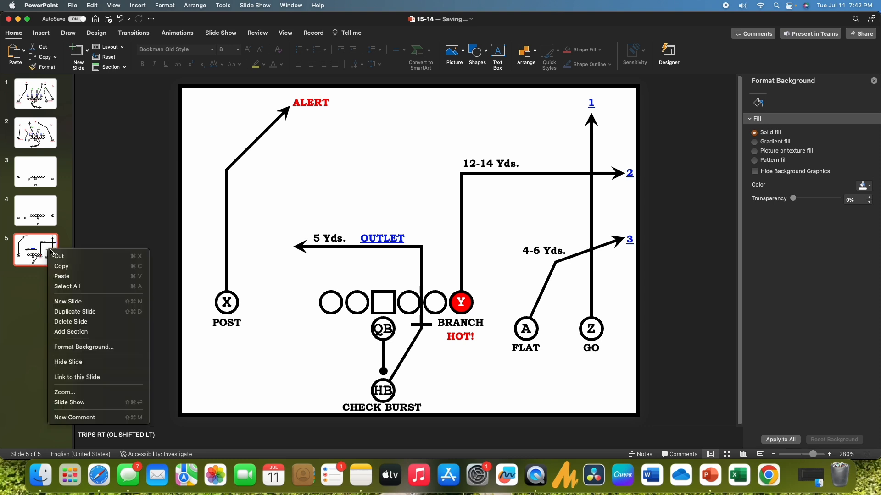
left_click(96, 311)
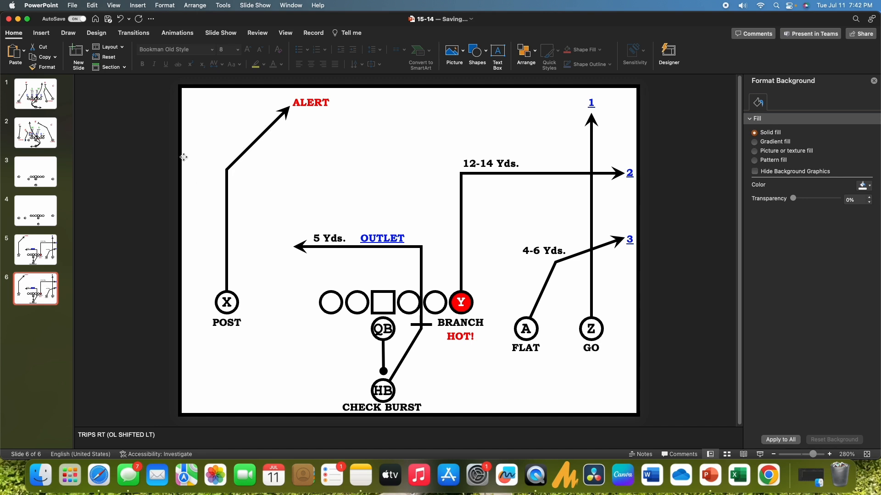
Group all objects of the play on slide 6 and flip the group horizontally
key("super+a")
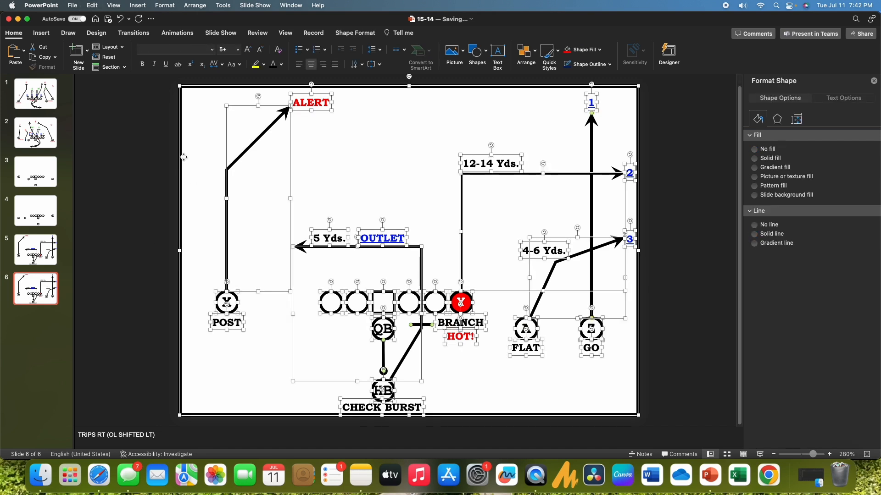
key("super+alt+g")
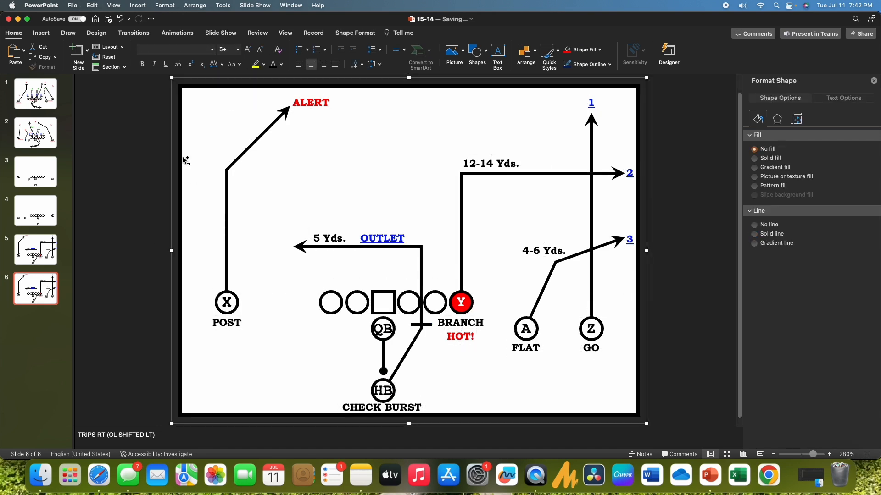
left_click(526, 51)
mouse_move(581, 225)
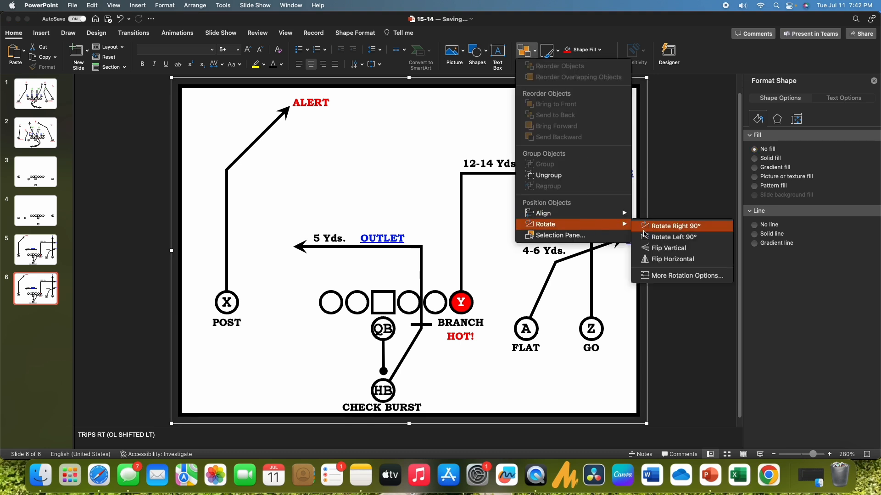
left_click(661, 257)
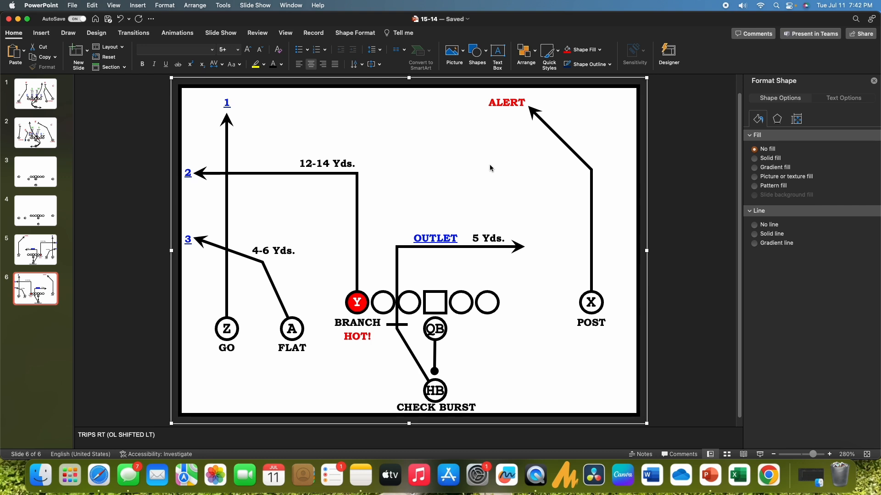
left_click(42, 133)
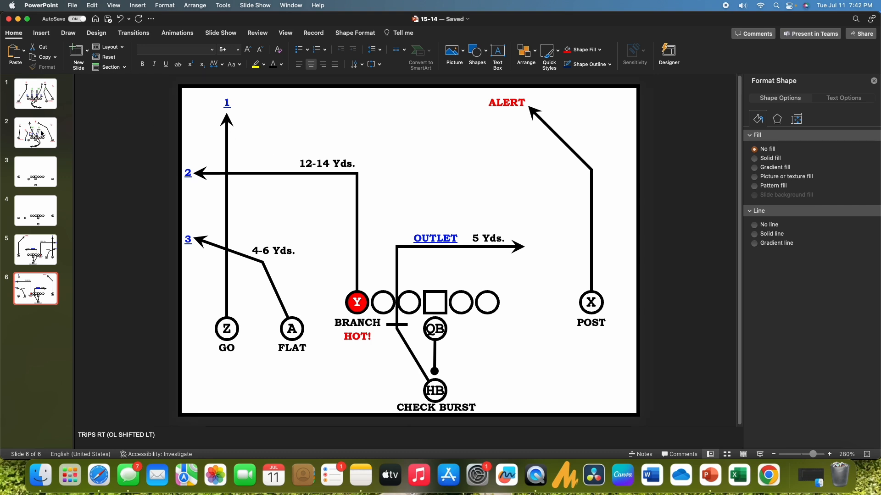
left_click(47, 299)
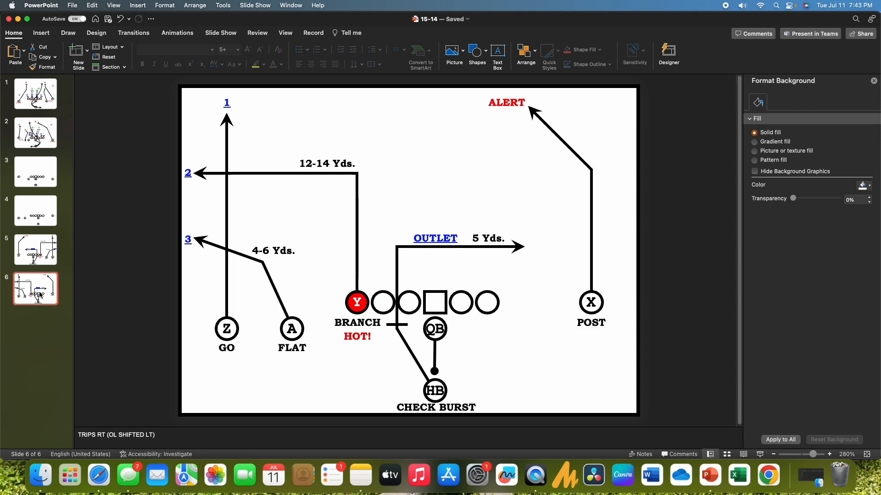